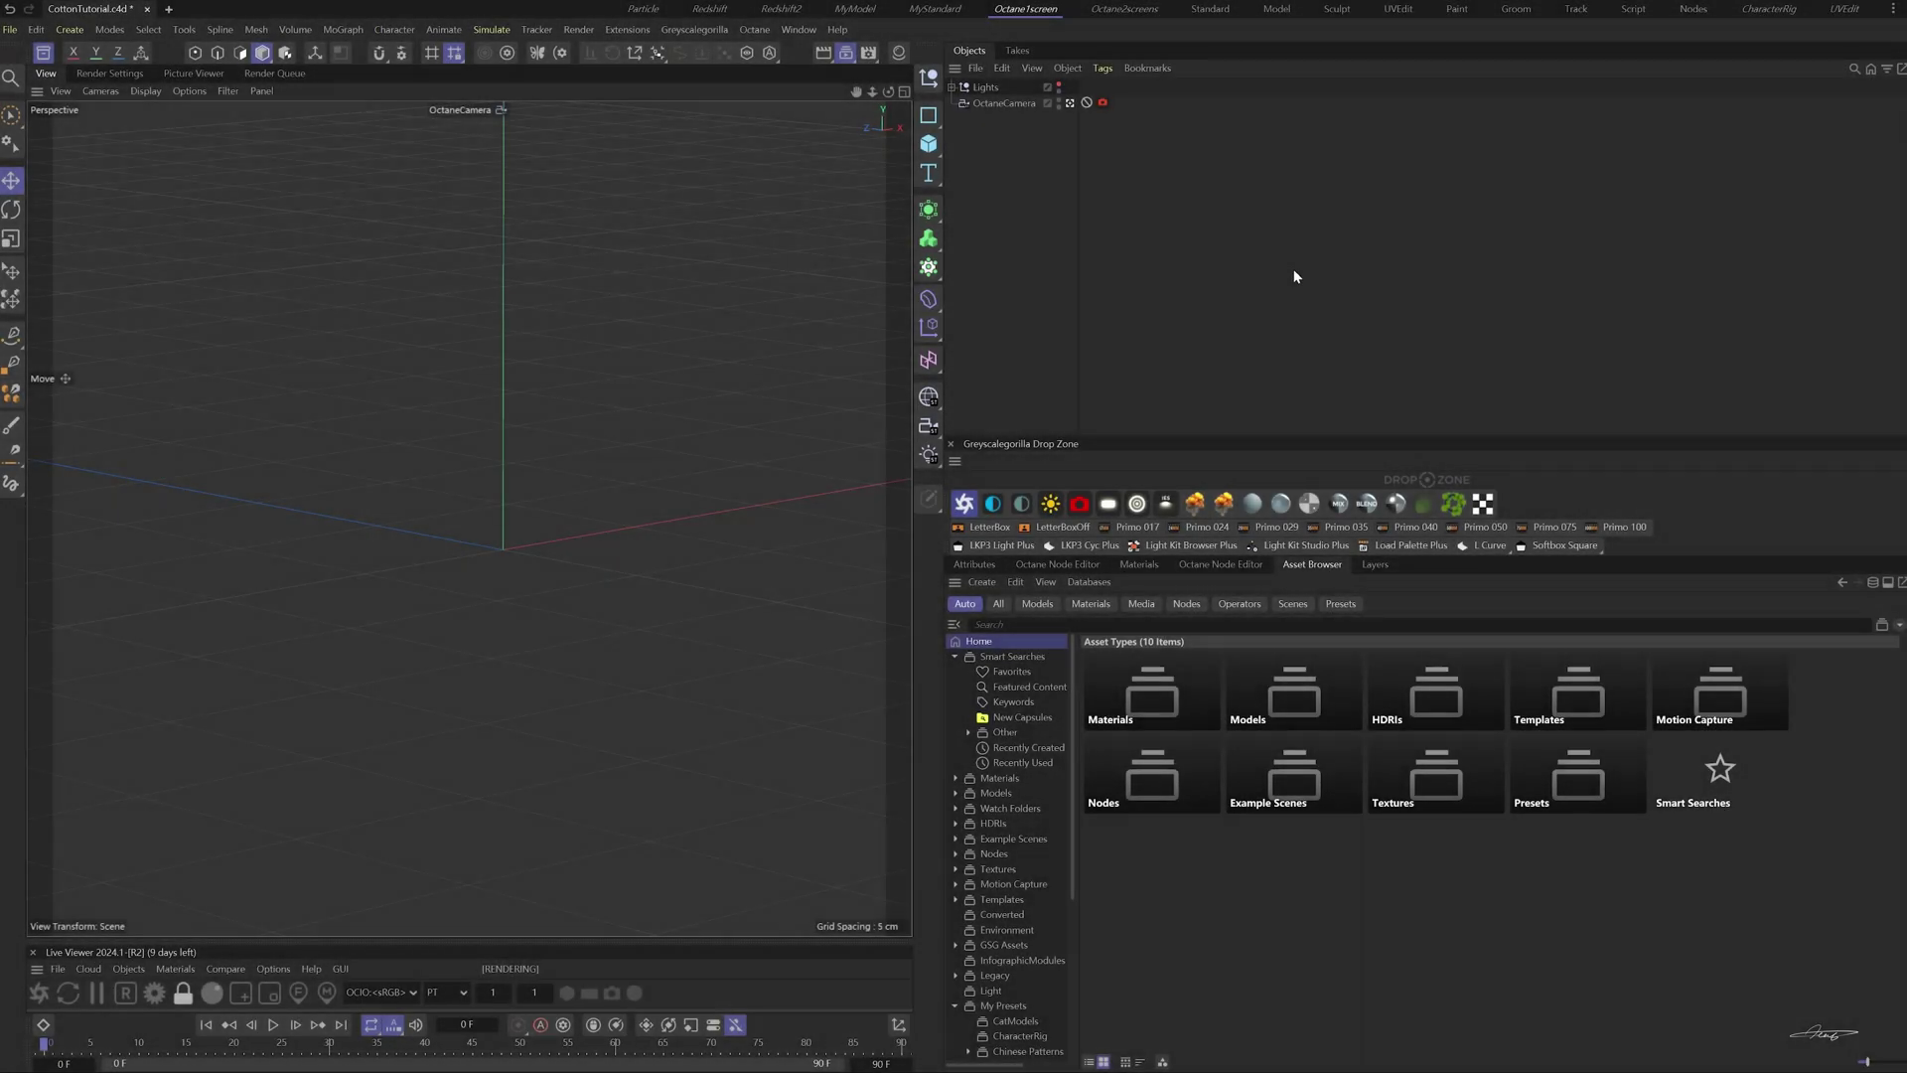
- Add the Raspberry 01 model from the asset library and merge its hierarchy into a single polygon object
click(1410, 625)
text(rasp)
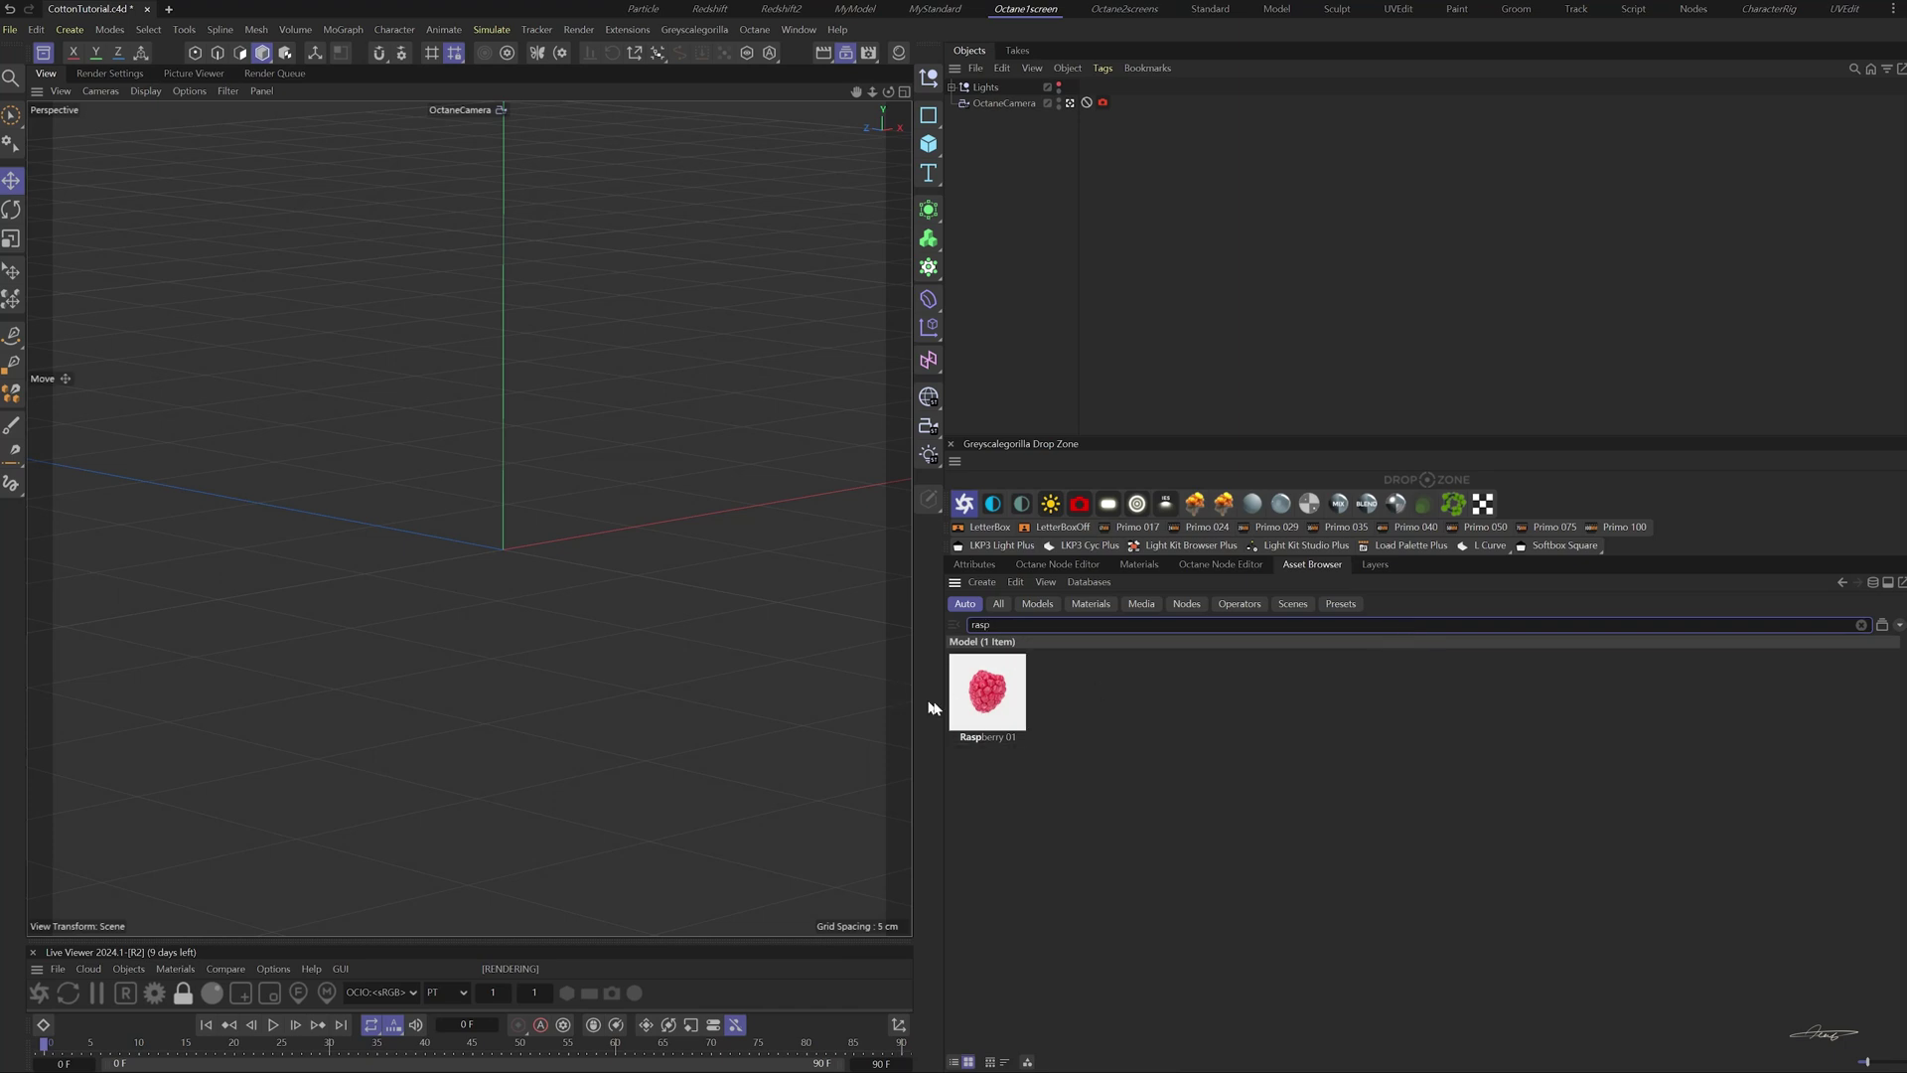
double_click(987, 701)
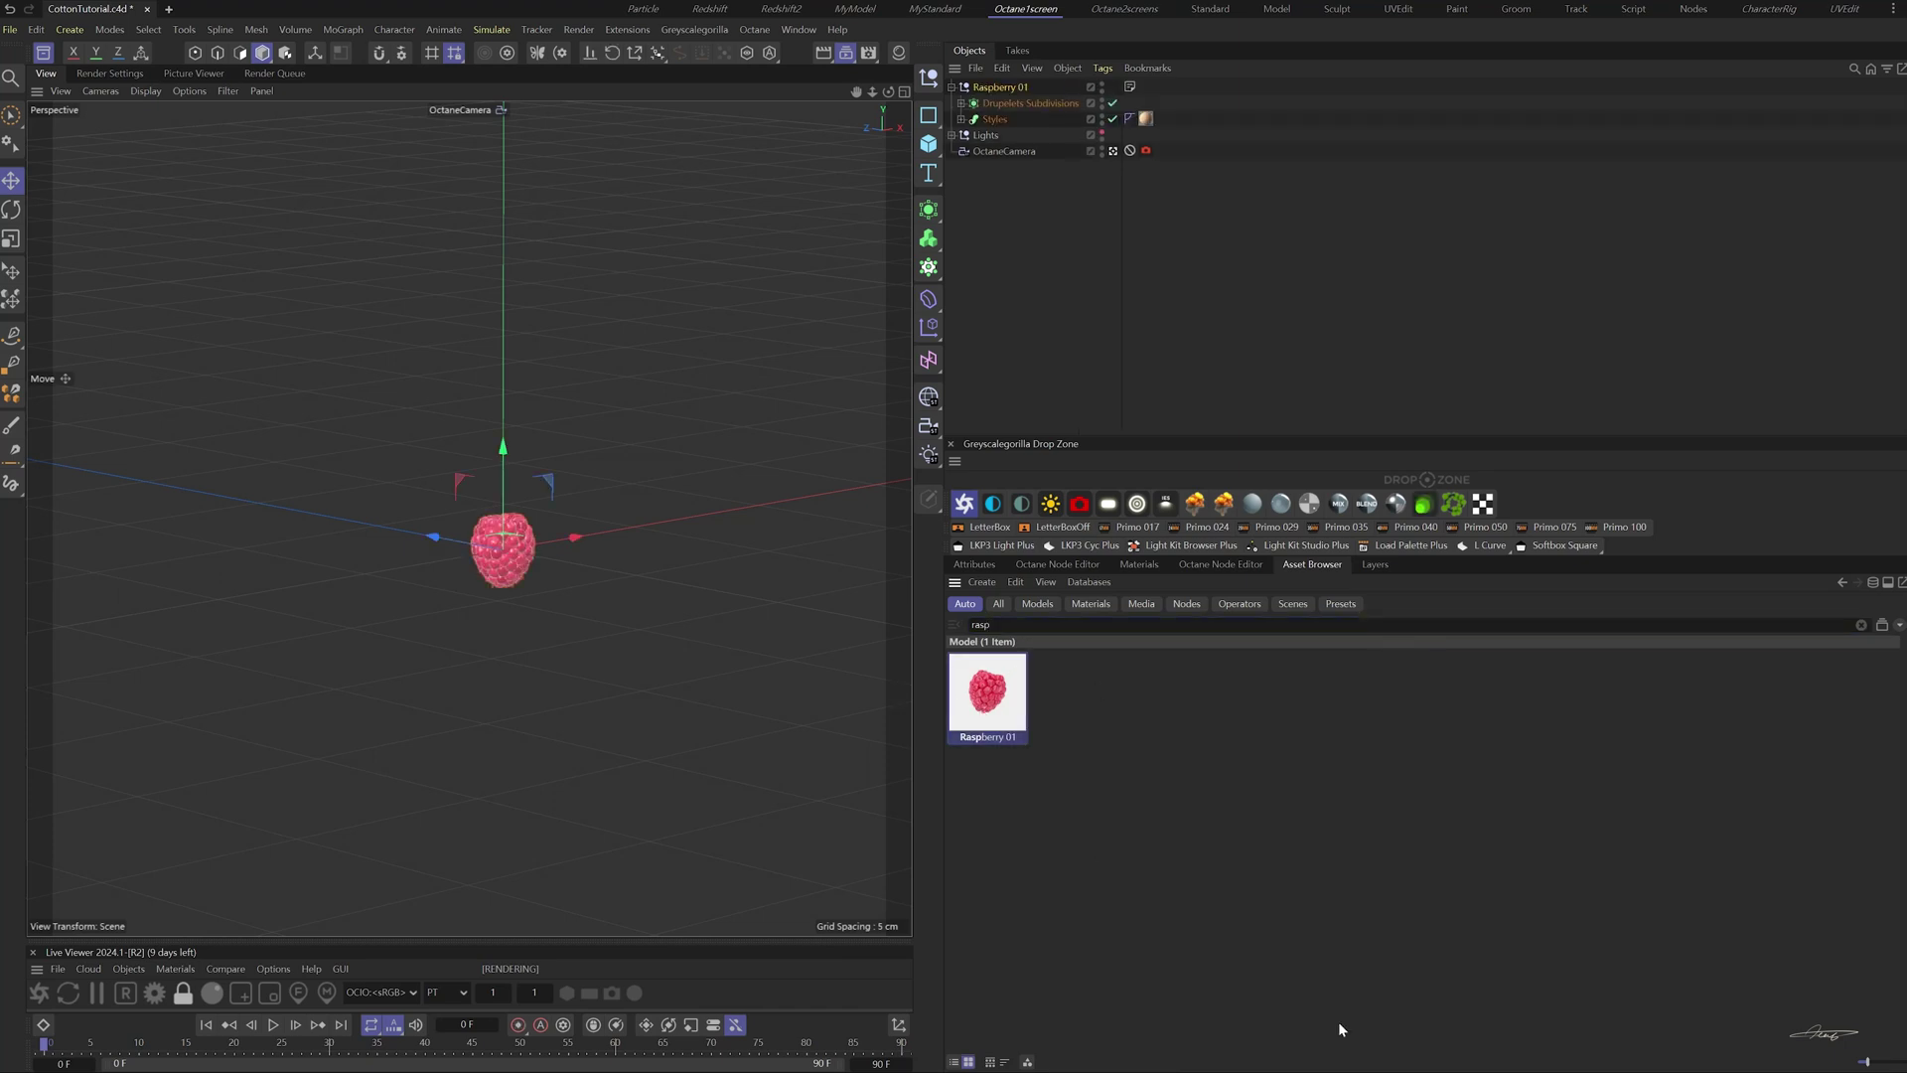
right_click(1015, 87)
click(1141, 541)
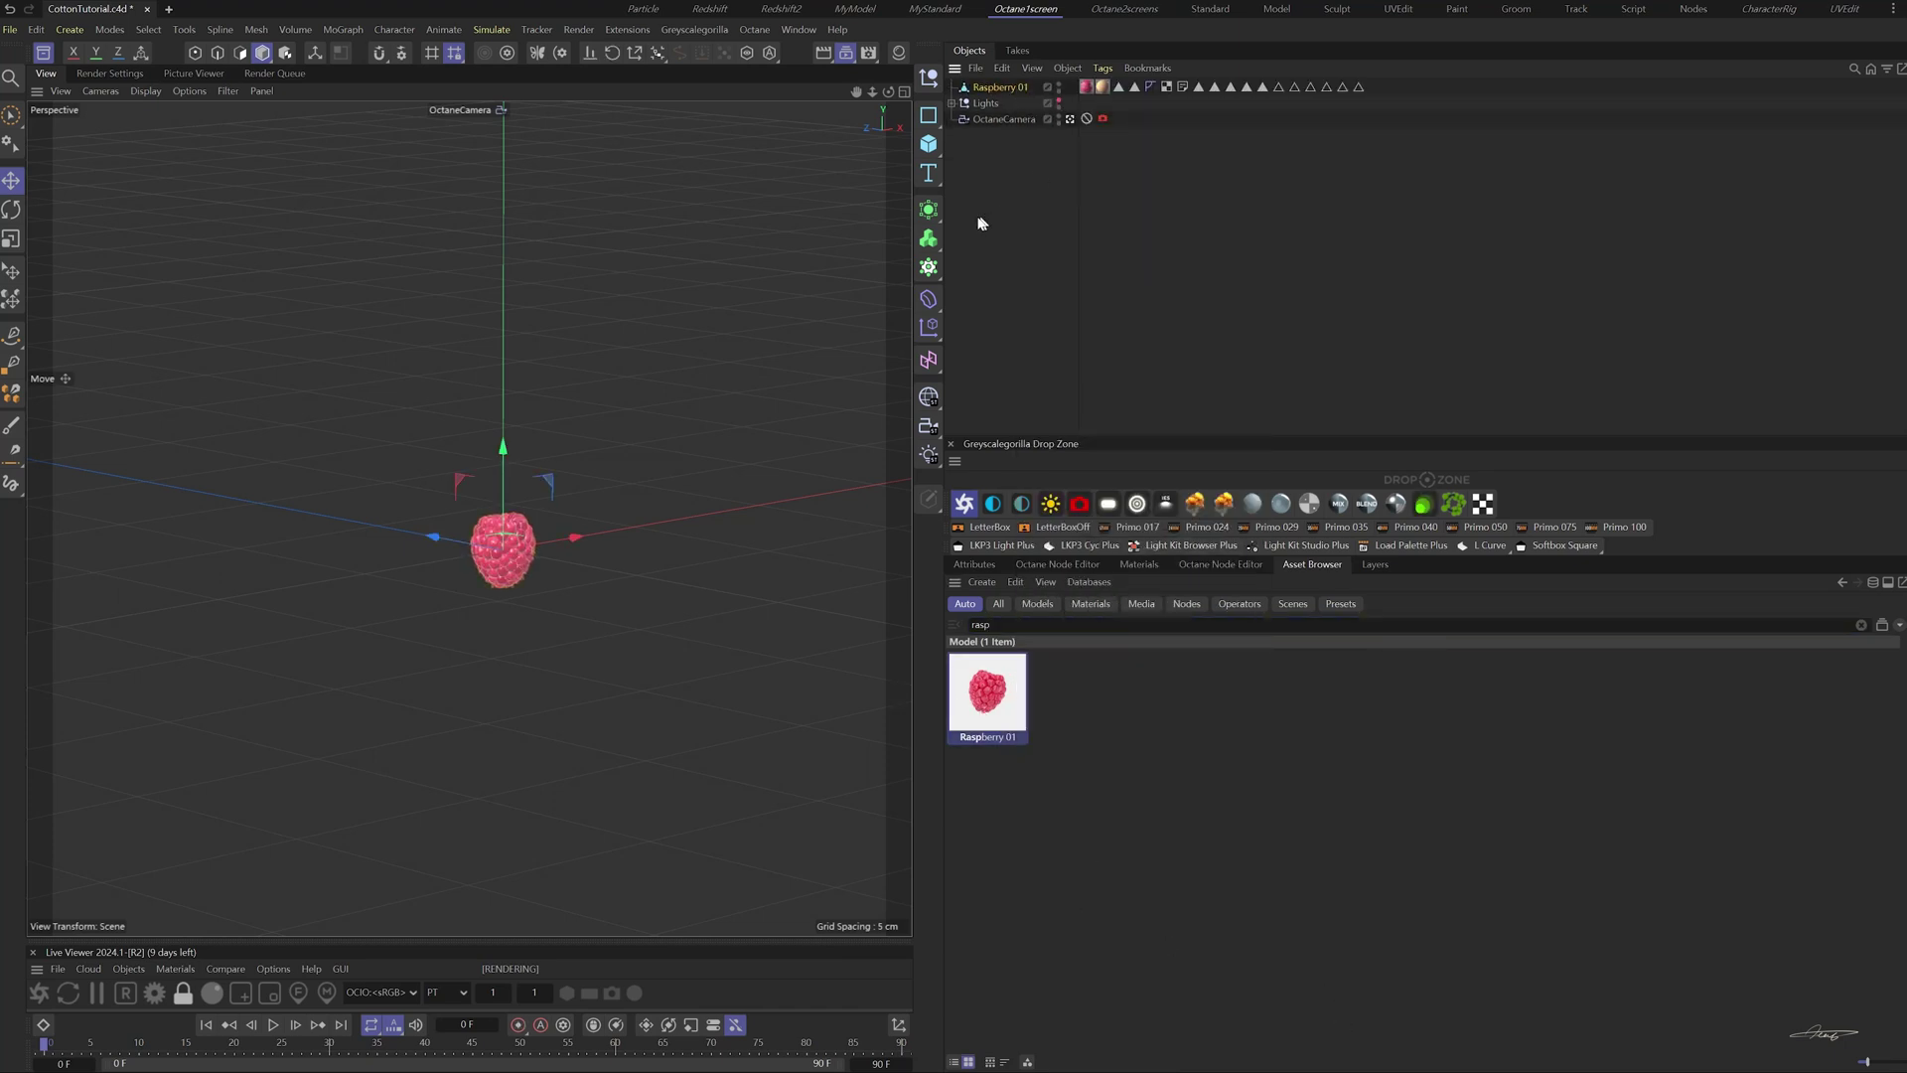
- Place the raspberry inside a Volume Builder with the Fog volume type and a voxel size of 0.1 cm
alt+click(930, 241)
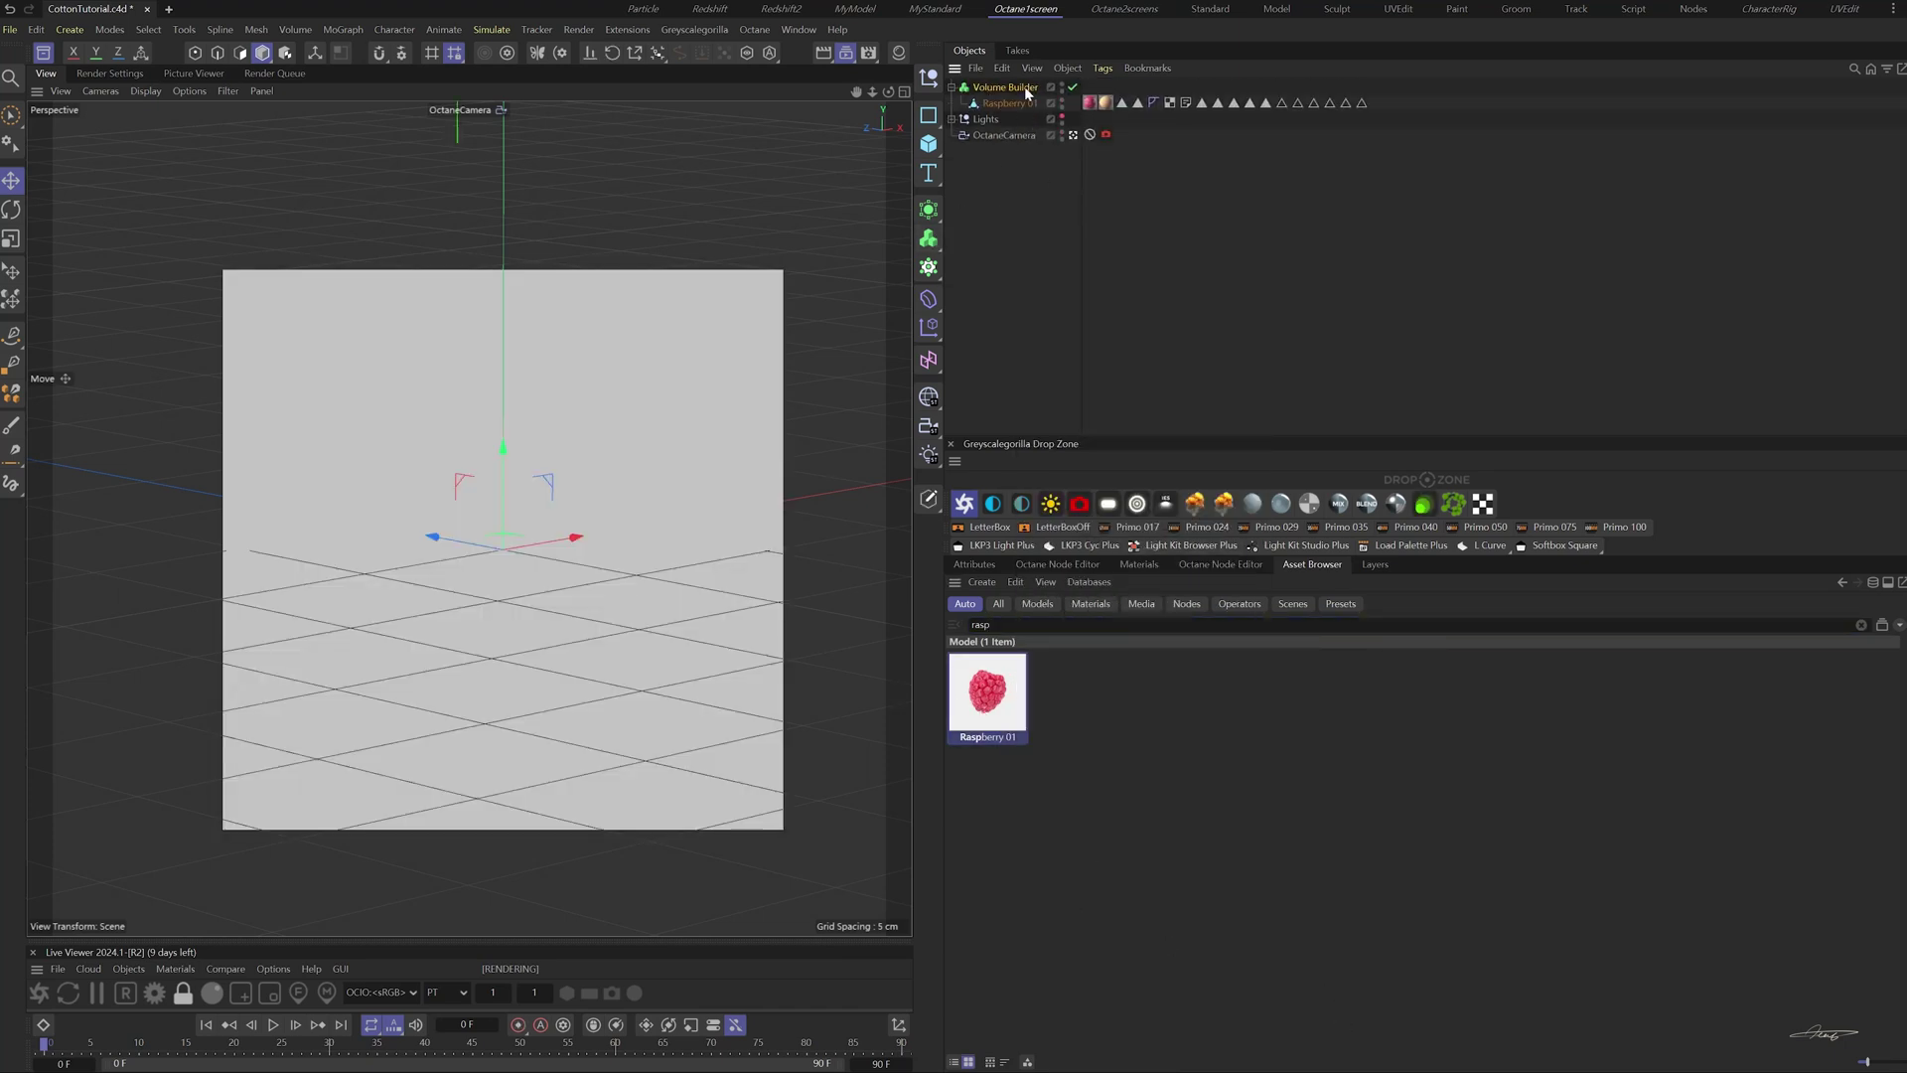
click(976, 565)
click(1099, 659)
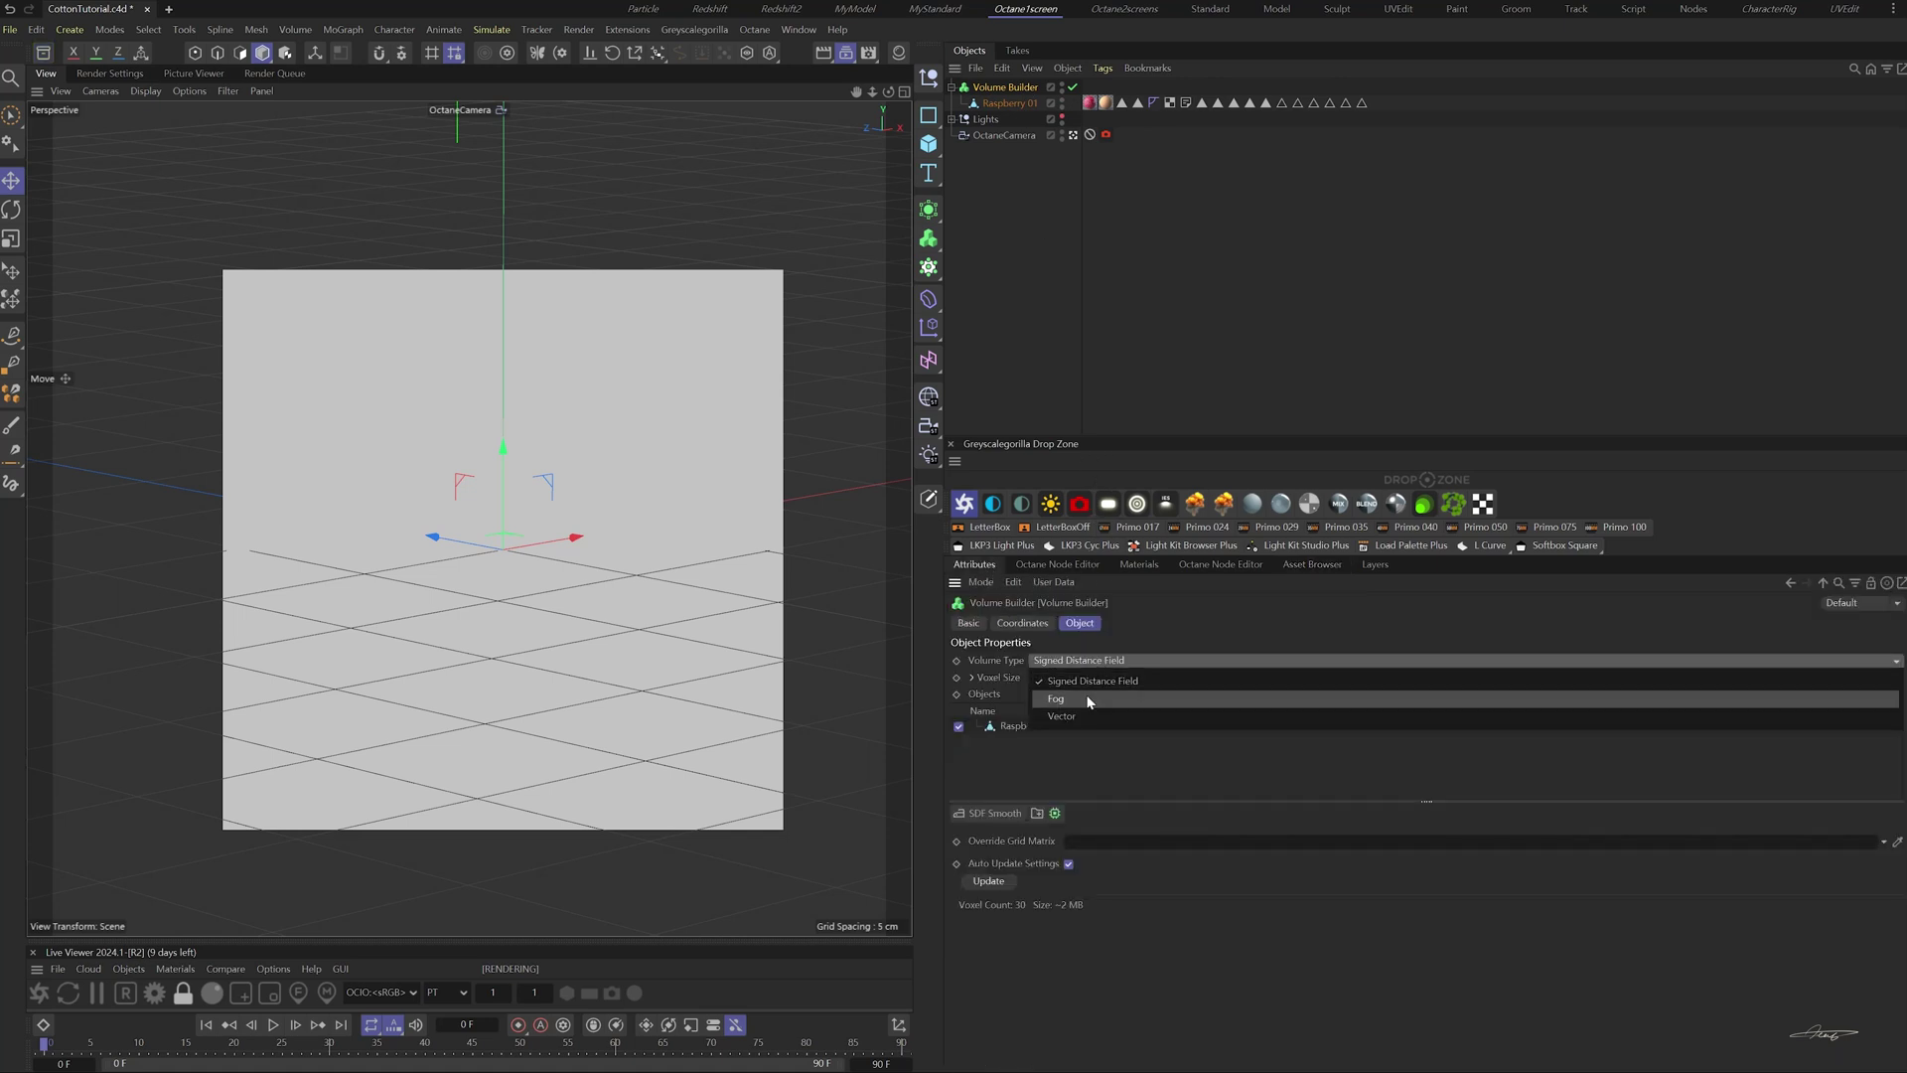
click(1089, 700)
click(1054, 679)
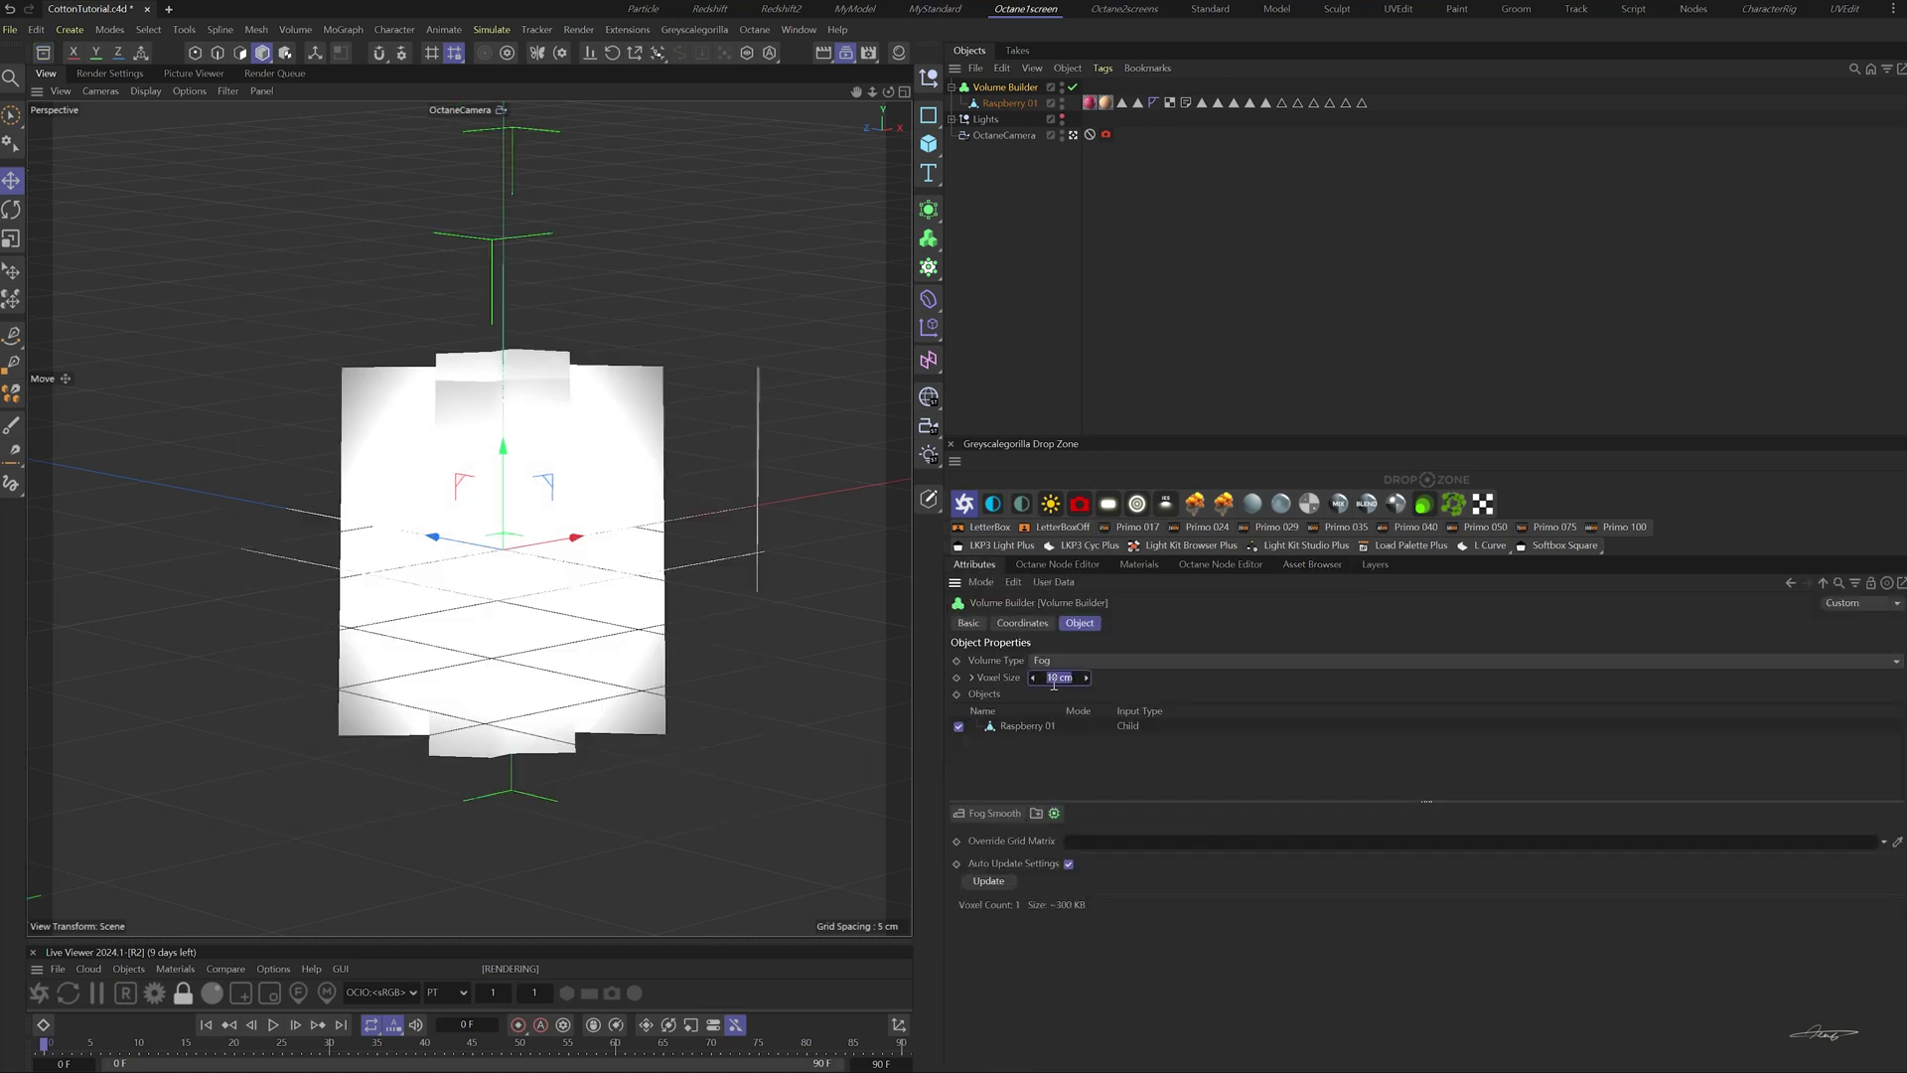
text(0.1)
key(Return)
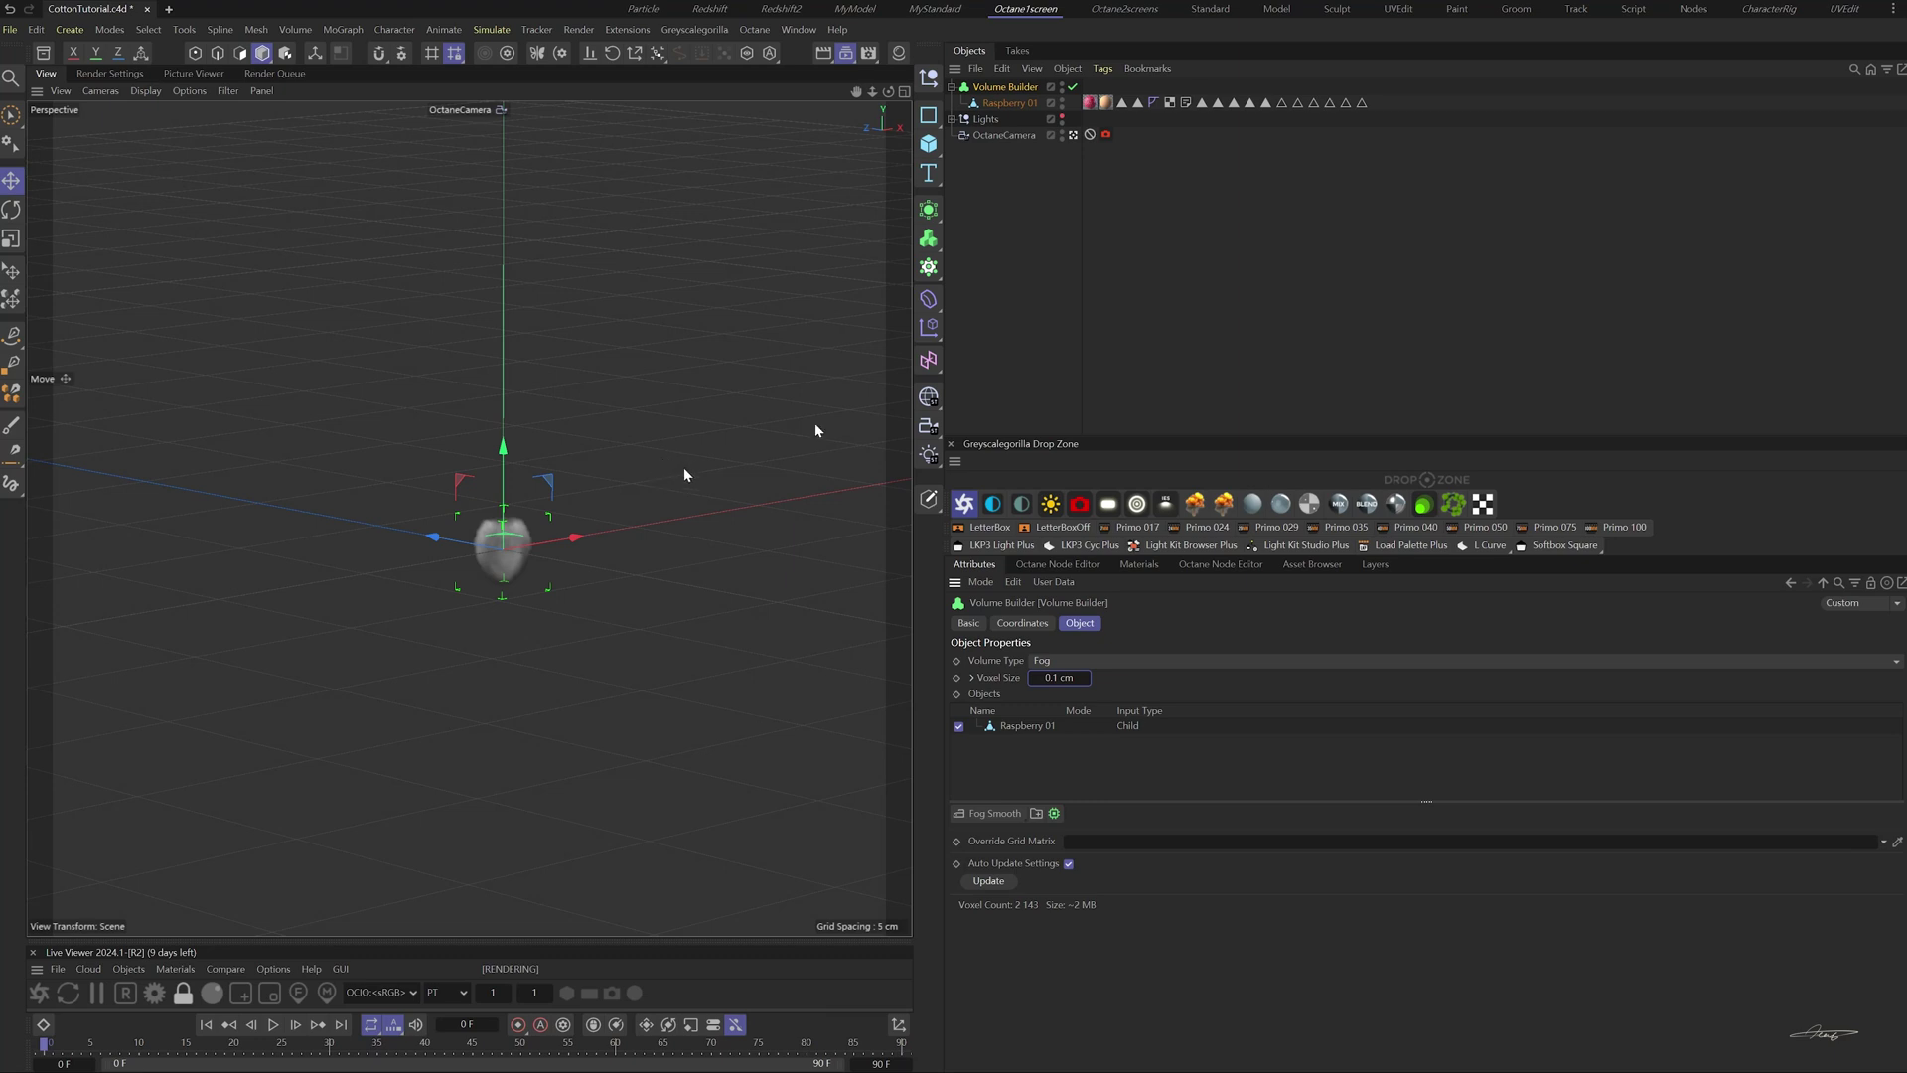
- Scale the raspberry mesh up uniformly so its individual drupelets resolve in the fog volume
click(1013, 101)
key(t)
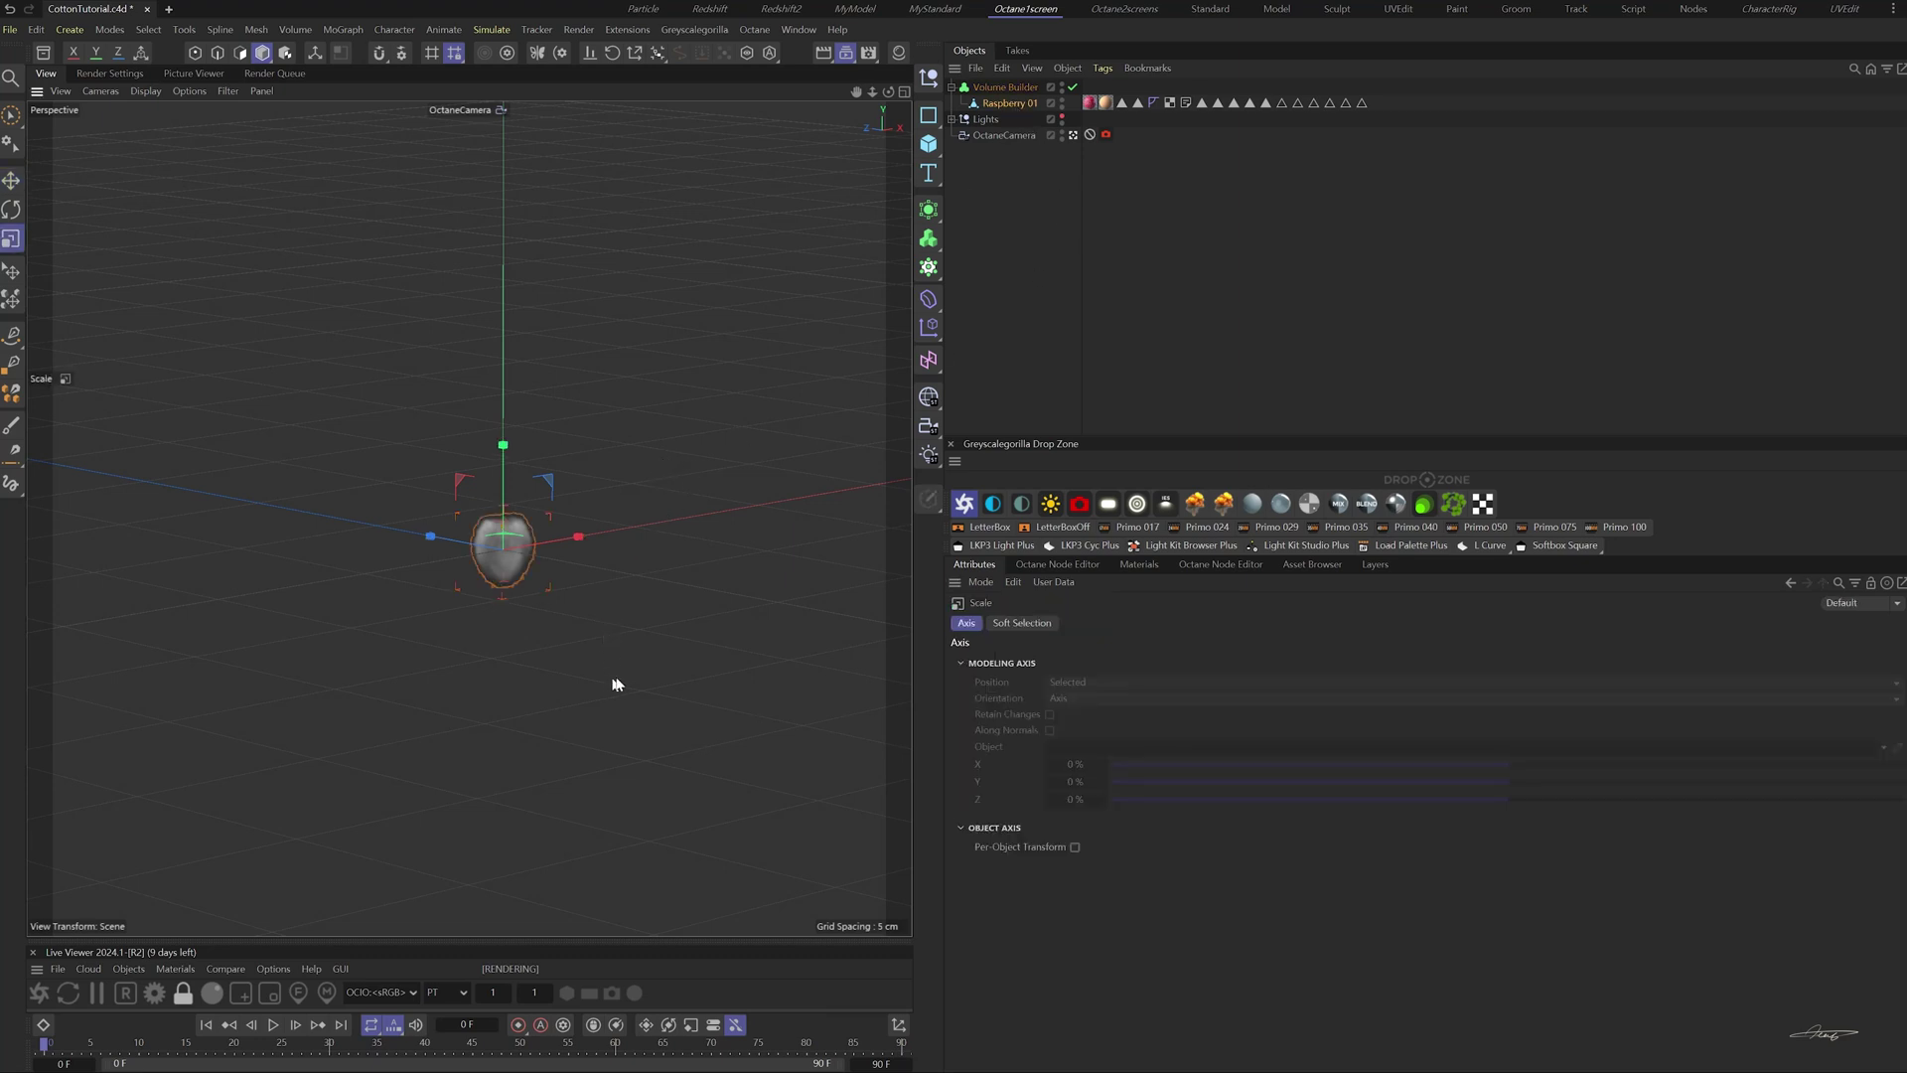
drag(707, 669, 894, 665)
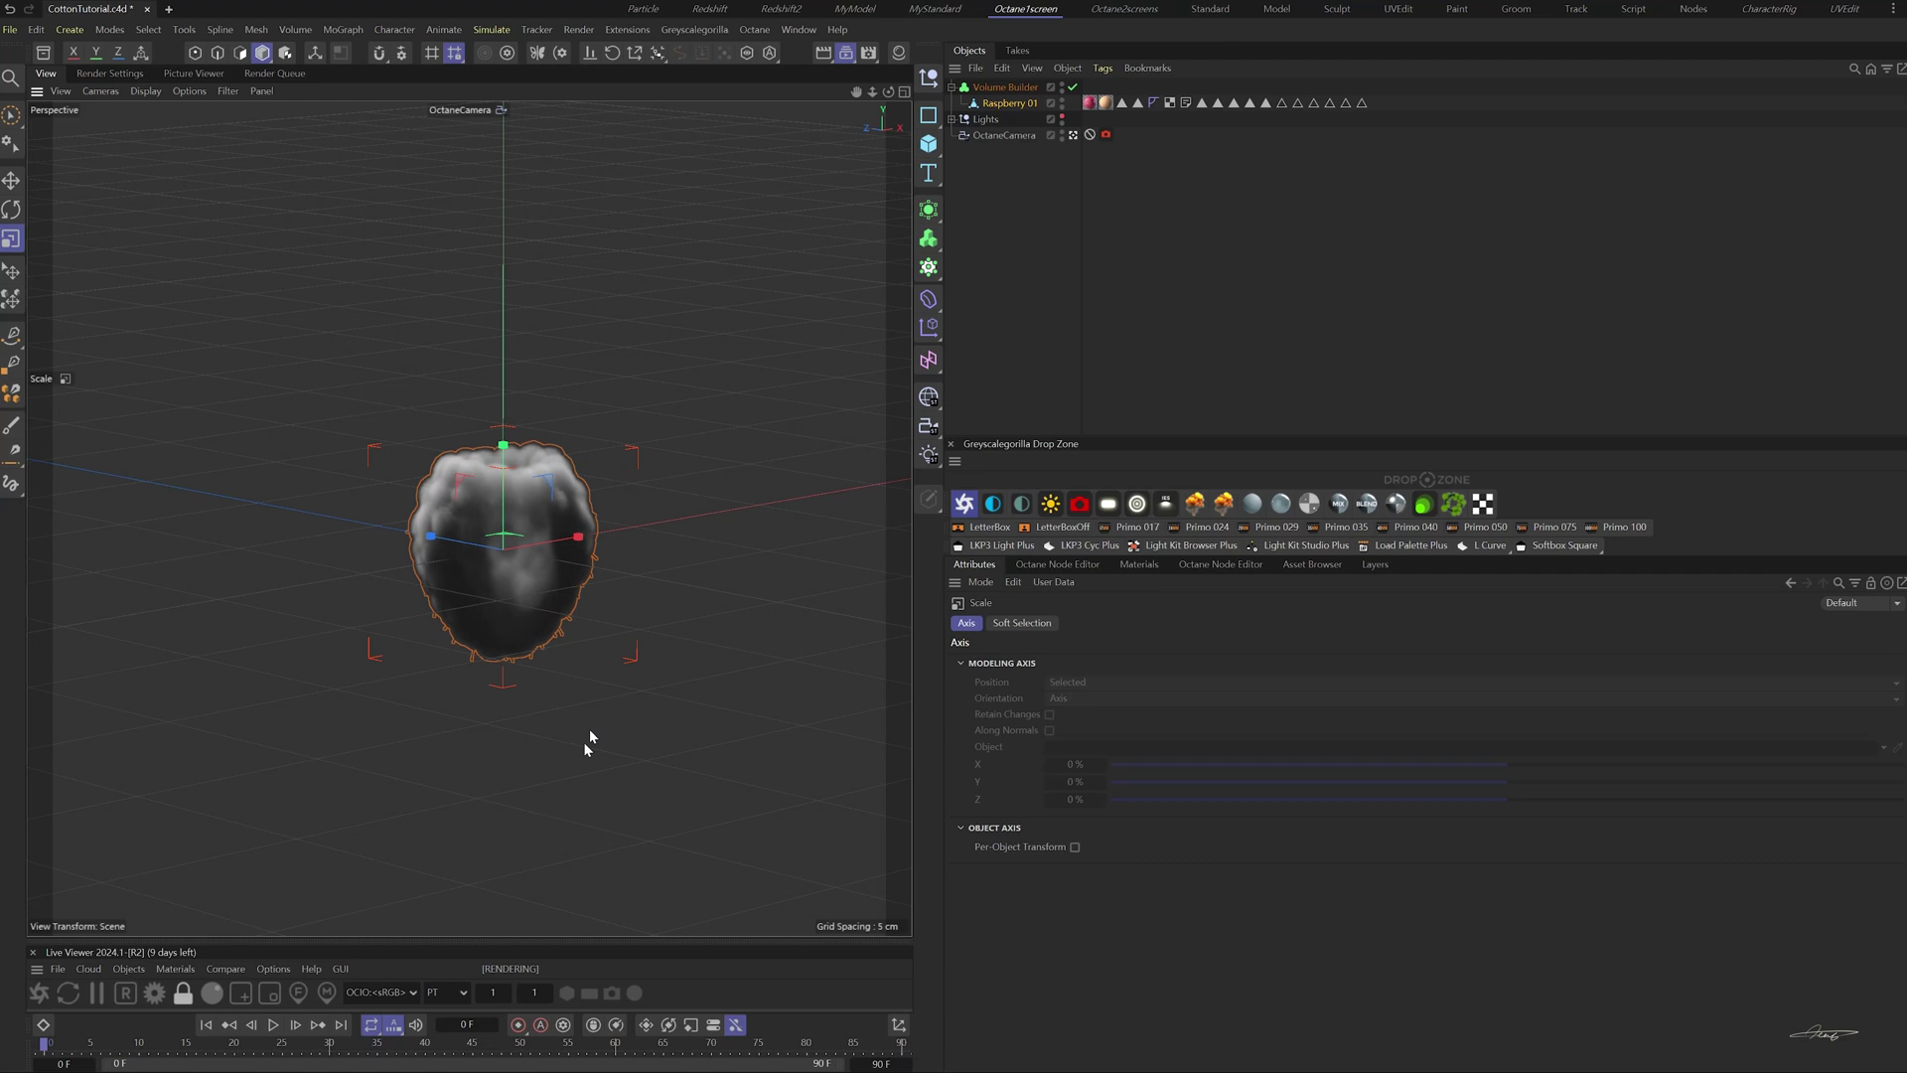
drag(588, 732, 636, 730)
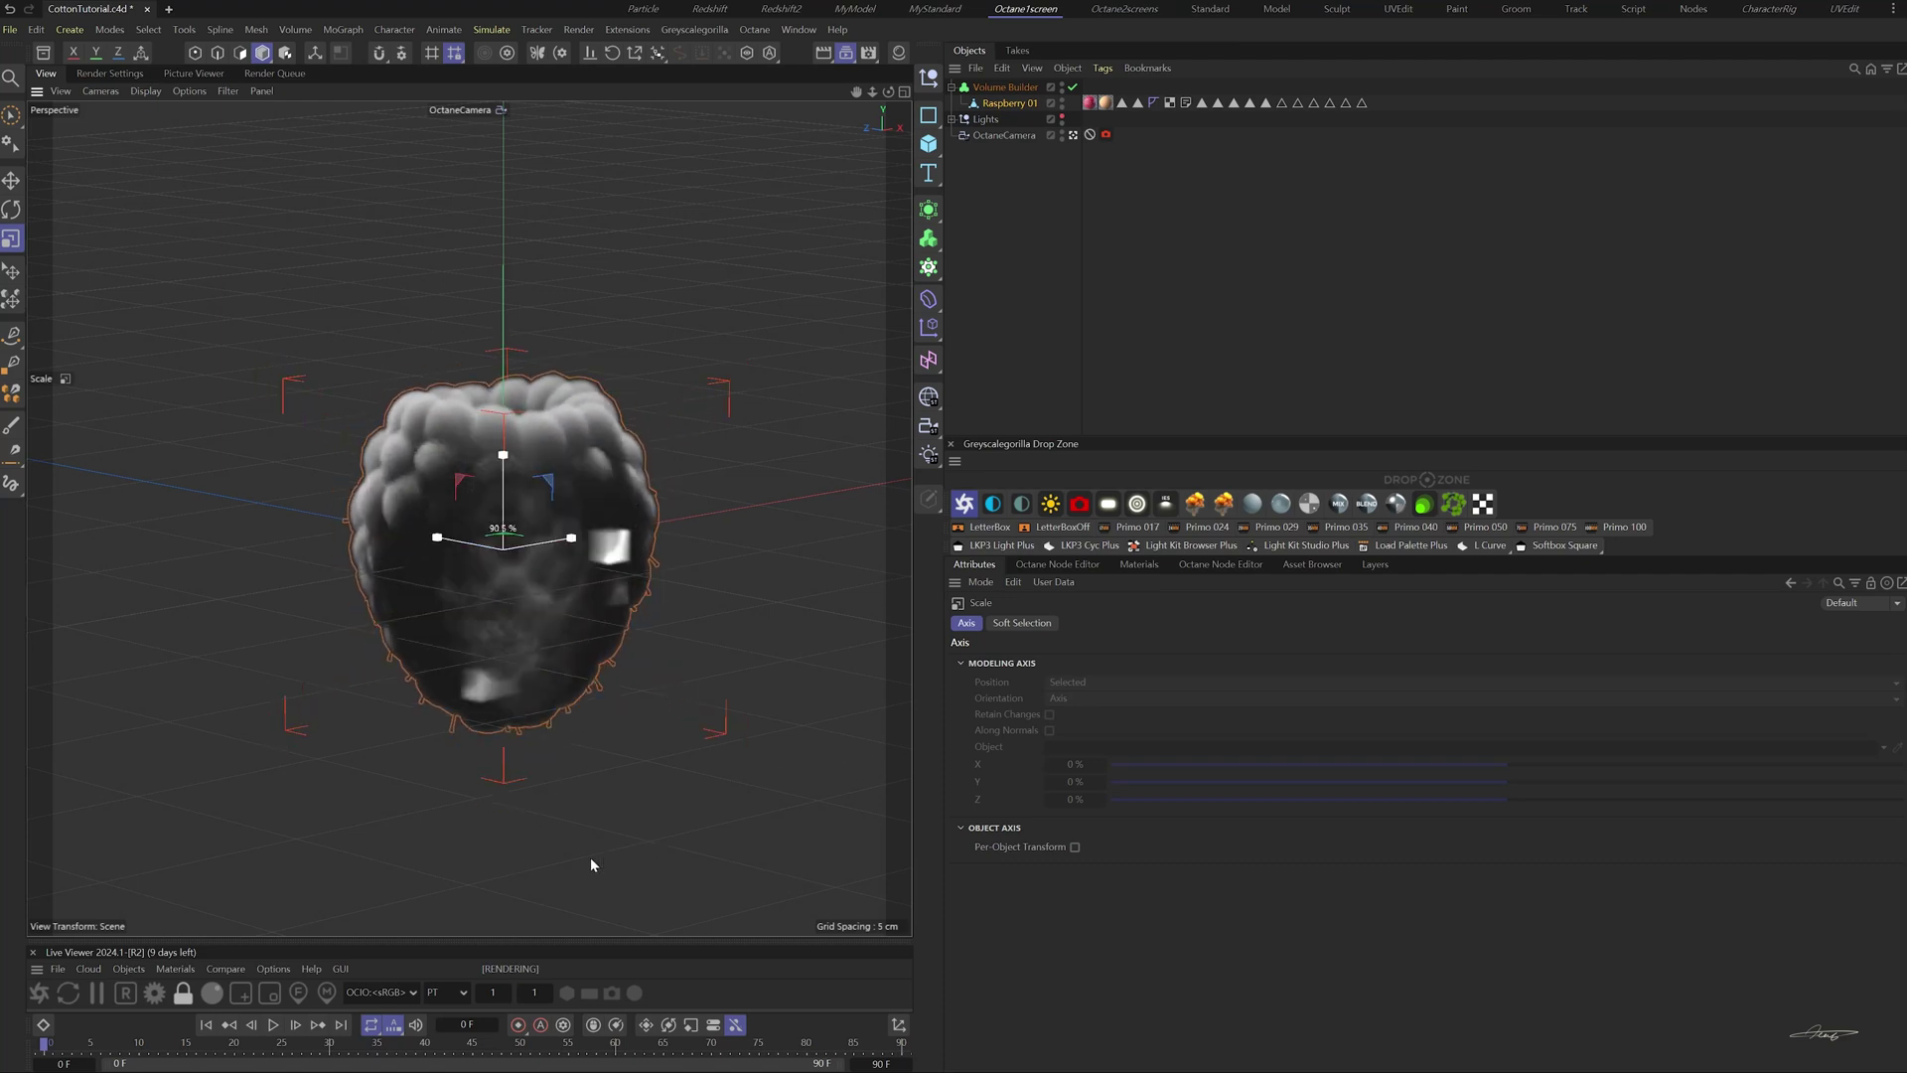
- Add a Fog Smooth layer to the Volume Builder with a voxel distance of 1
click(1031, 88)
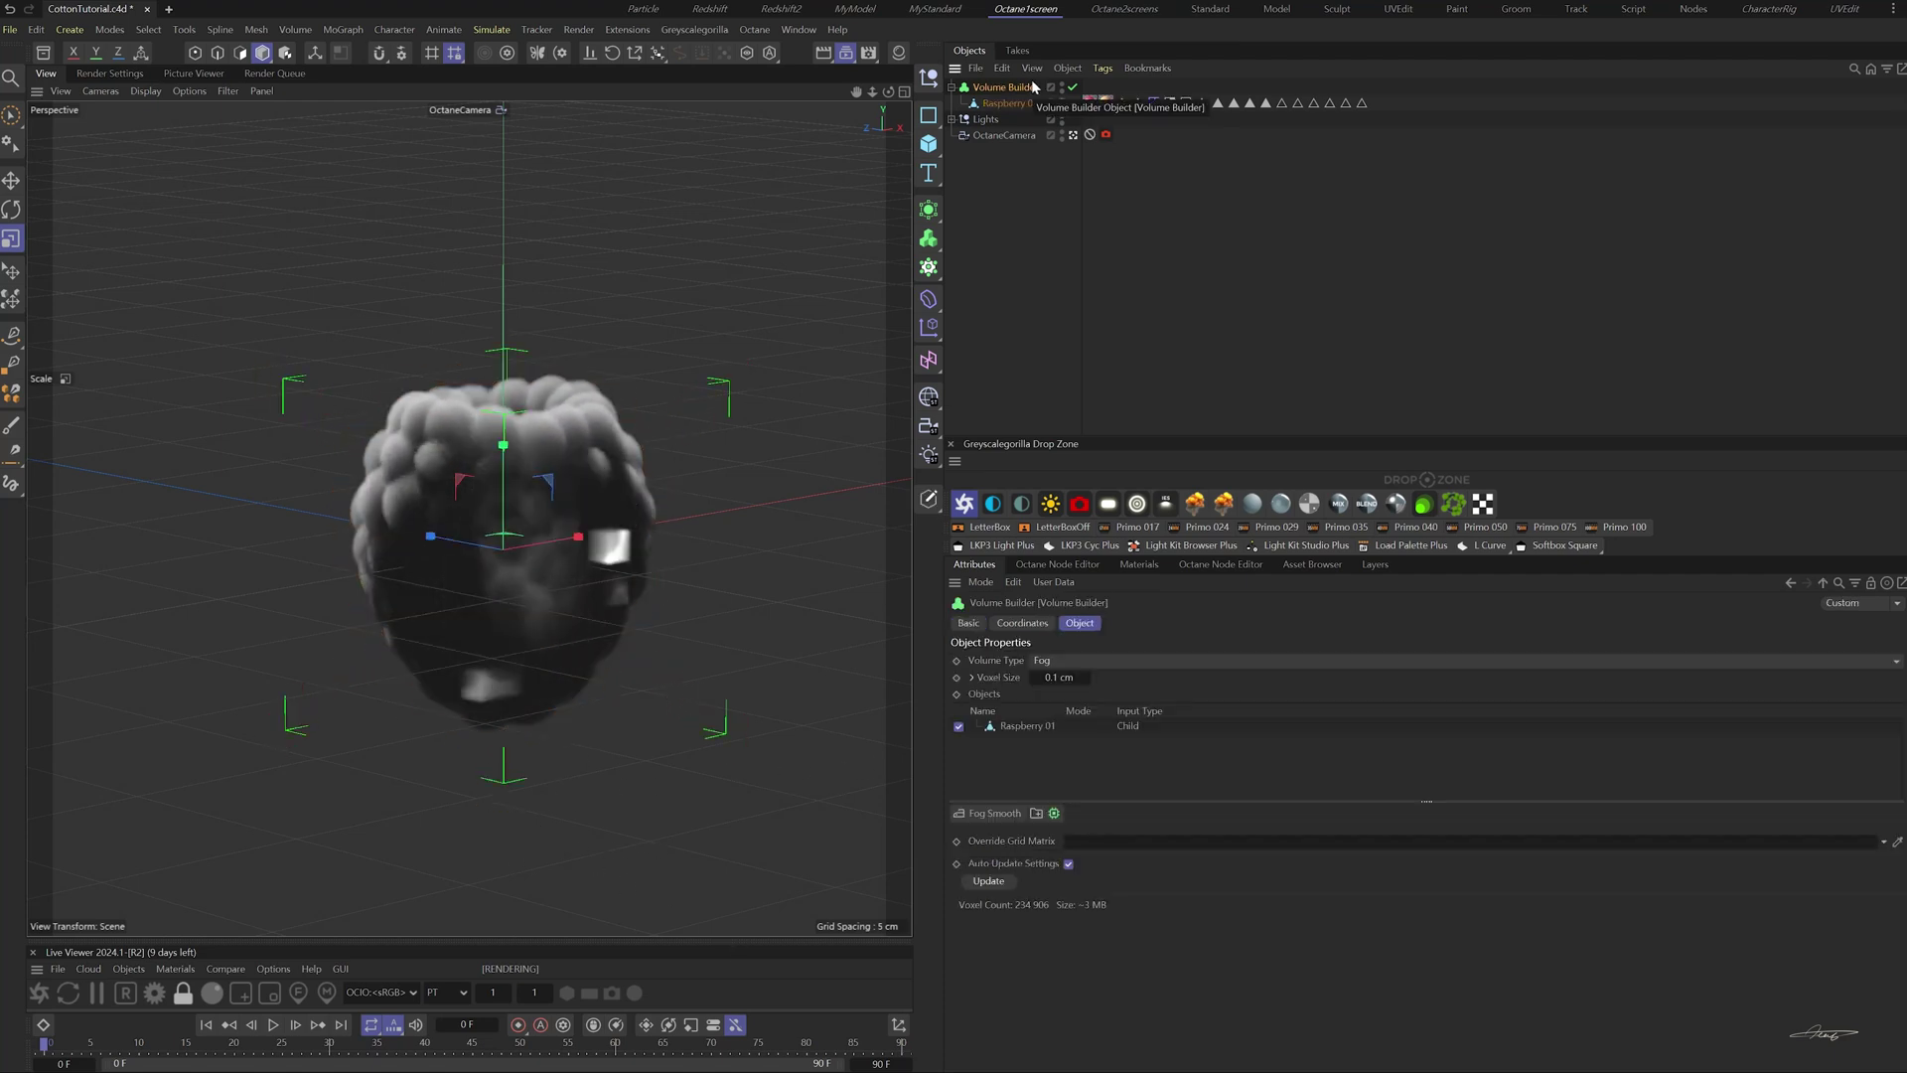
click(986, 813)
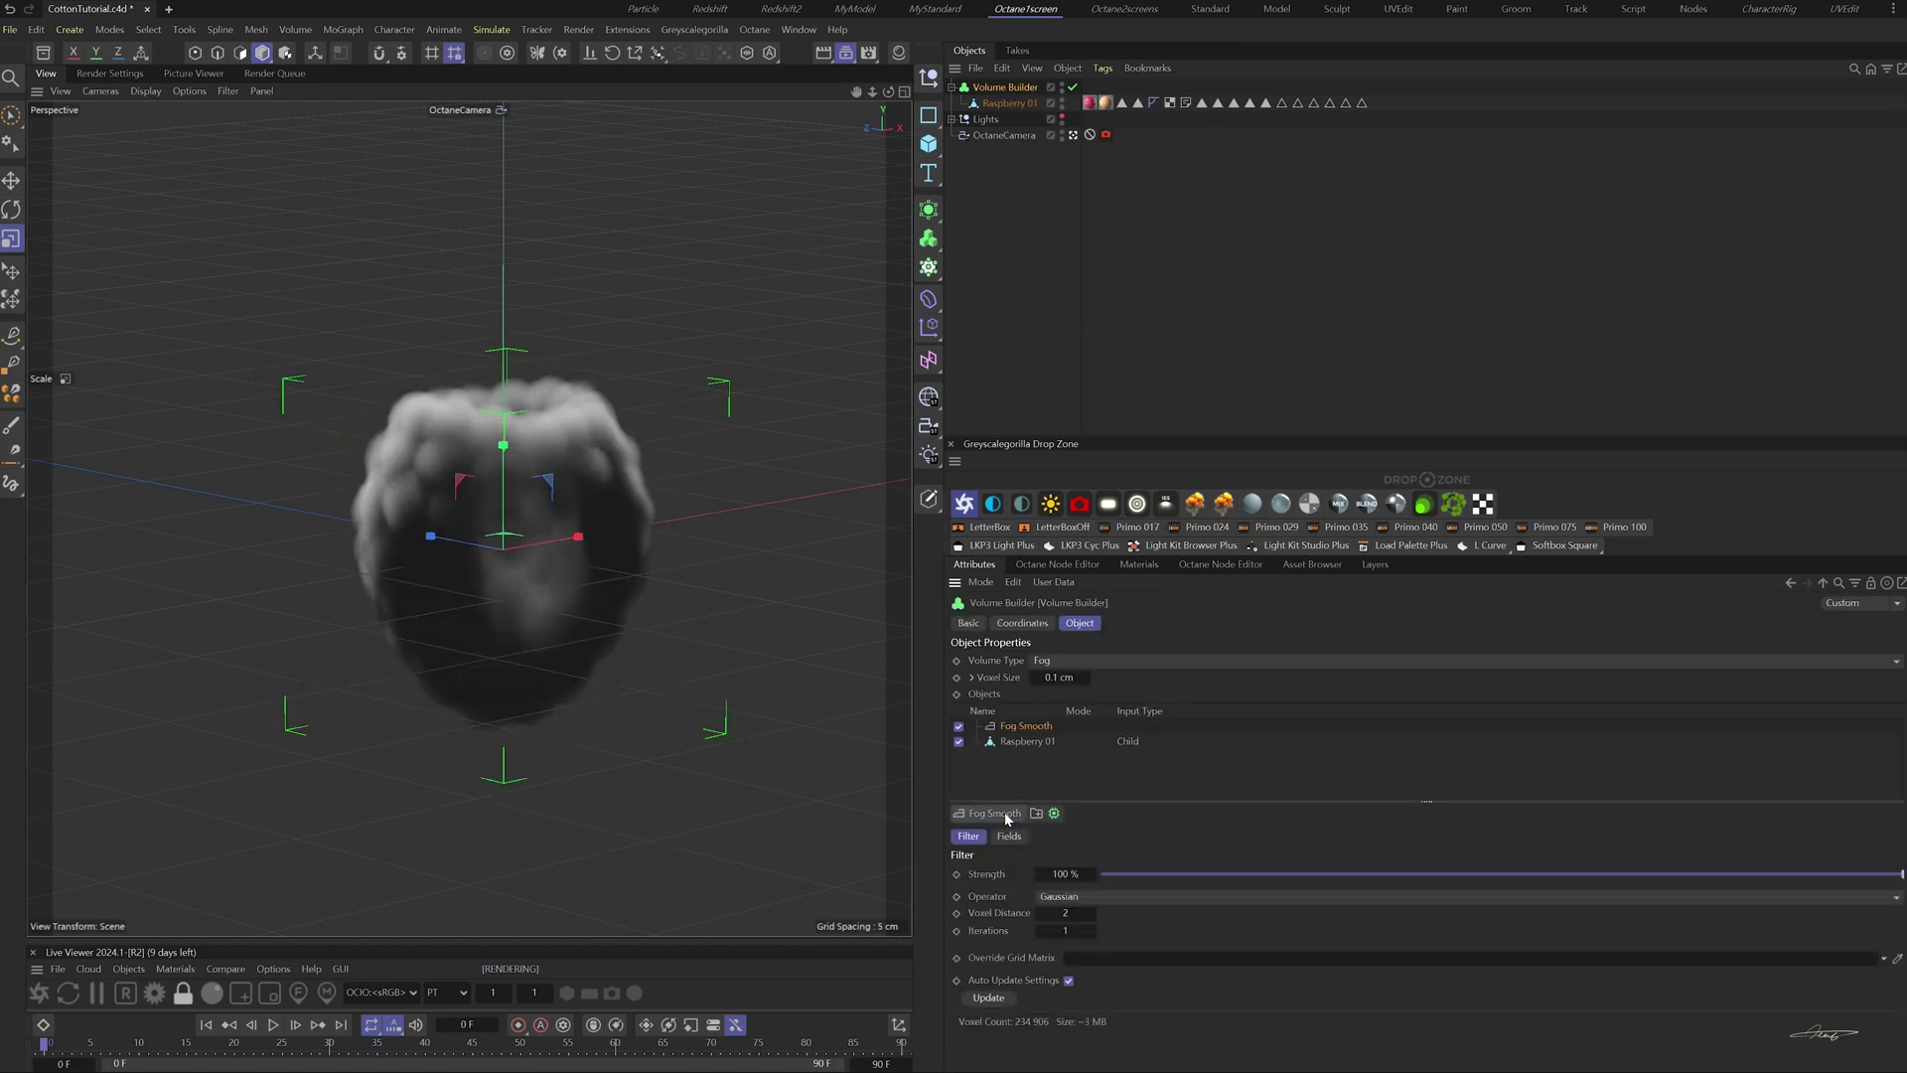
click(1067, 912)
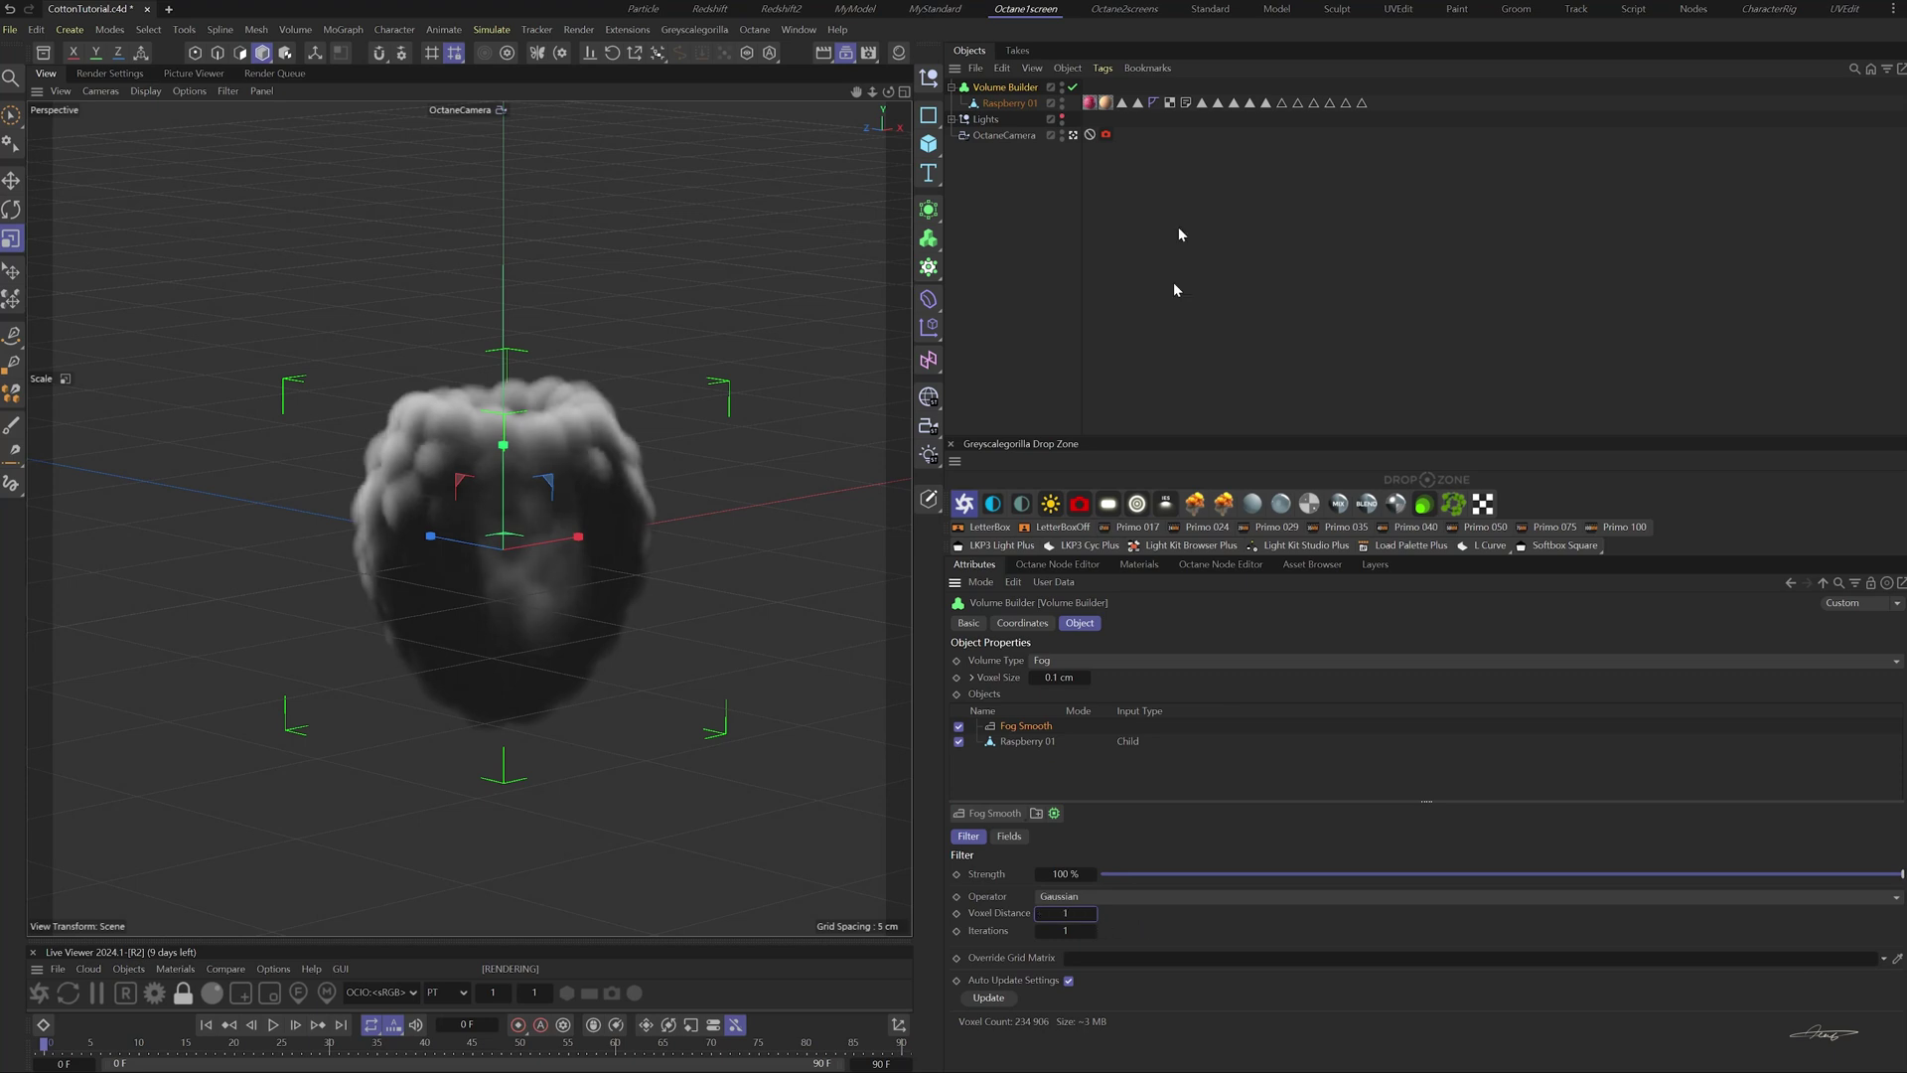
- Add an Octane object tag to the Volume Builder, enlarge the Live Viewer, and give the tag's voxel rendering a volume medium
key(shift+c)
text(c)
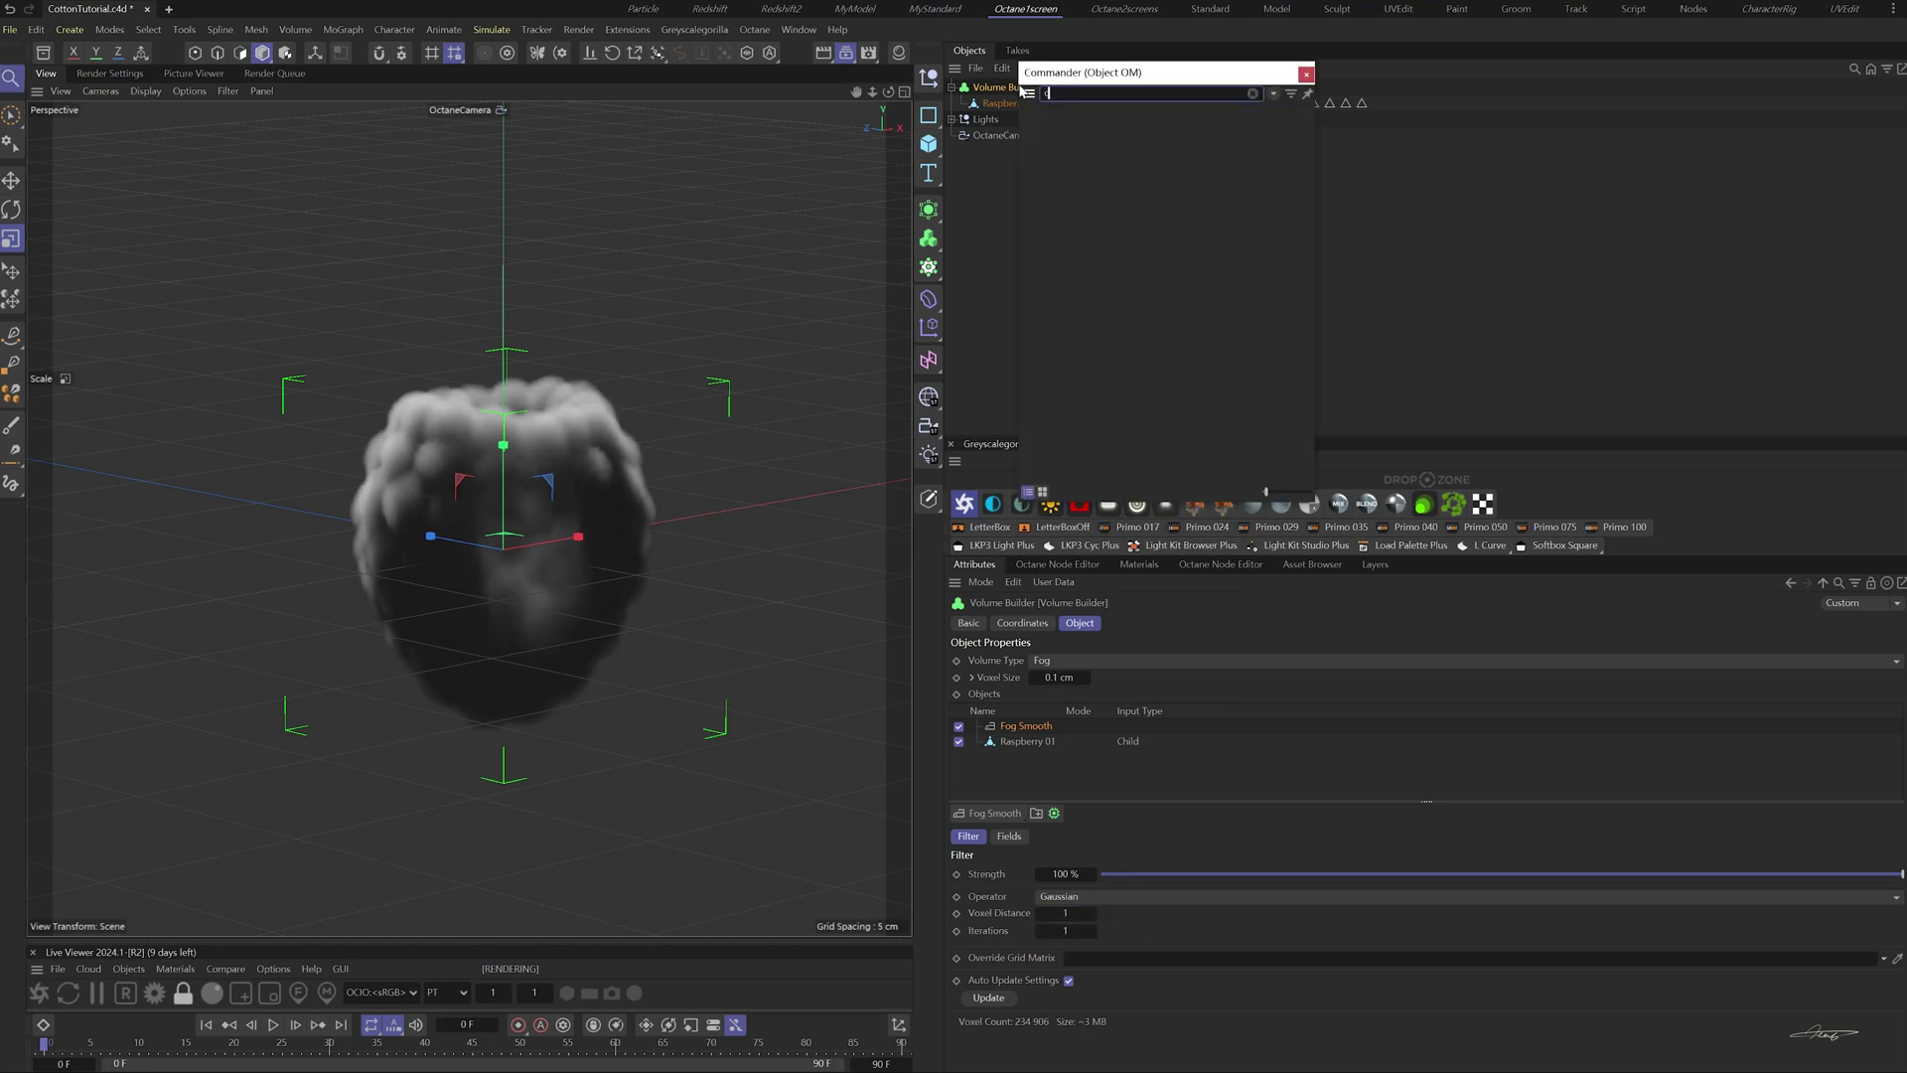
text(ctane)
click(1165, 189)
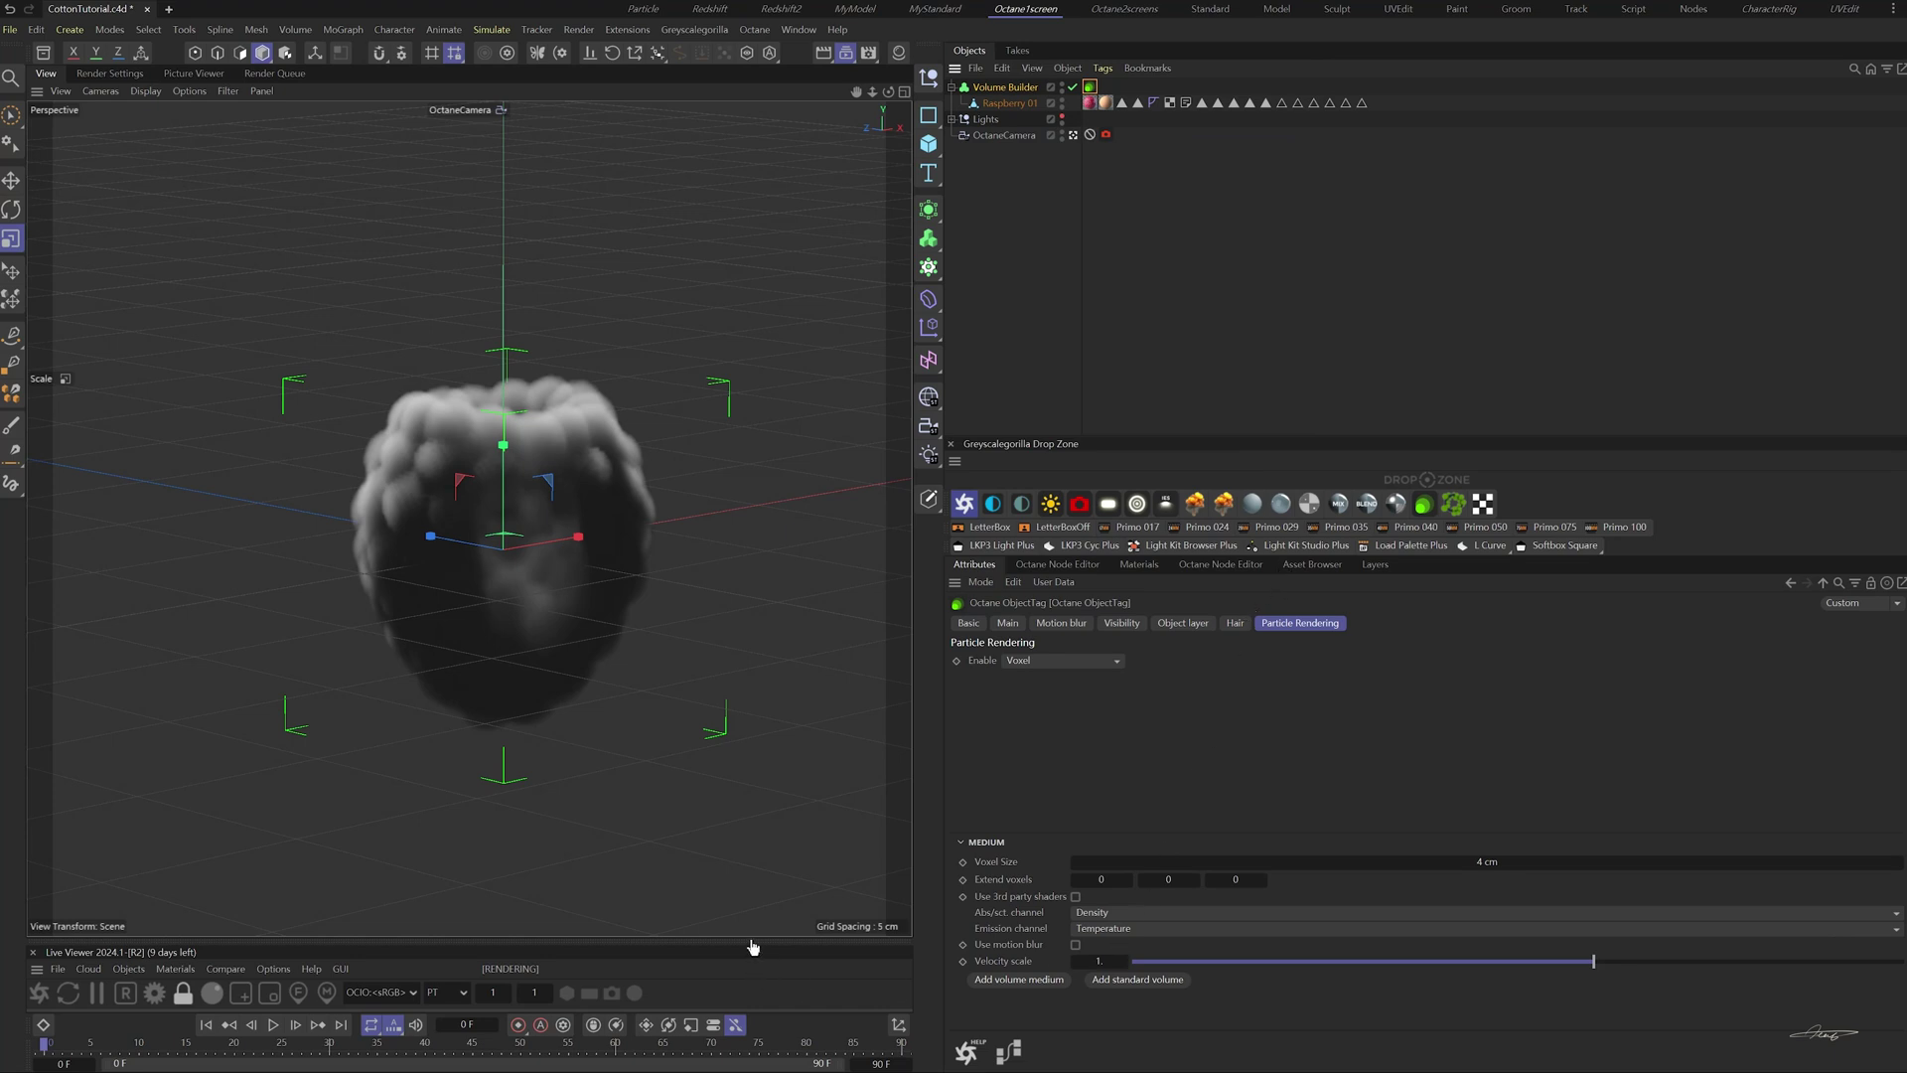
drag(751, 941, 706, 427)
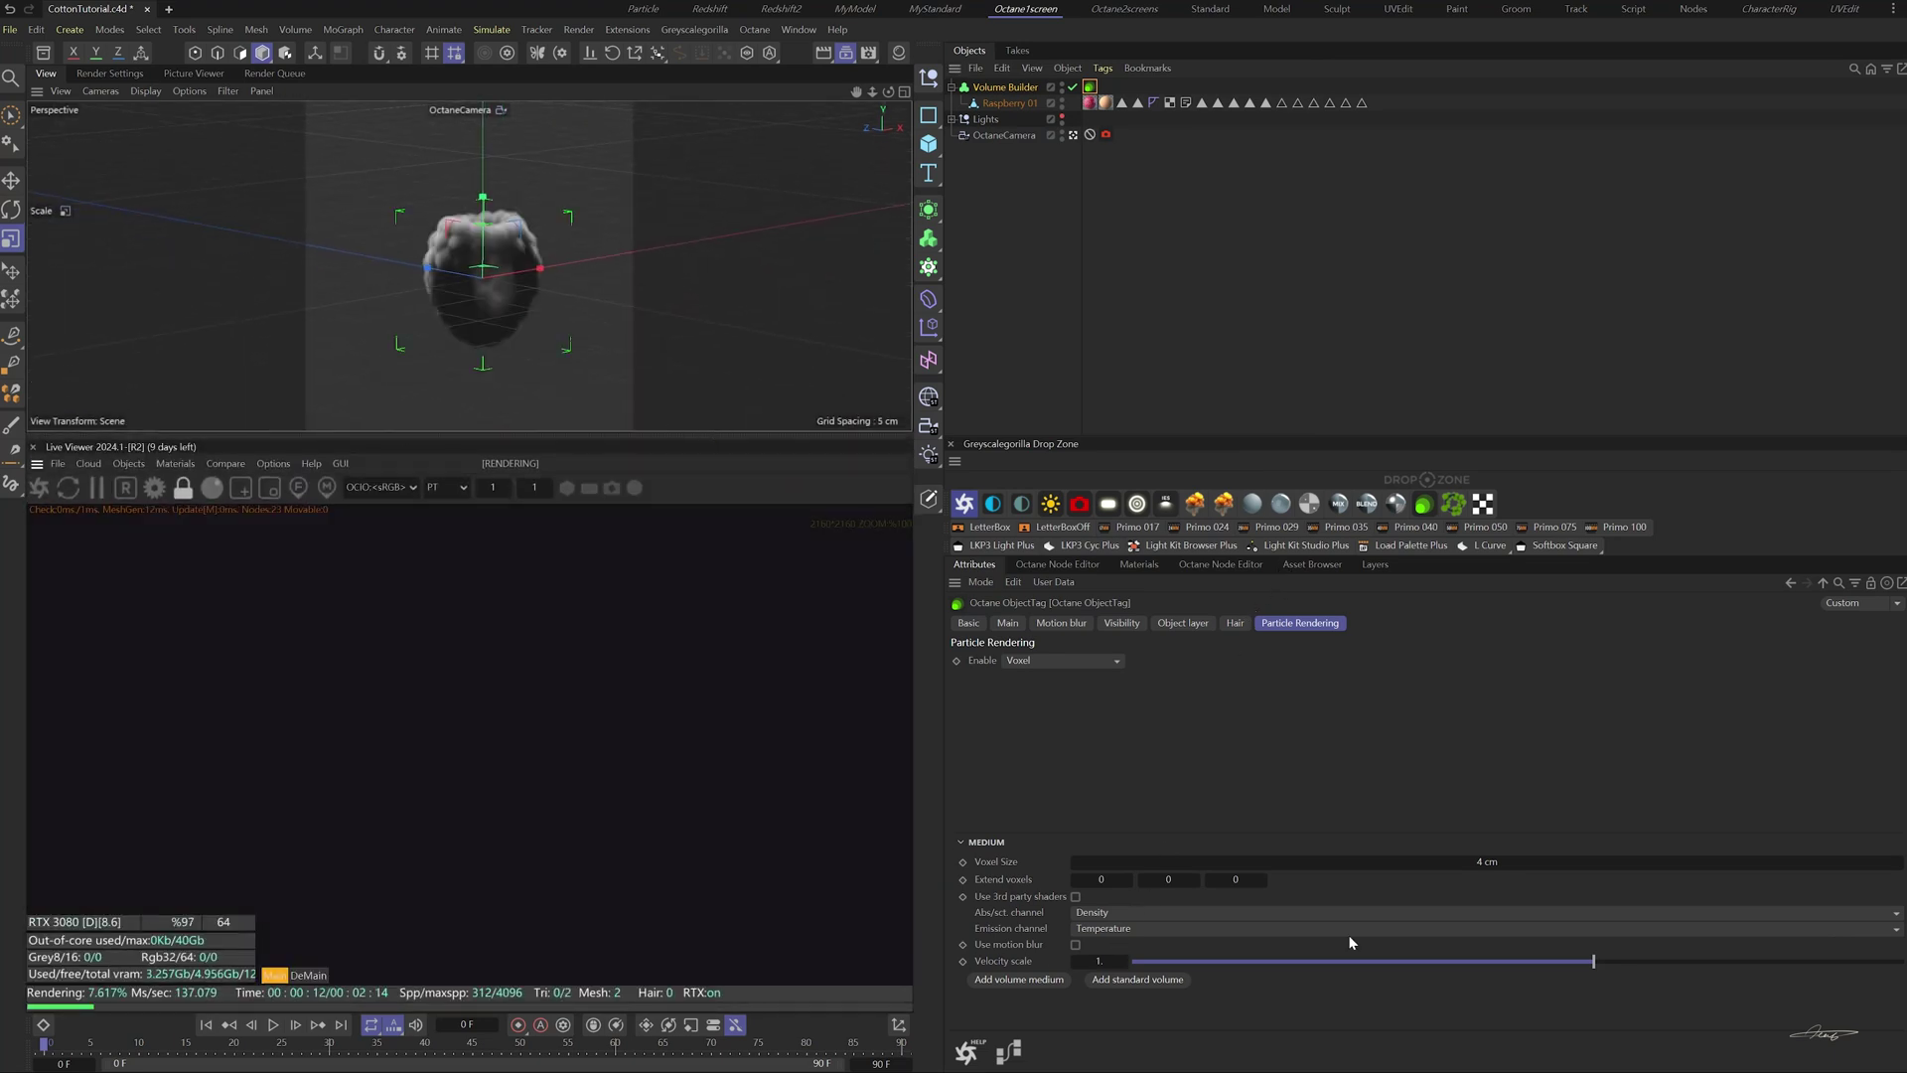
click(1019, 979)
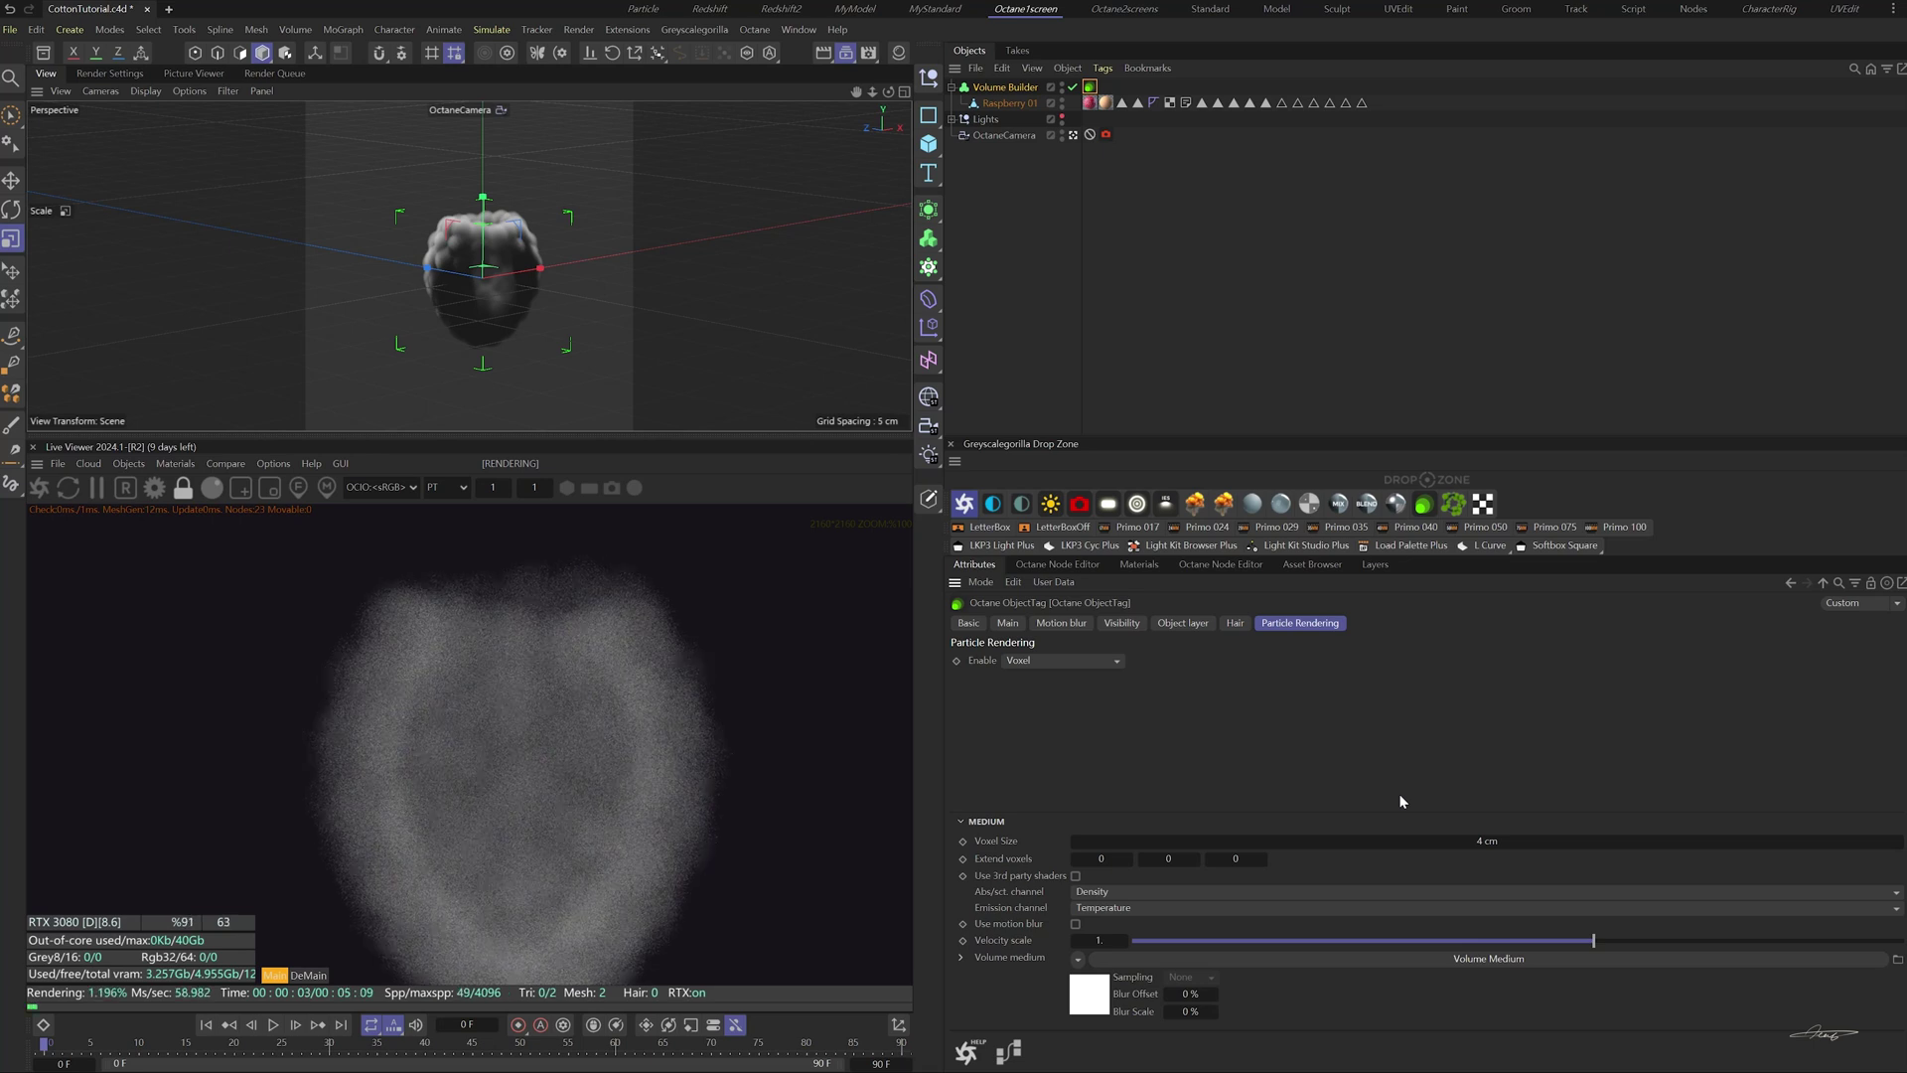
- Set the volume medium's density to 10000 and its volume step percent to 1%
click(1339, 957)
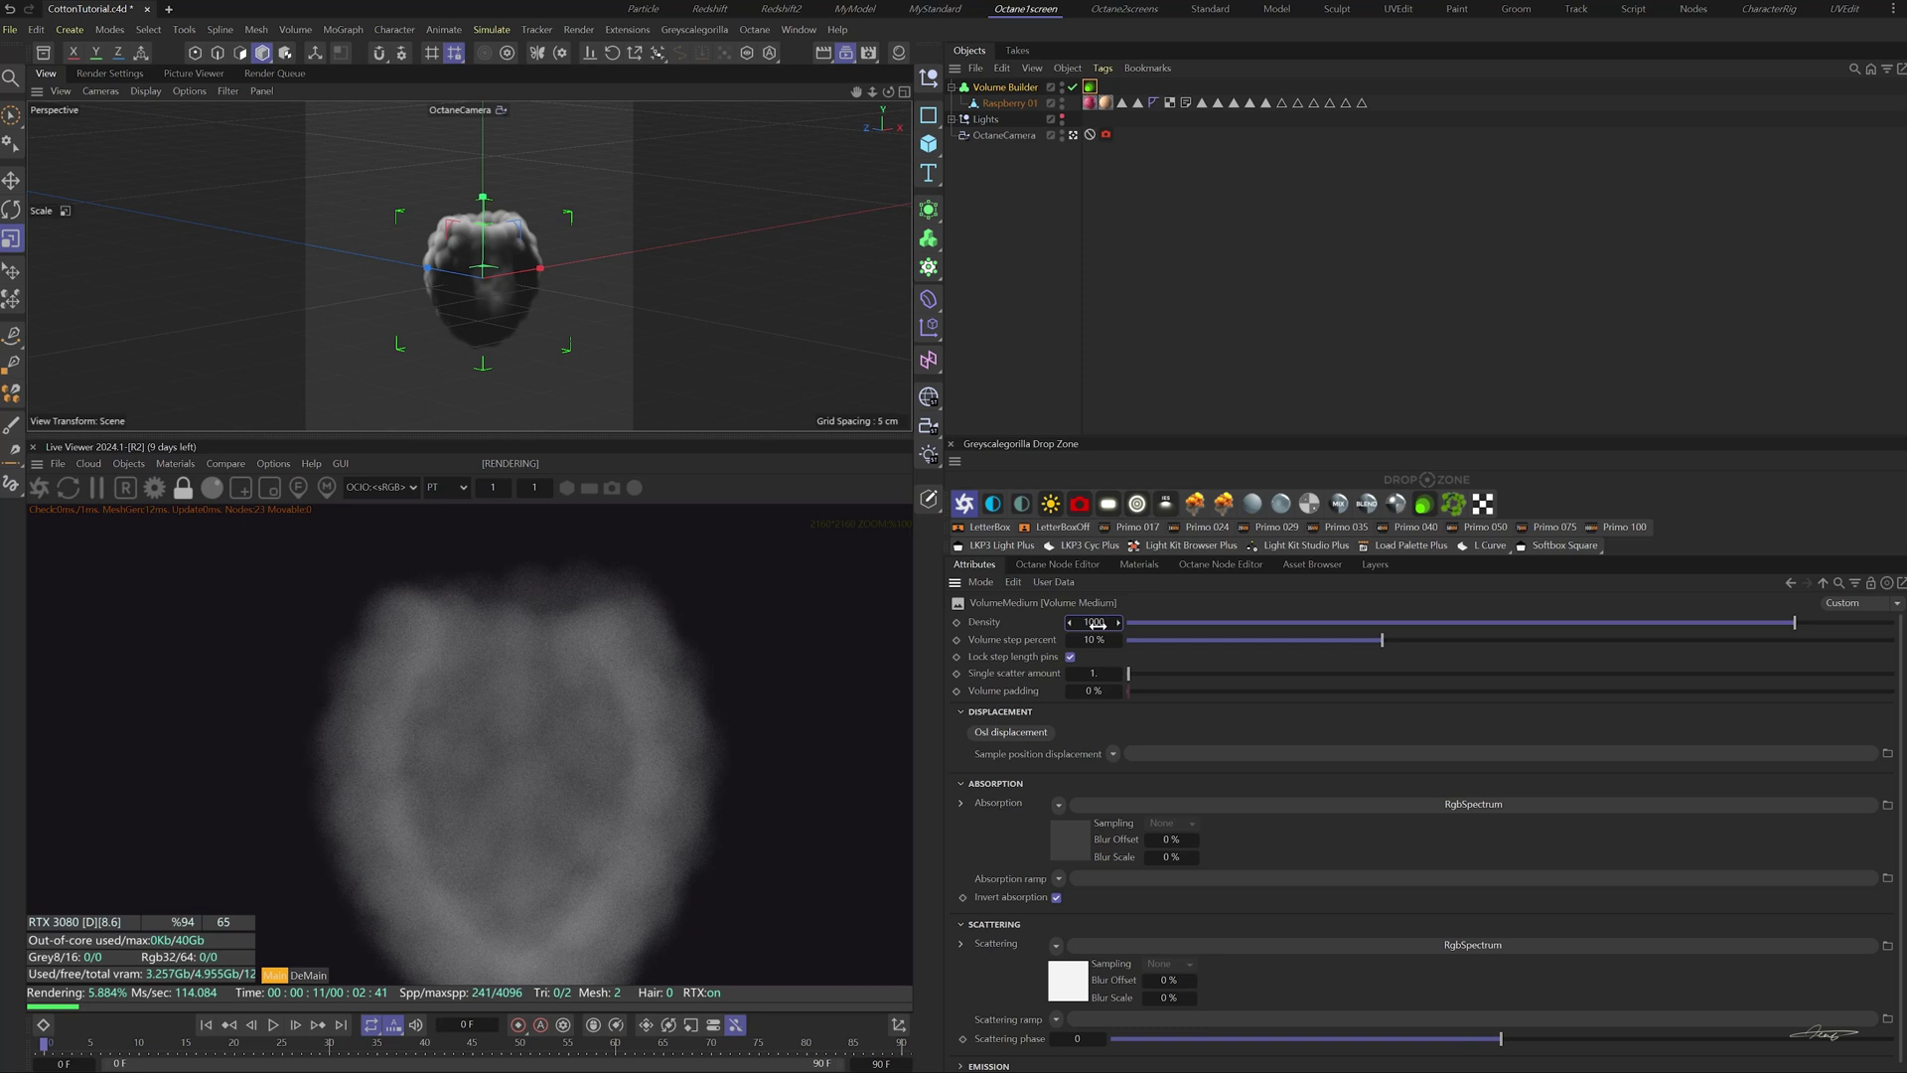
text(0)
key(Return)
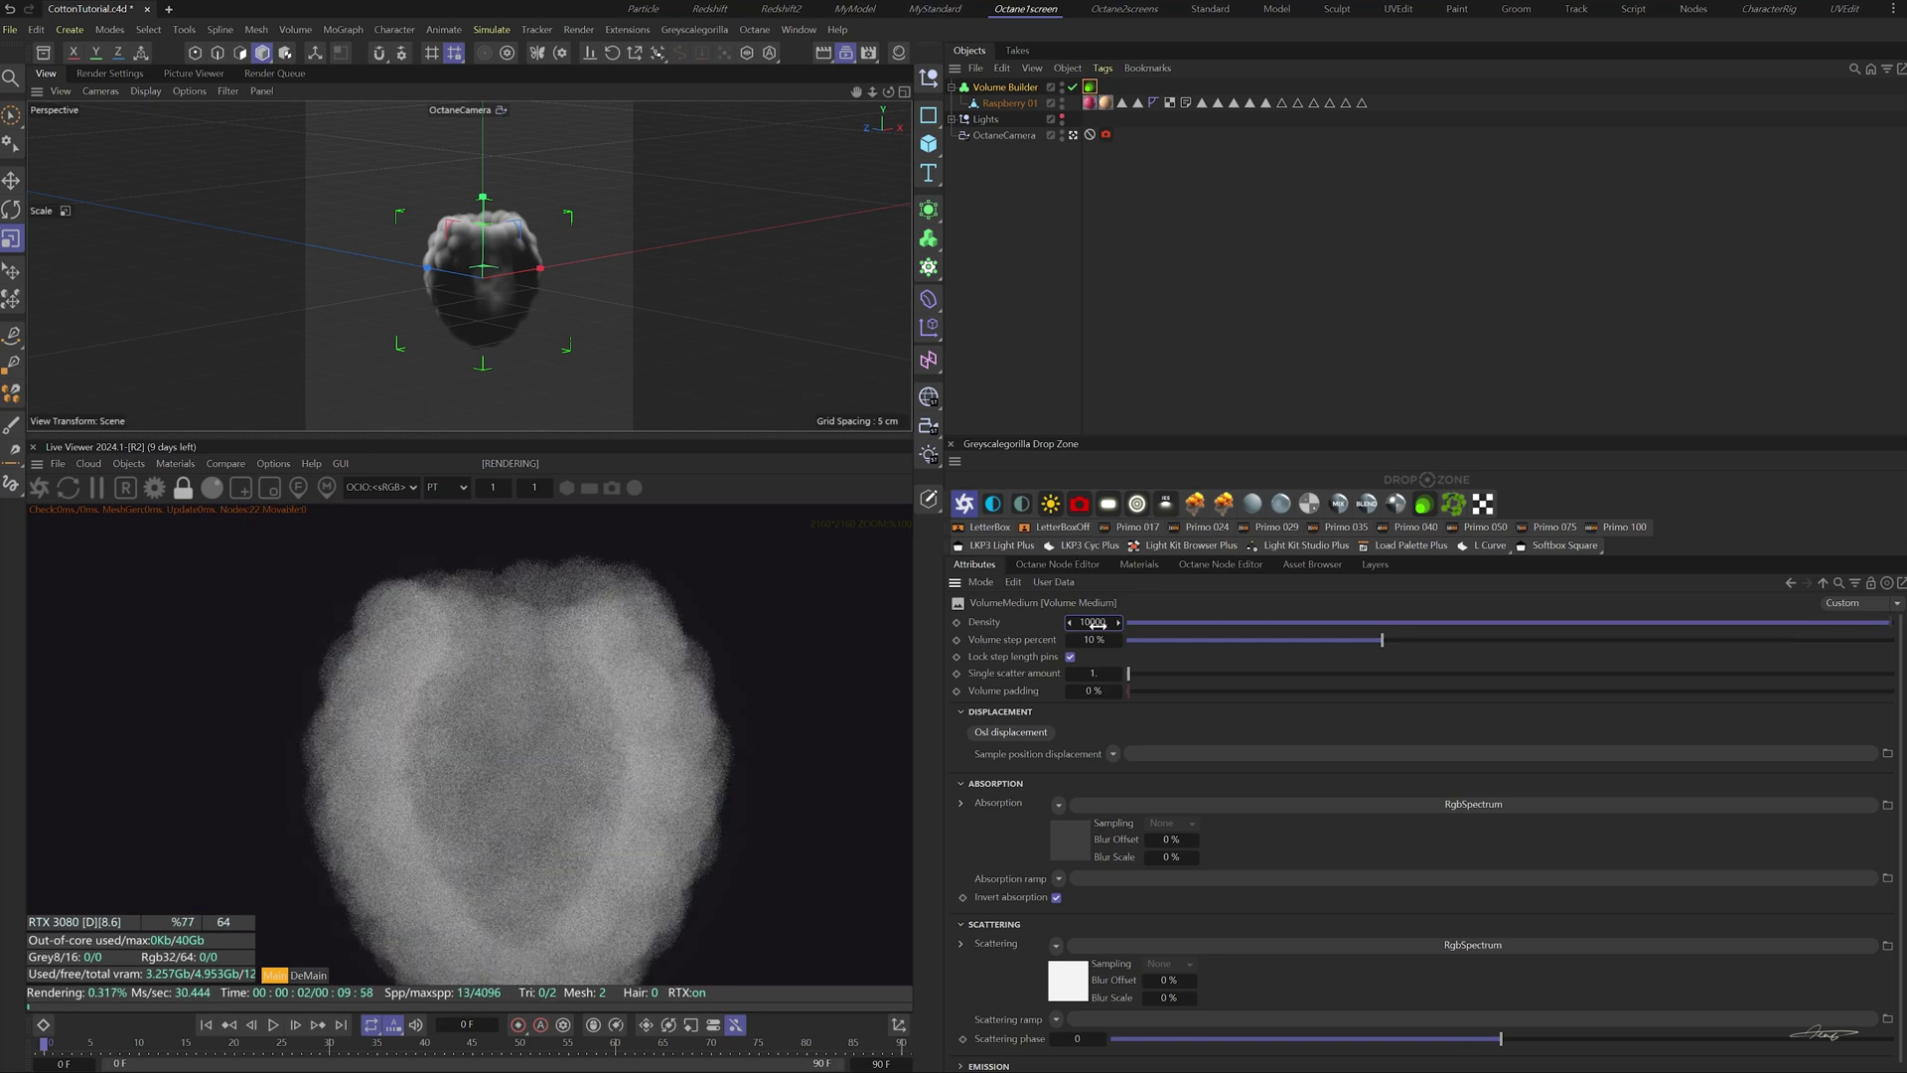
click(1093, 638)
text(1)
key(Return)
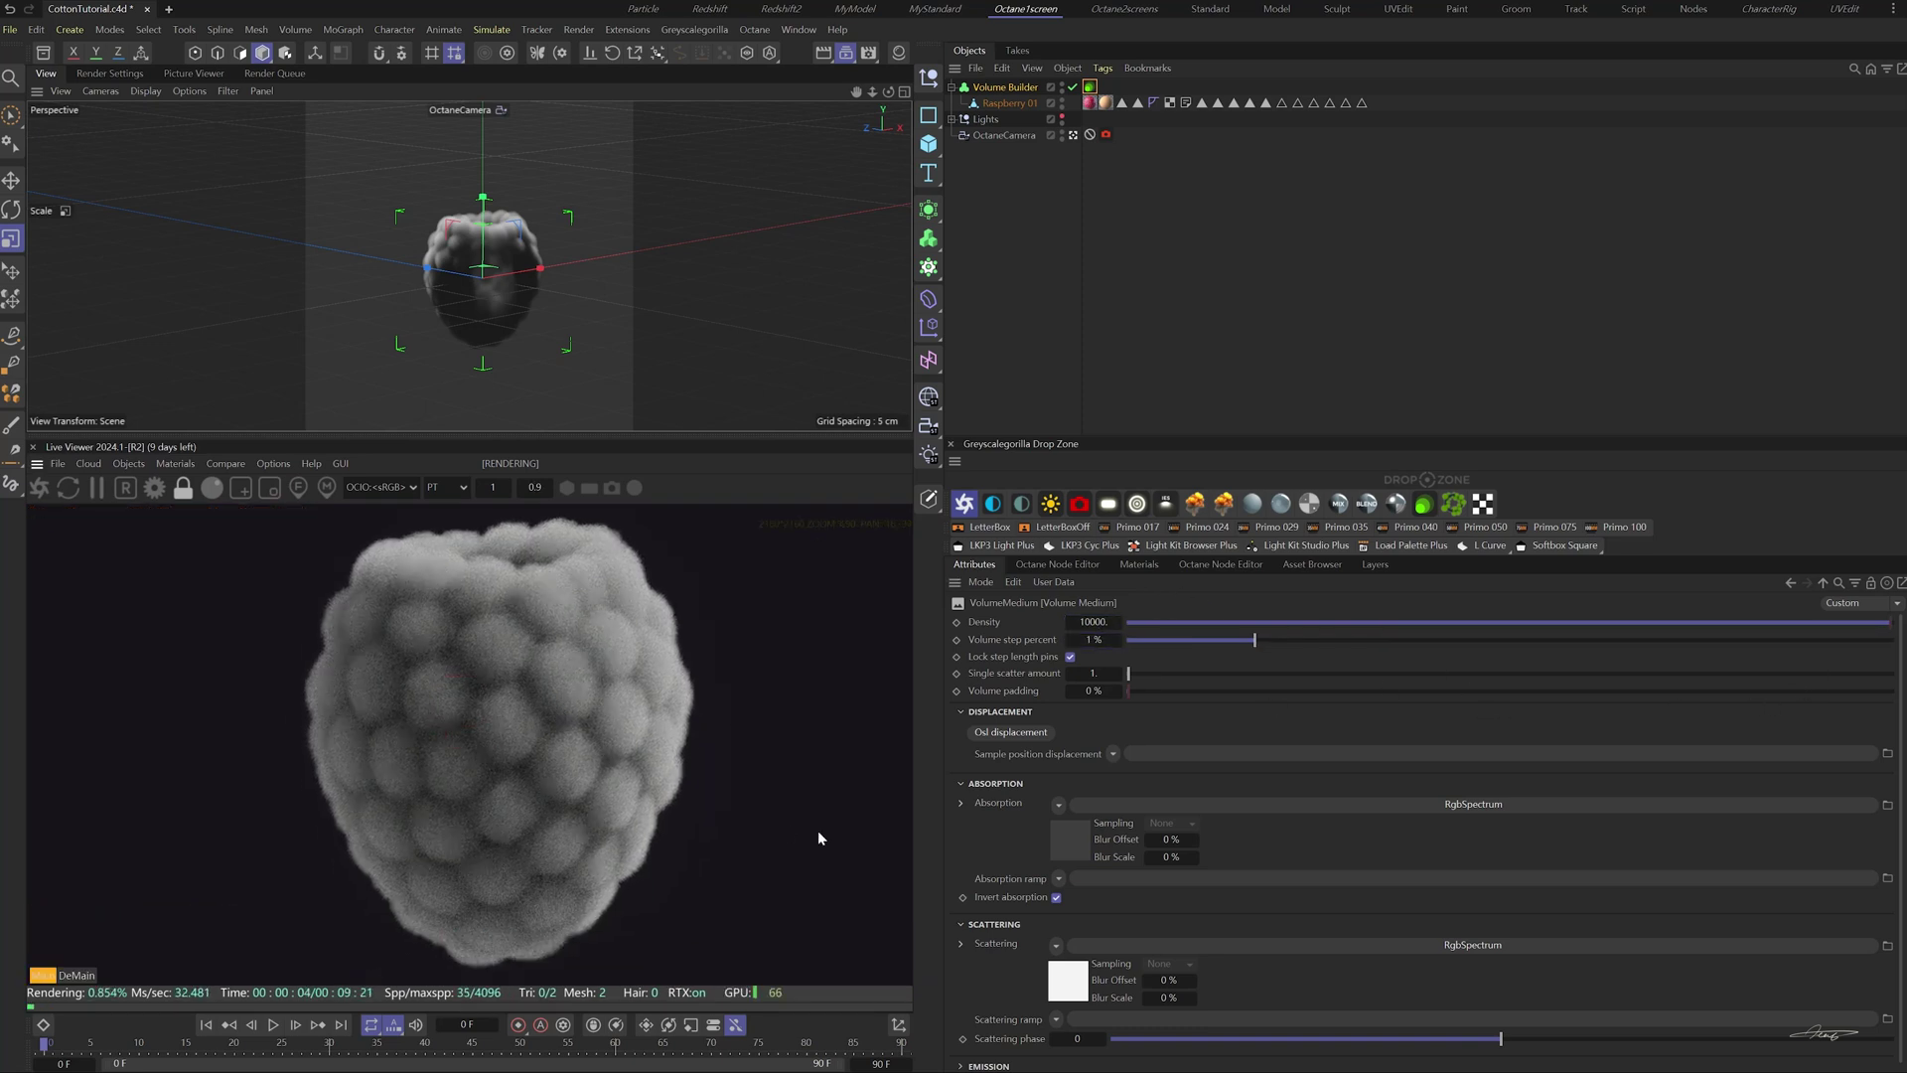
- Change the medium's absorption colour to a light pink with RGB values of 1, 0.676984 and 0.676984
click(1110, 807)
click(1018, 660)
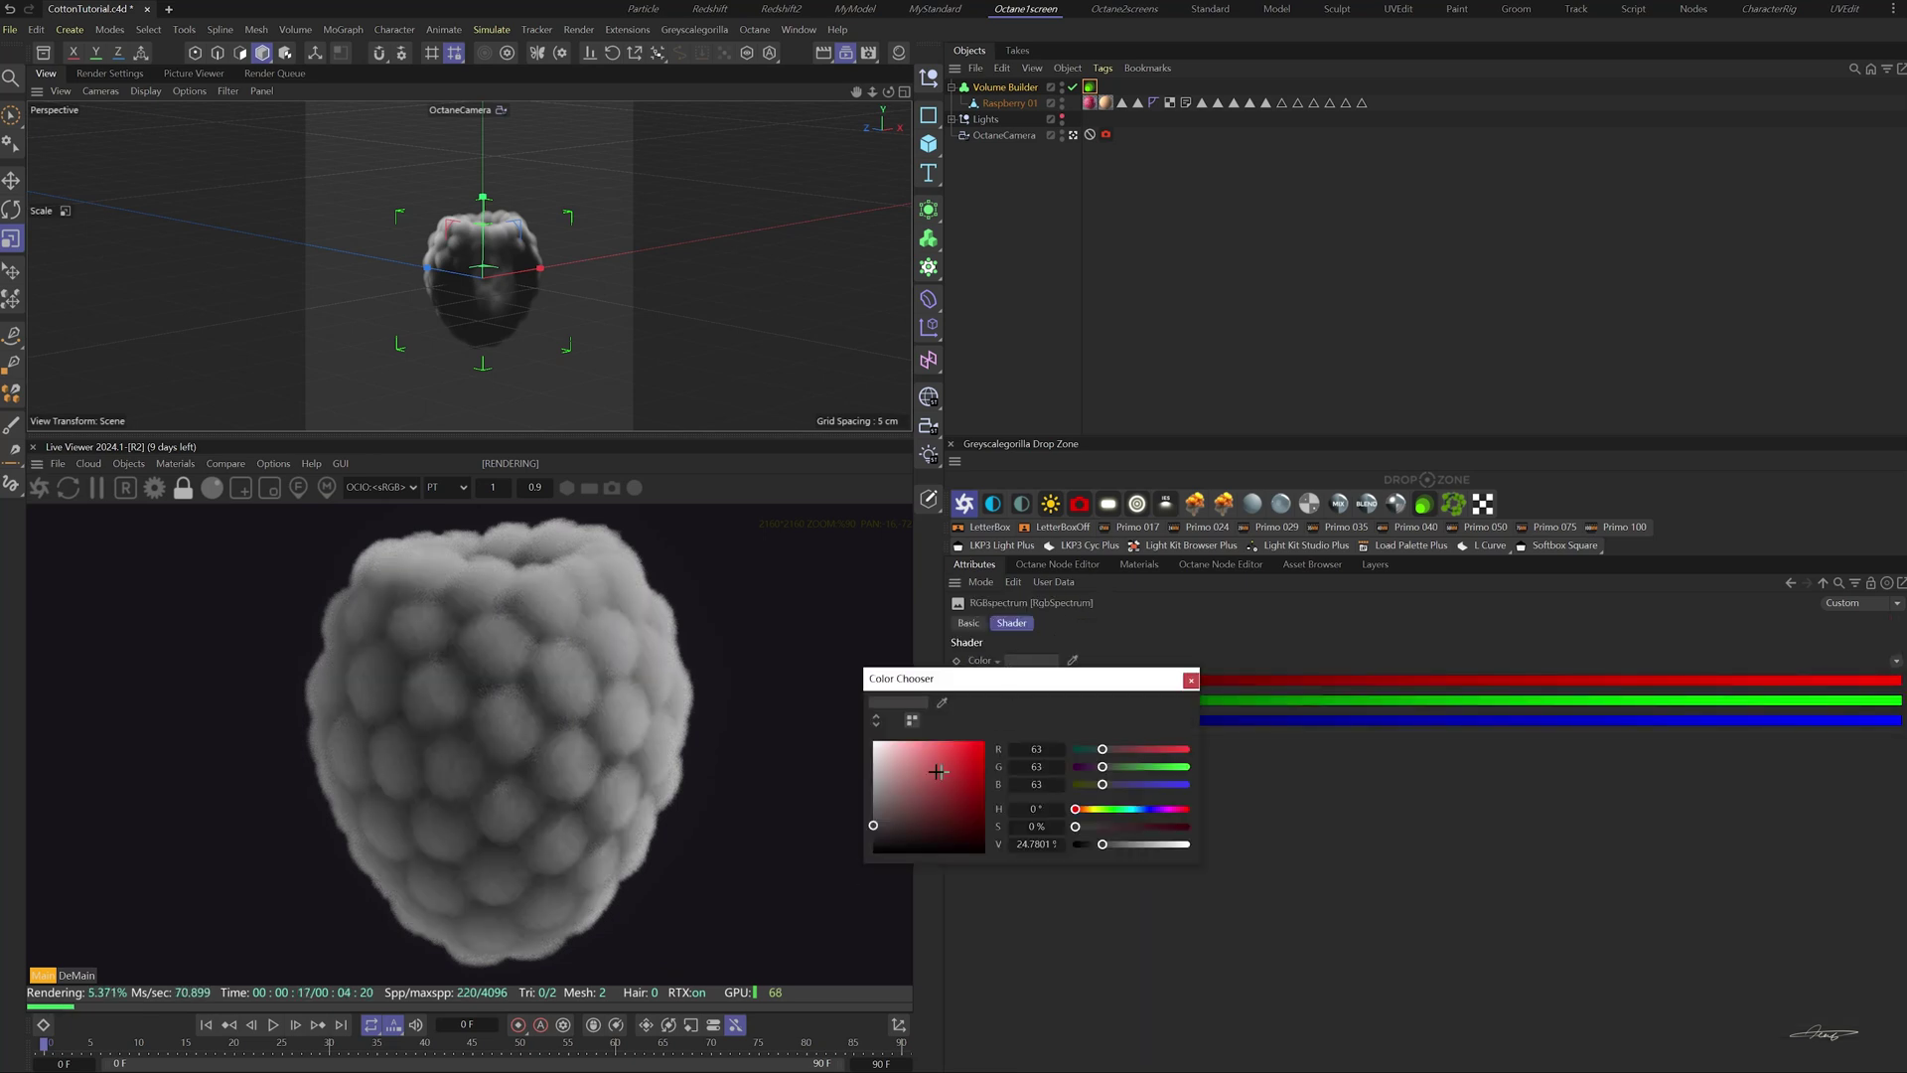
click(891, 741)
click(1422, 844)
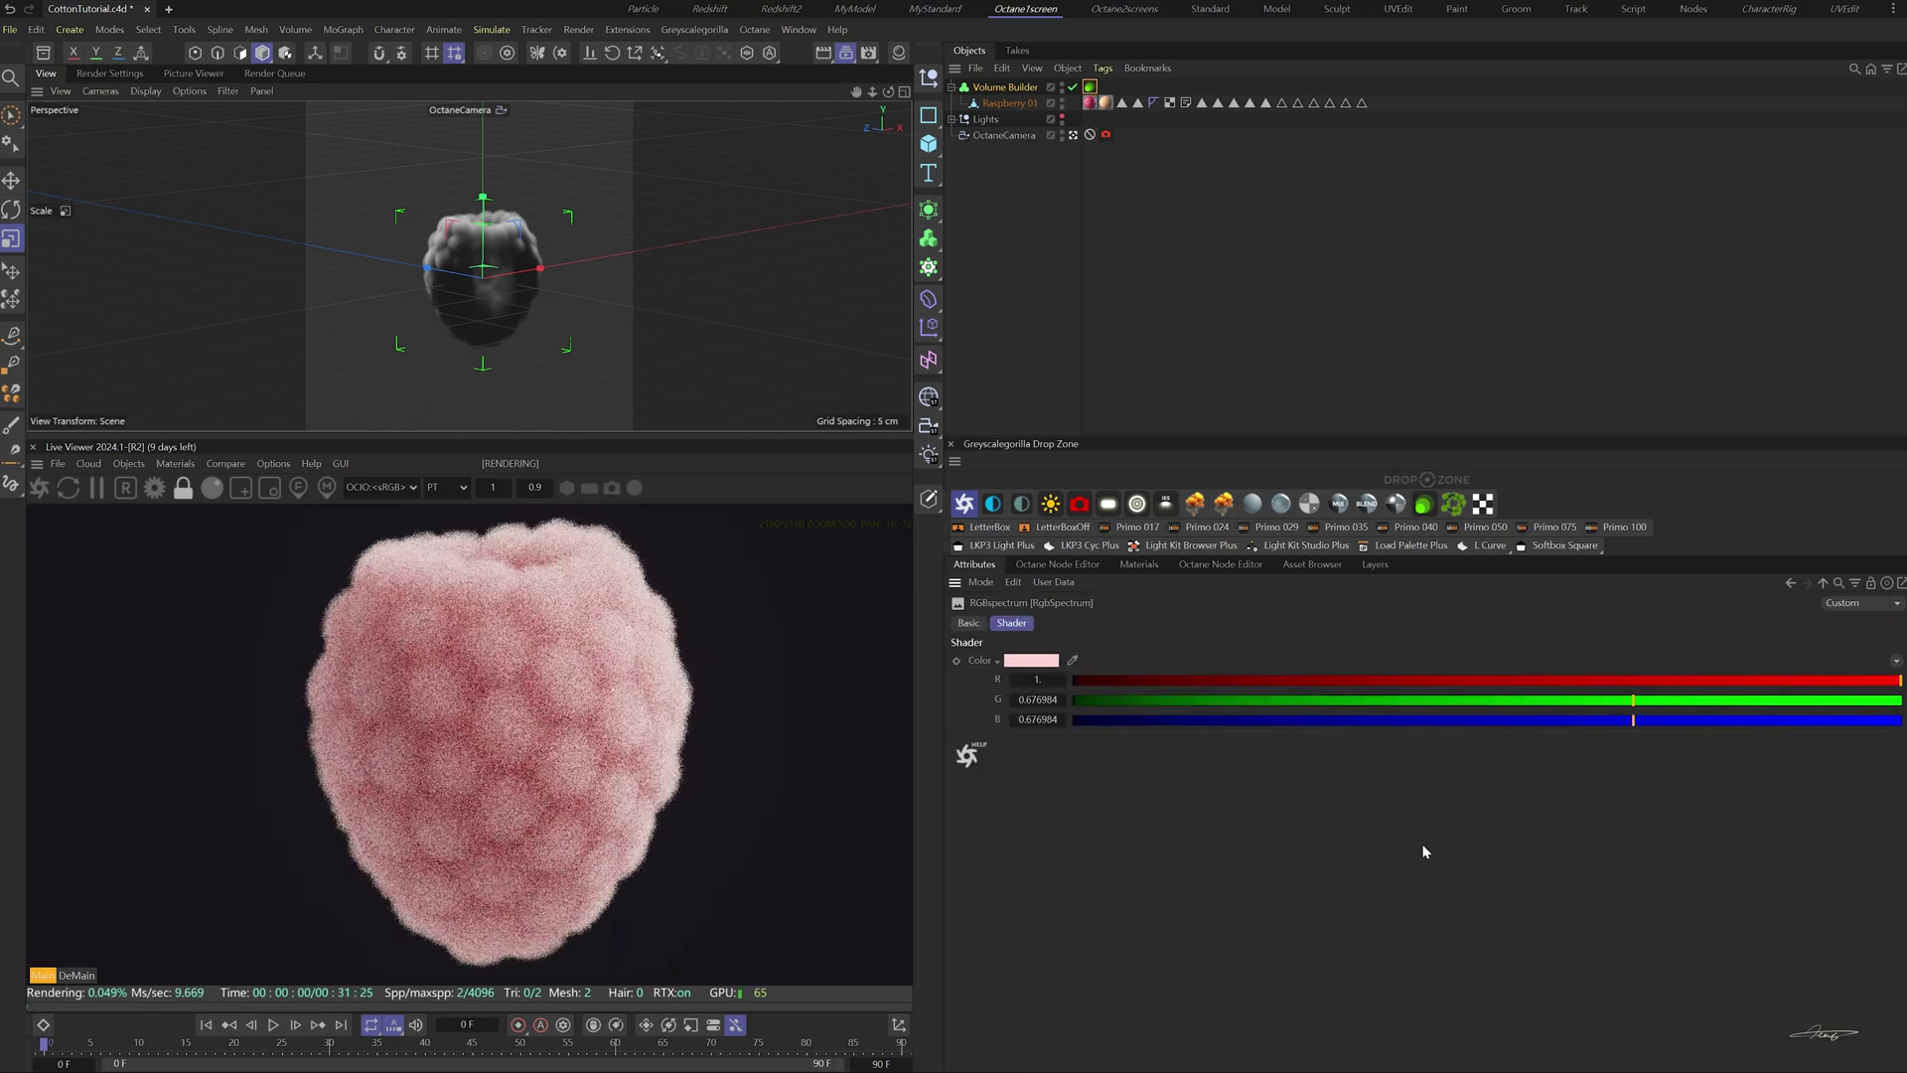
- Add an OSL displacement to the volume medium and set its space to world
click(1790, 583)
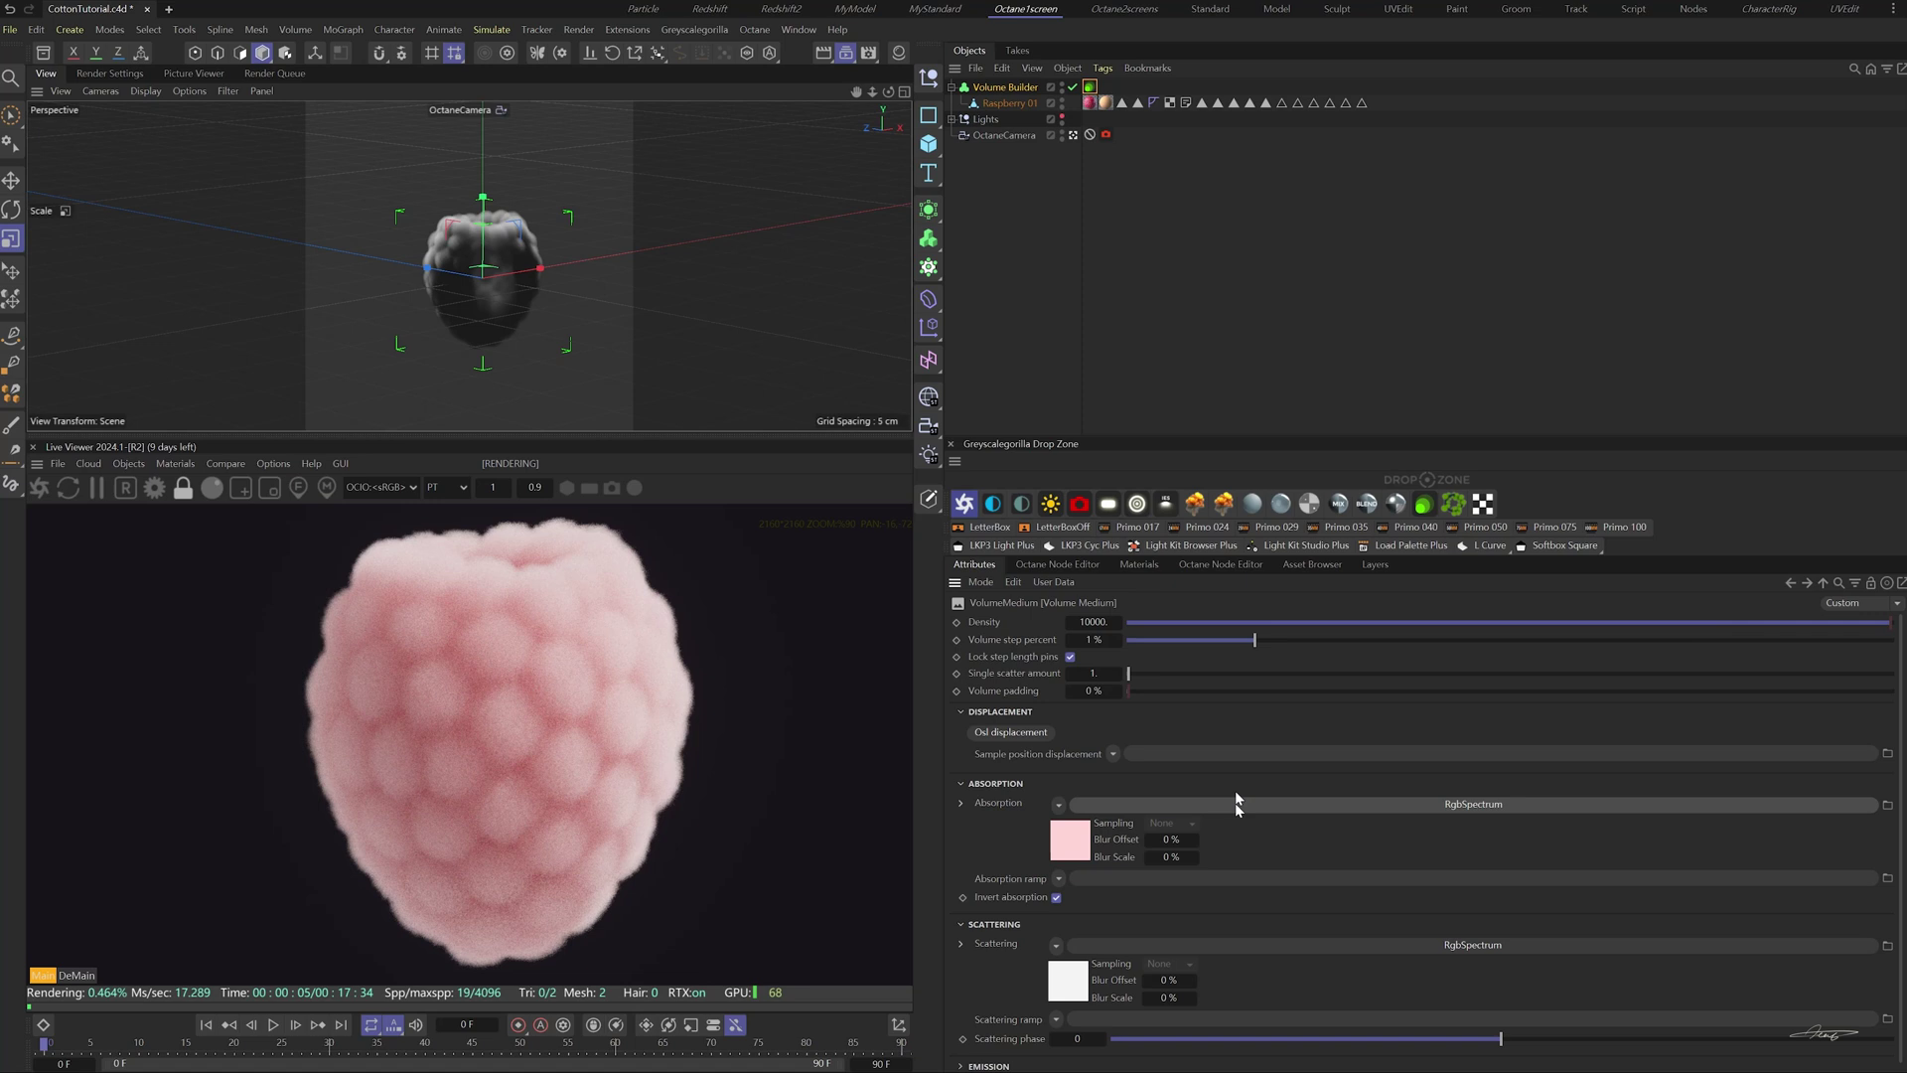
click(1031, 732)
click(1132, 755)
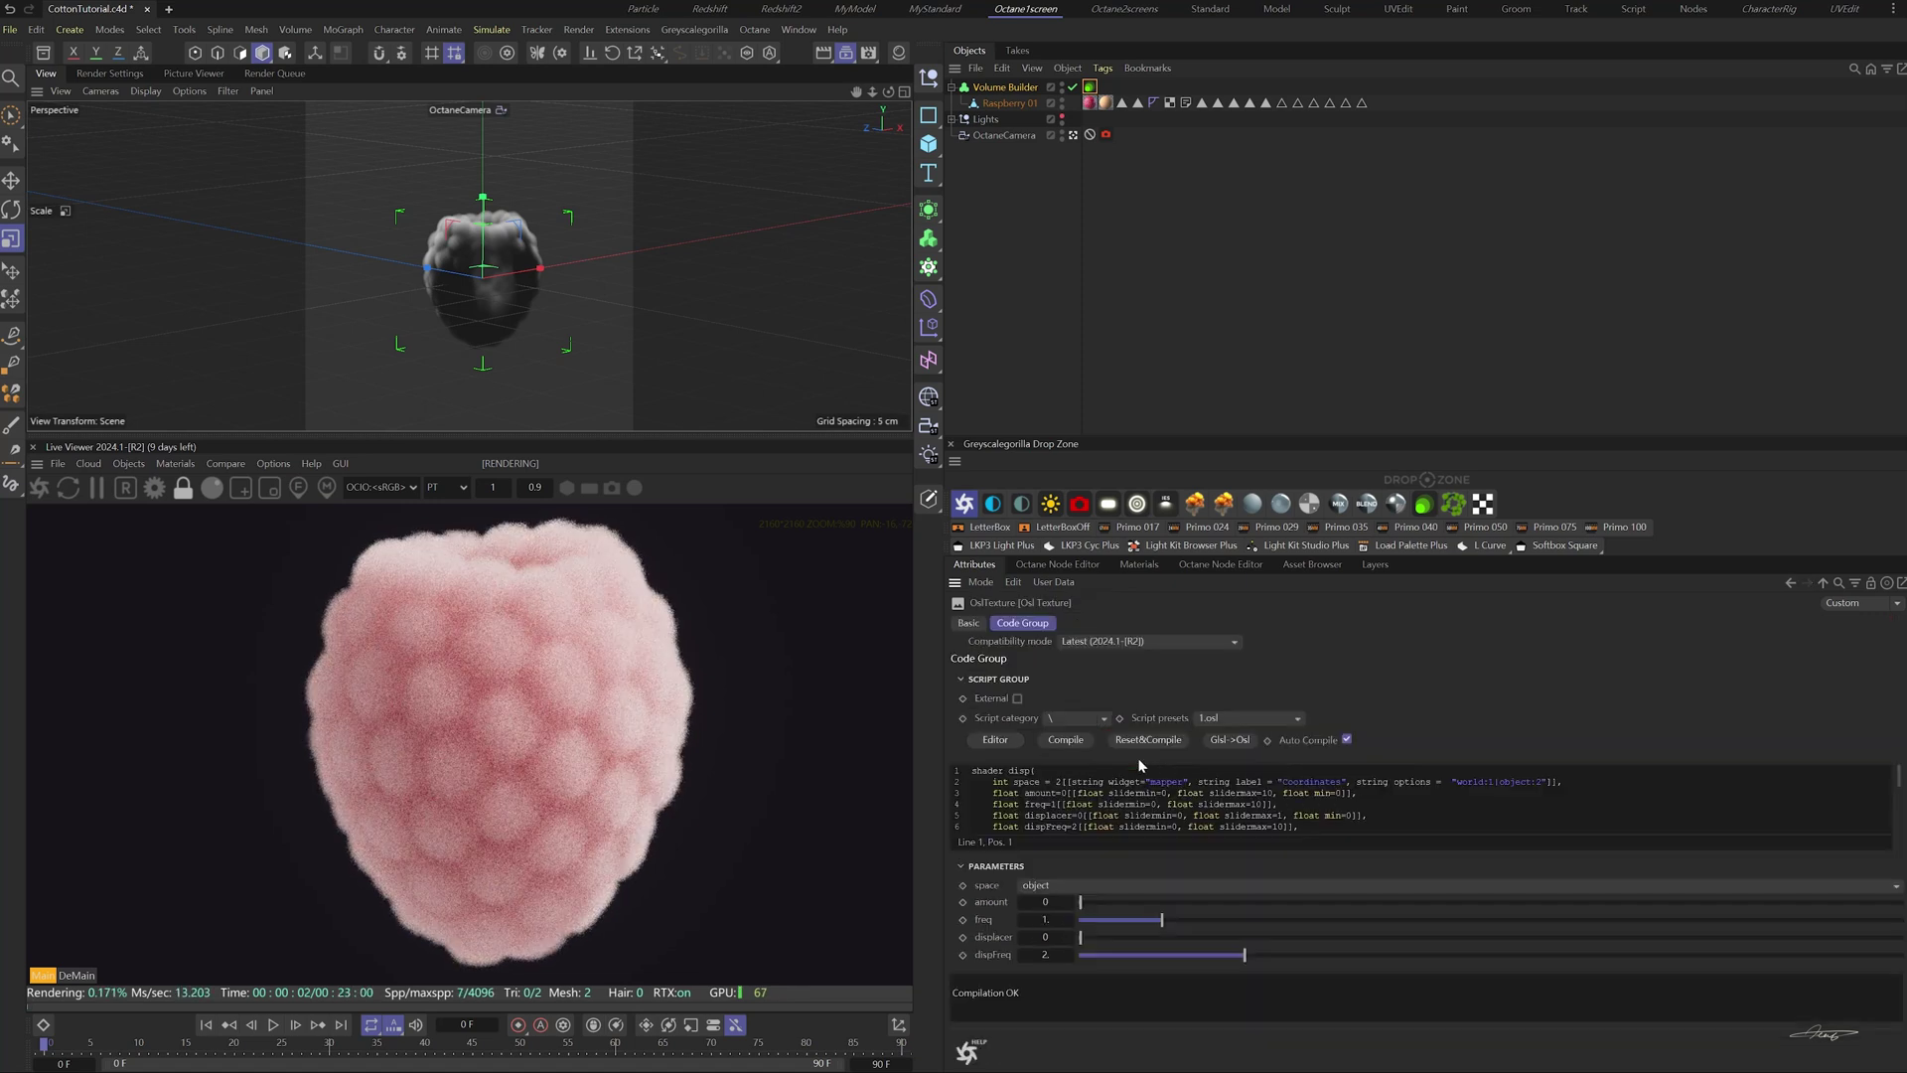
click(1117, 885)
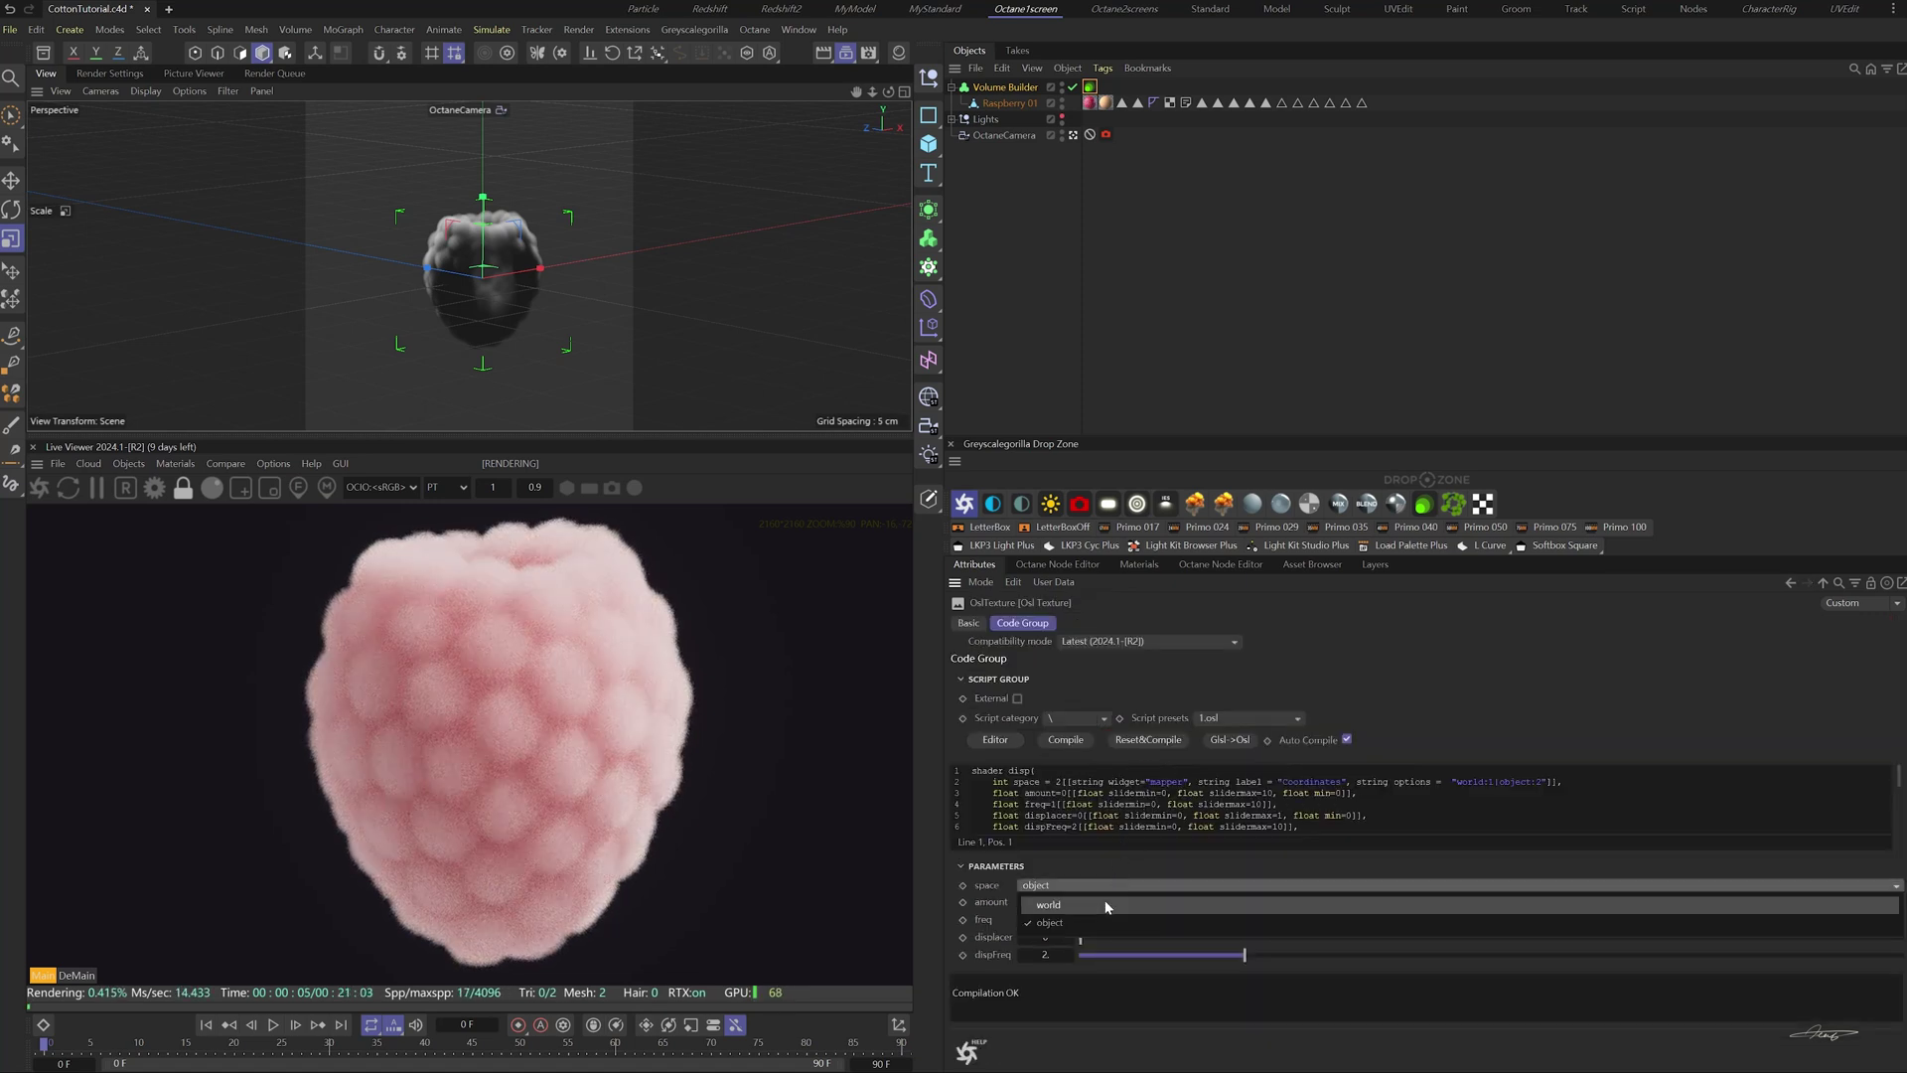
click(1105, 900)
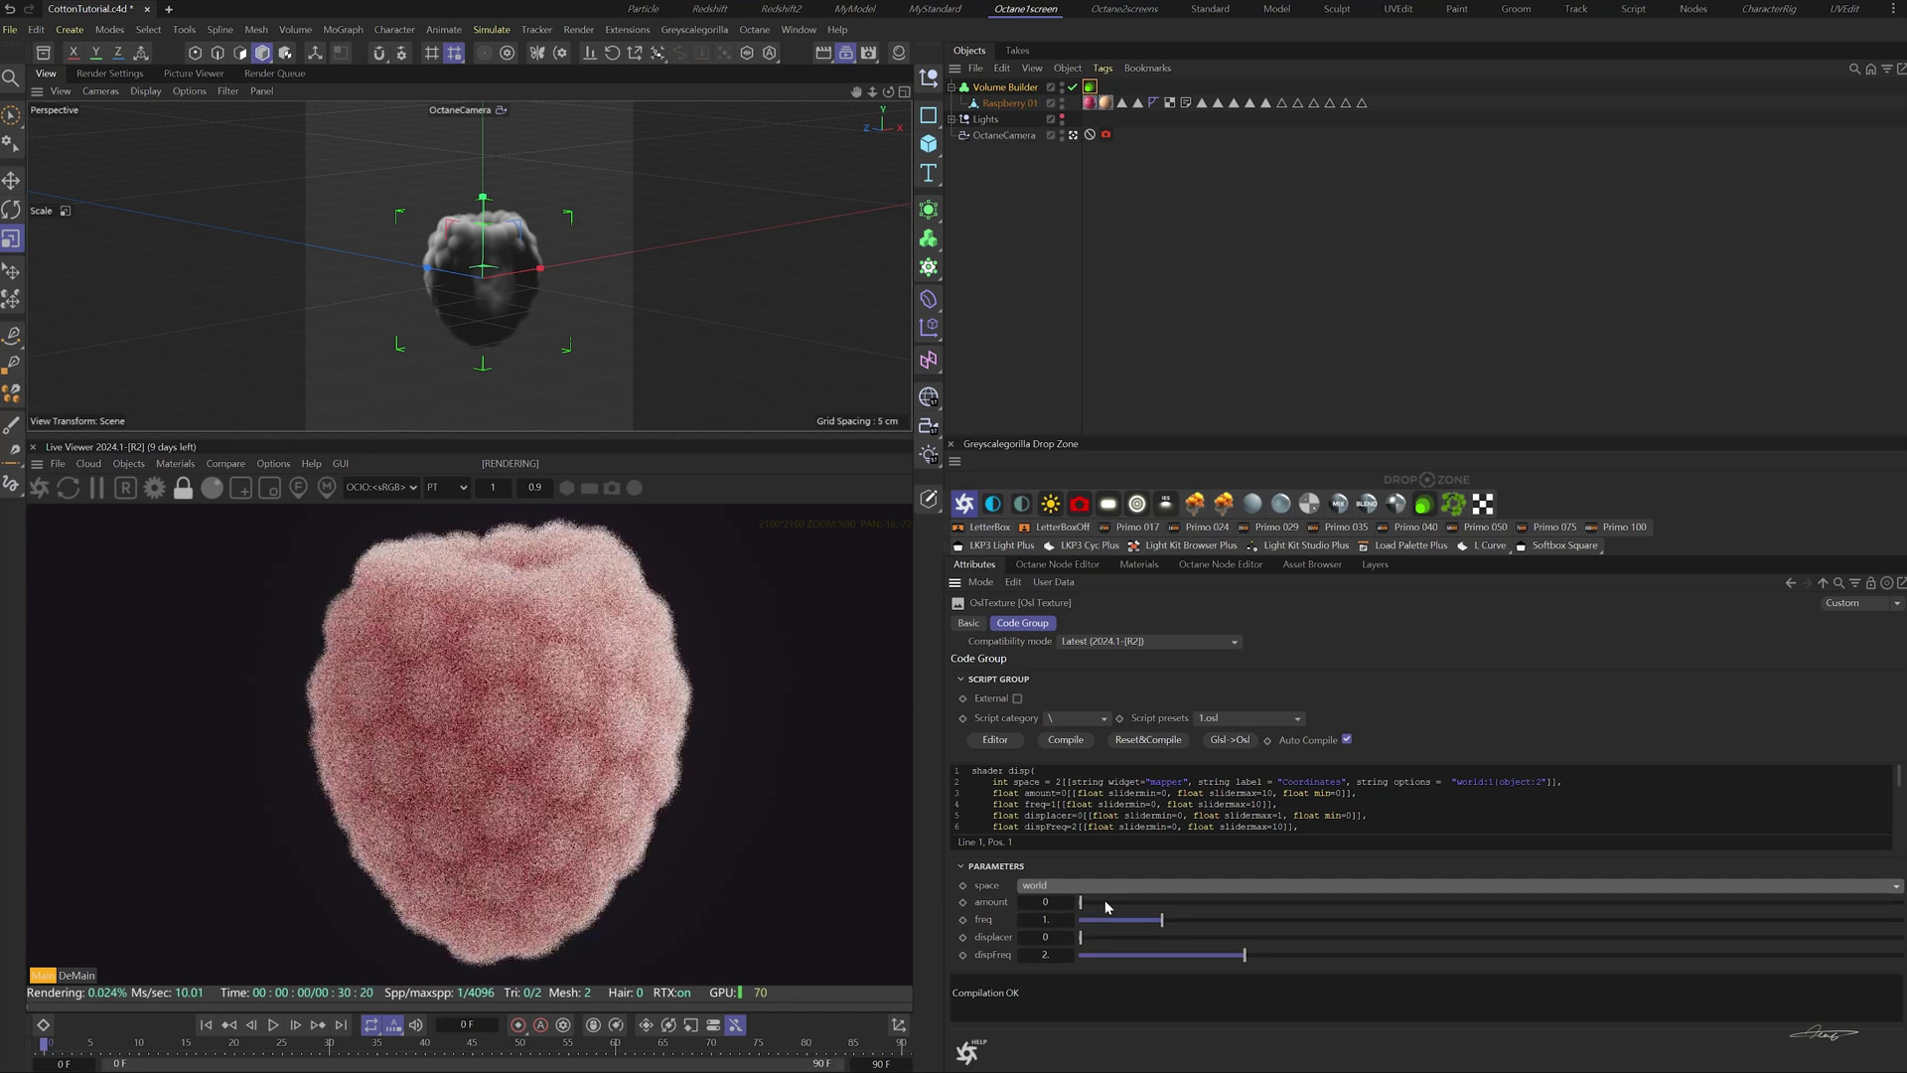
- Set the OSL displacement's amount to 3, freq to 3, displacer to 0.5 and dispFreq to 8
double_click(1046, 921)
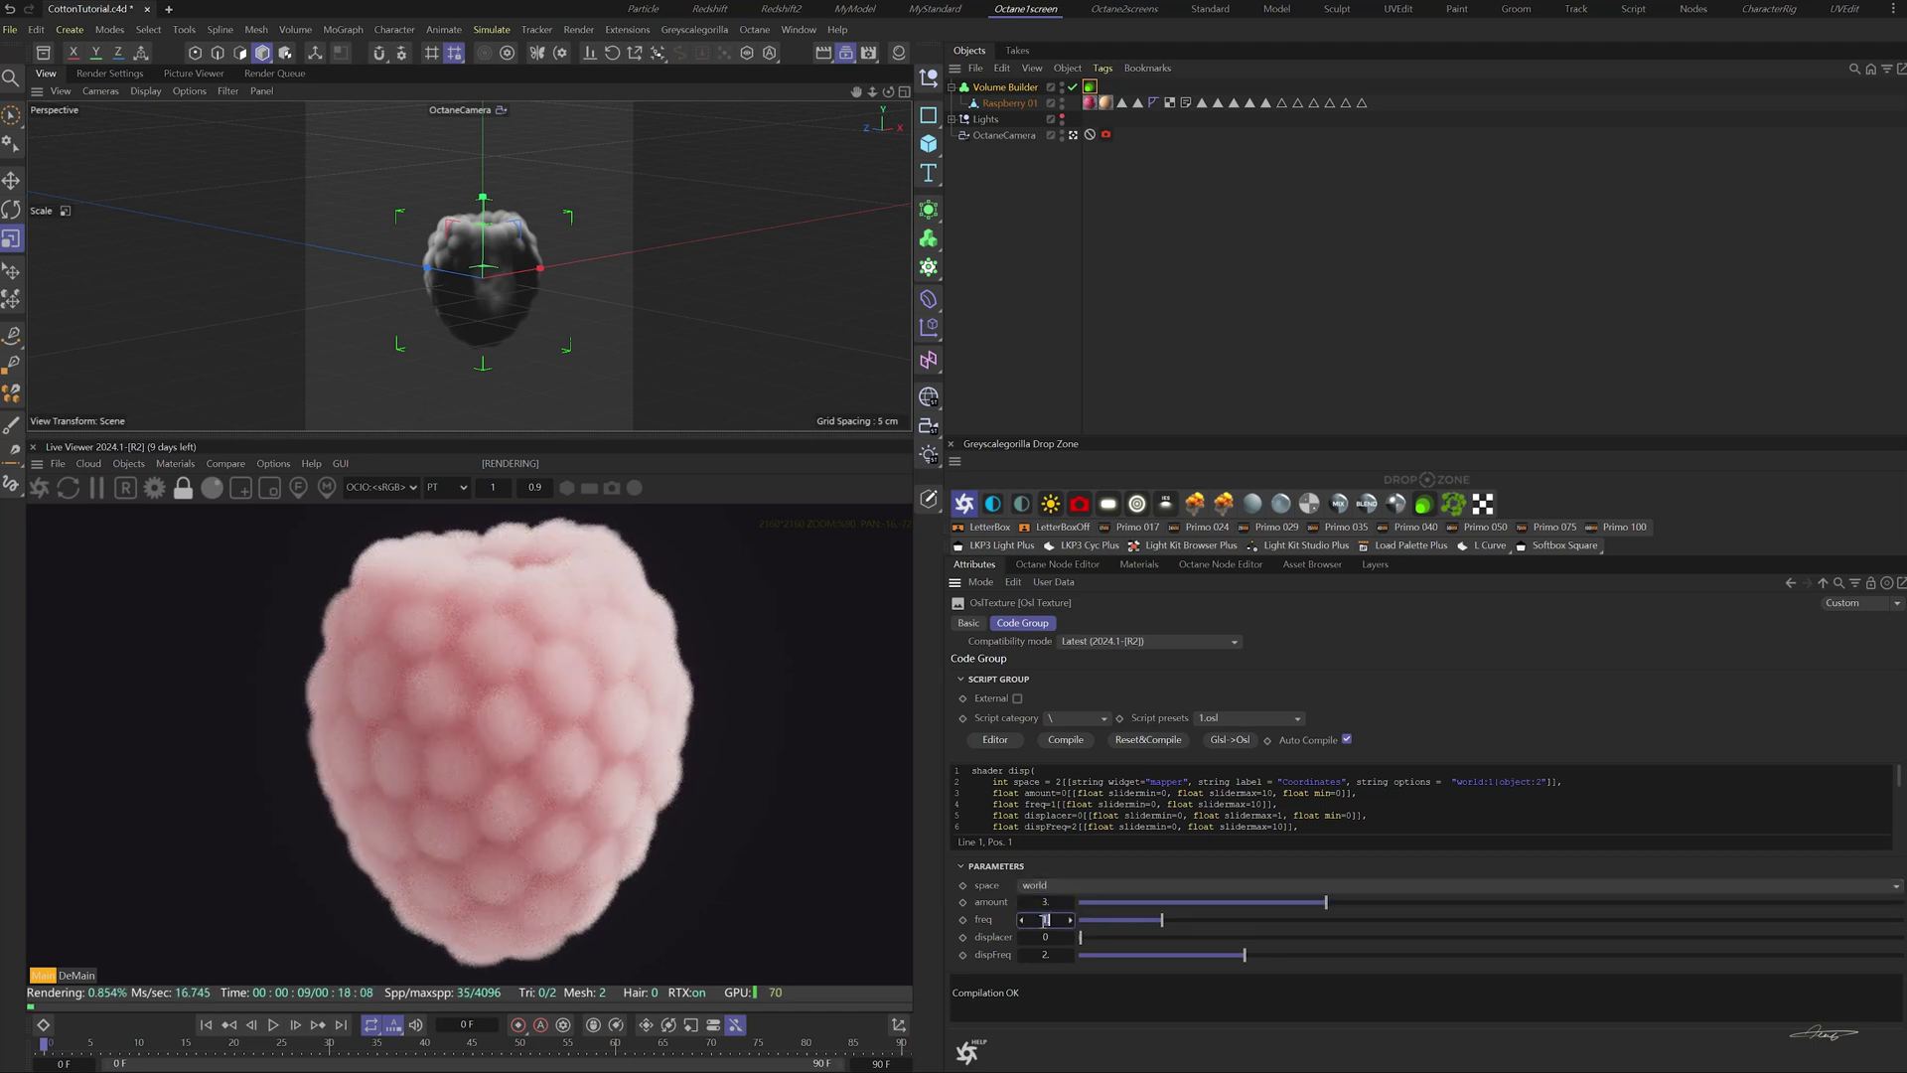
text(3)
key(Tab)
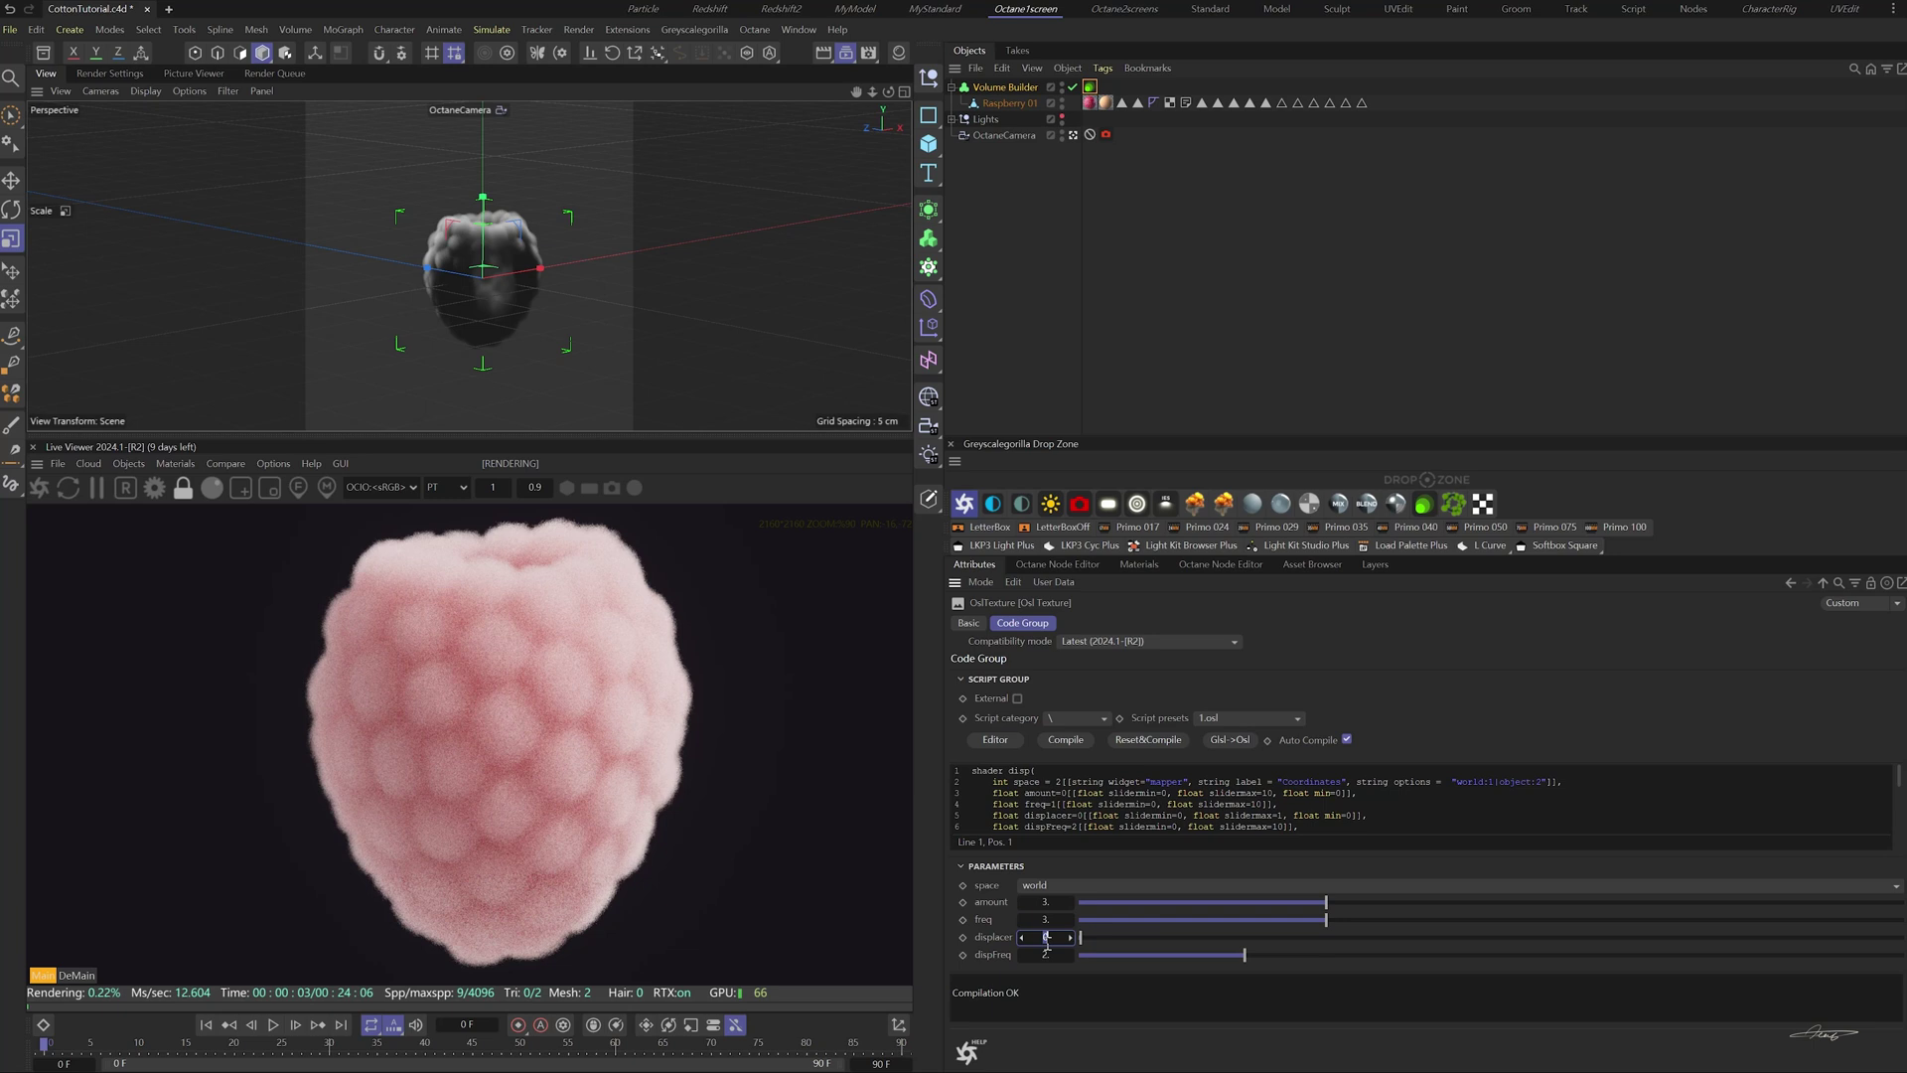
text(0.5)
key(Tab)
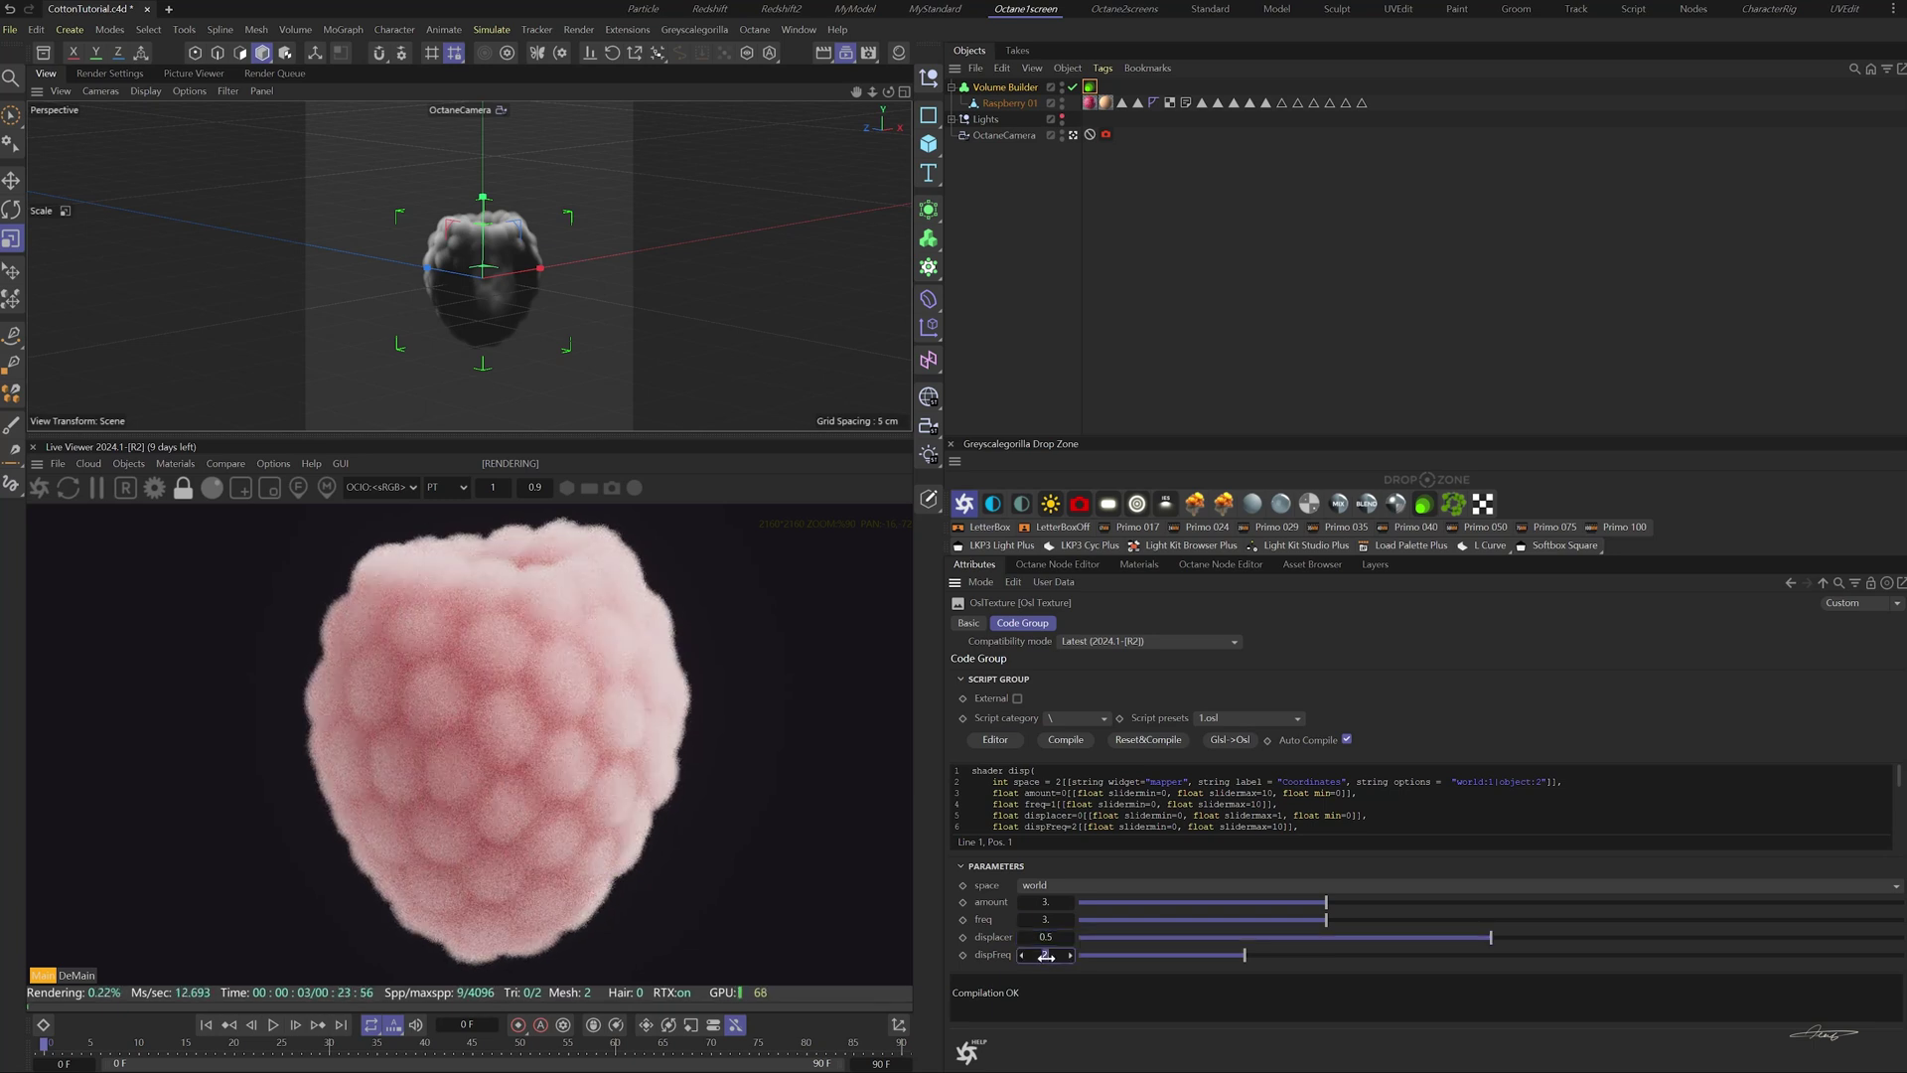
text(8)
key(Return)
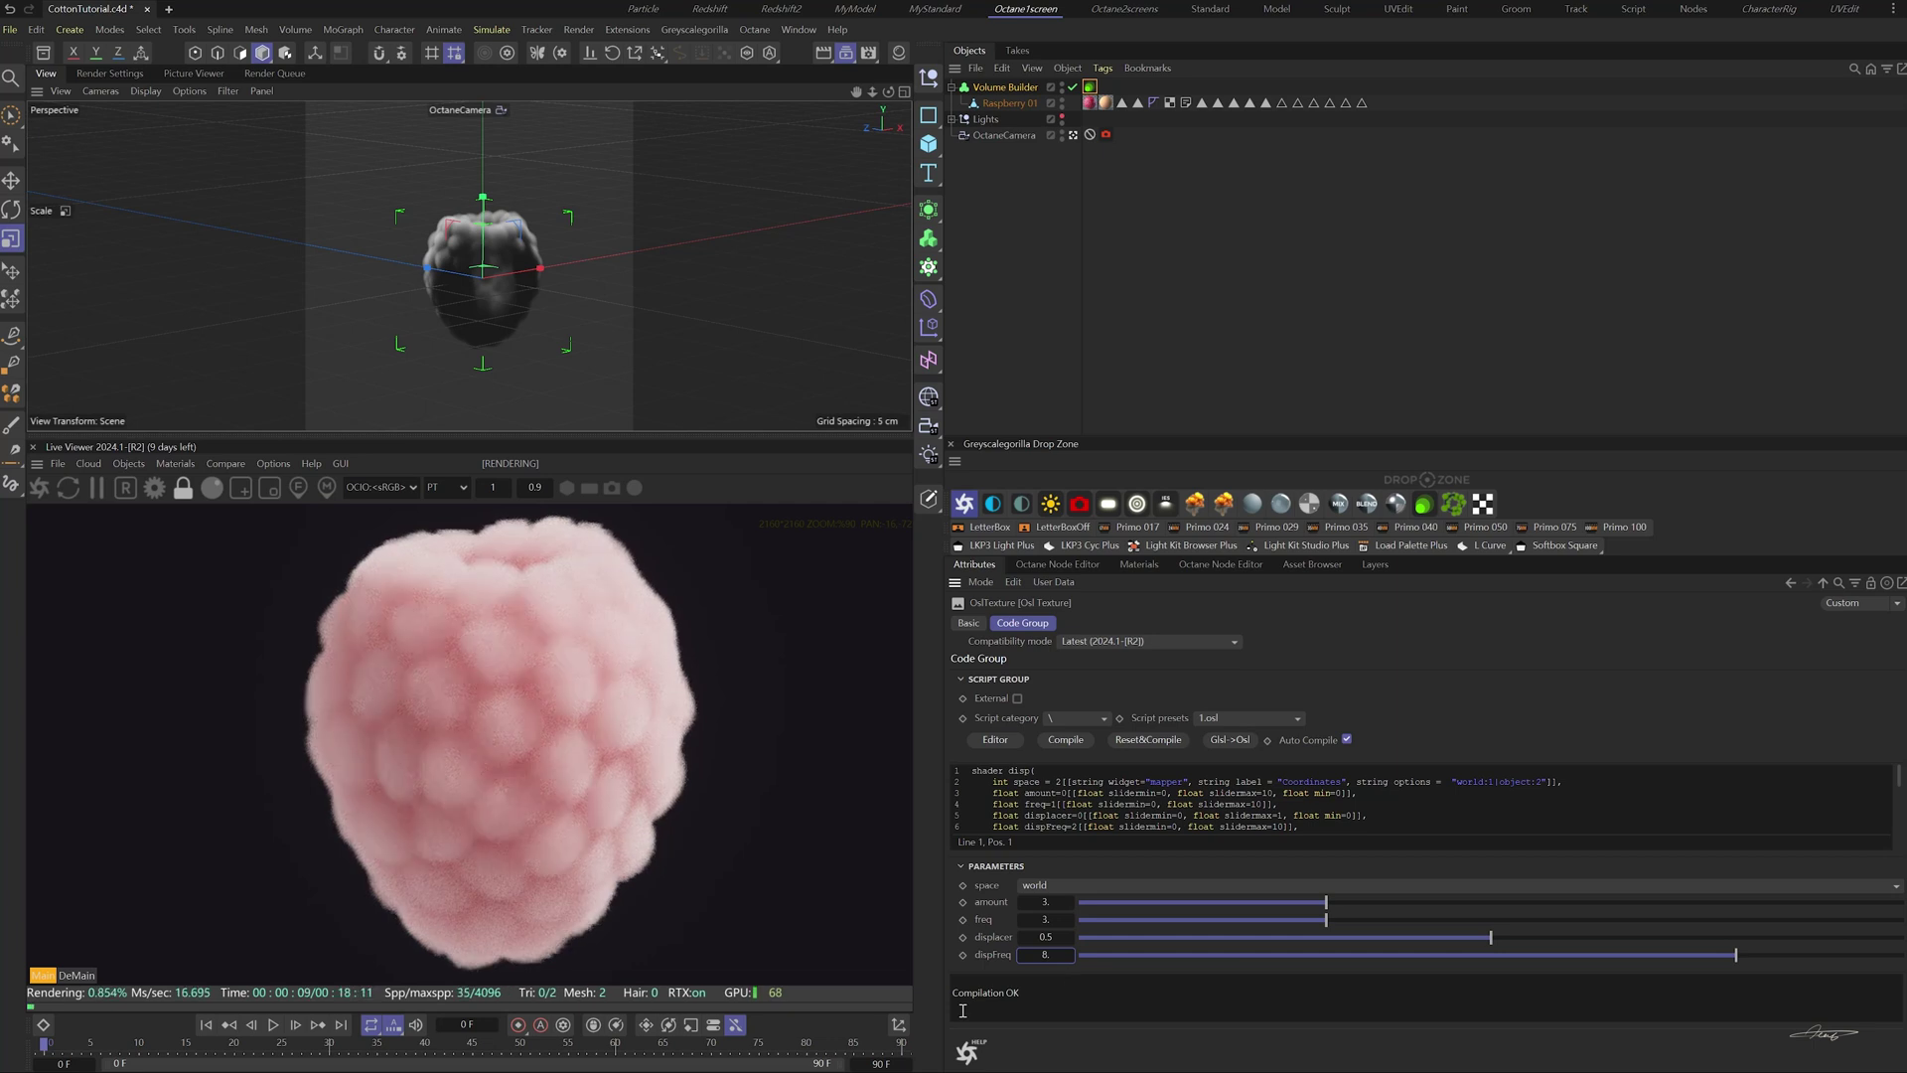
- Scale the raspberry mesh up further so it fills more of the camera frame
click(1012, 106)
drag(596, 287, 1028, 440)
scroll(544, 747, down, 2)
scroll(544, 747, down, 2)
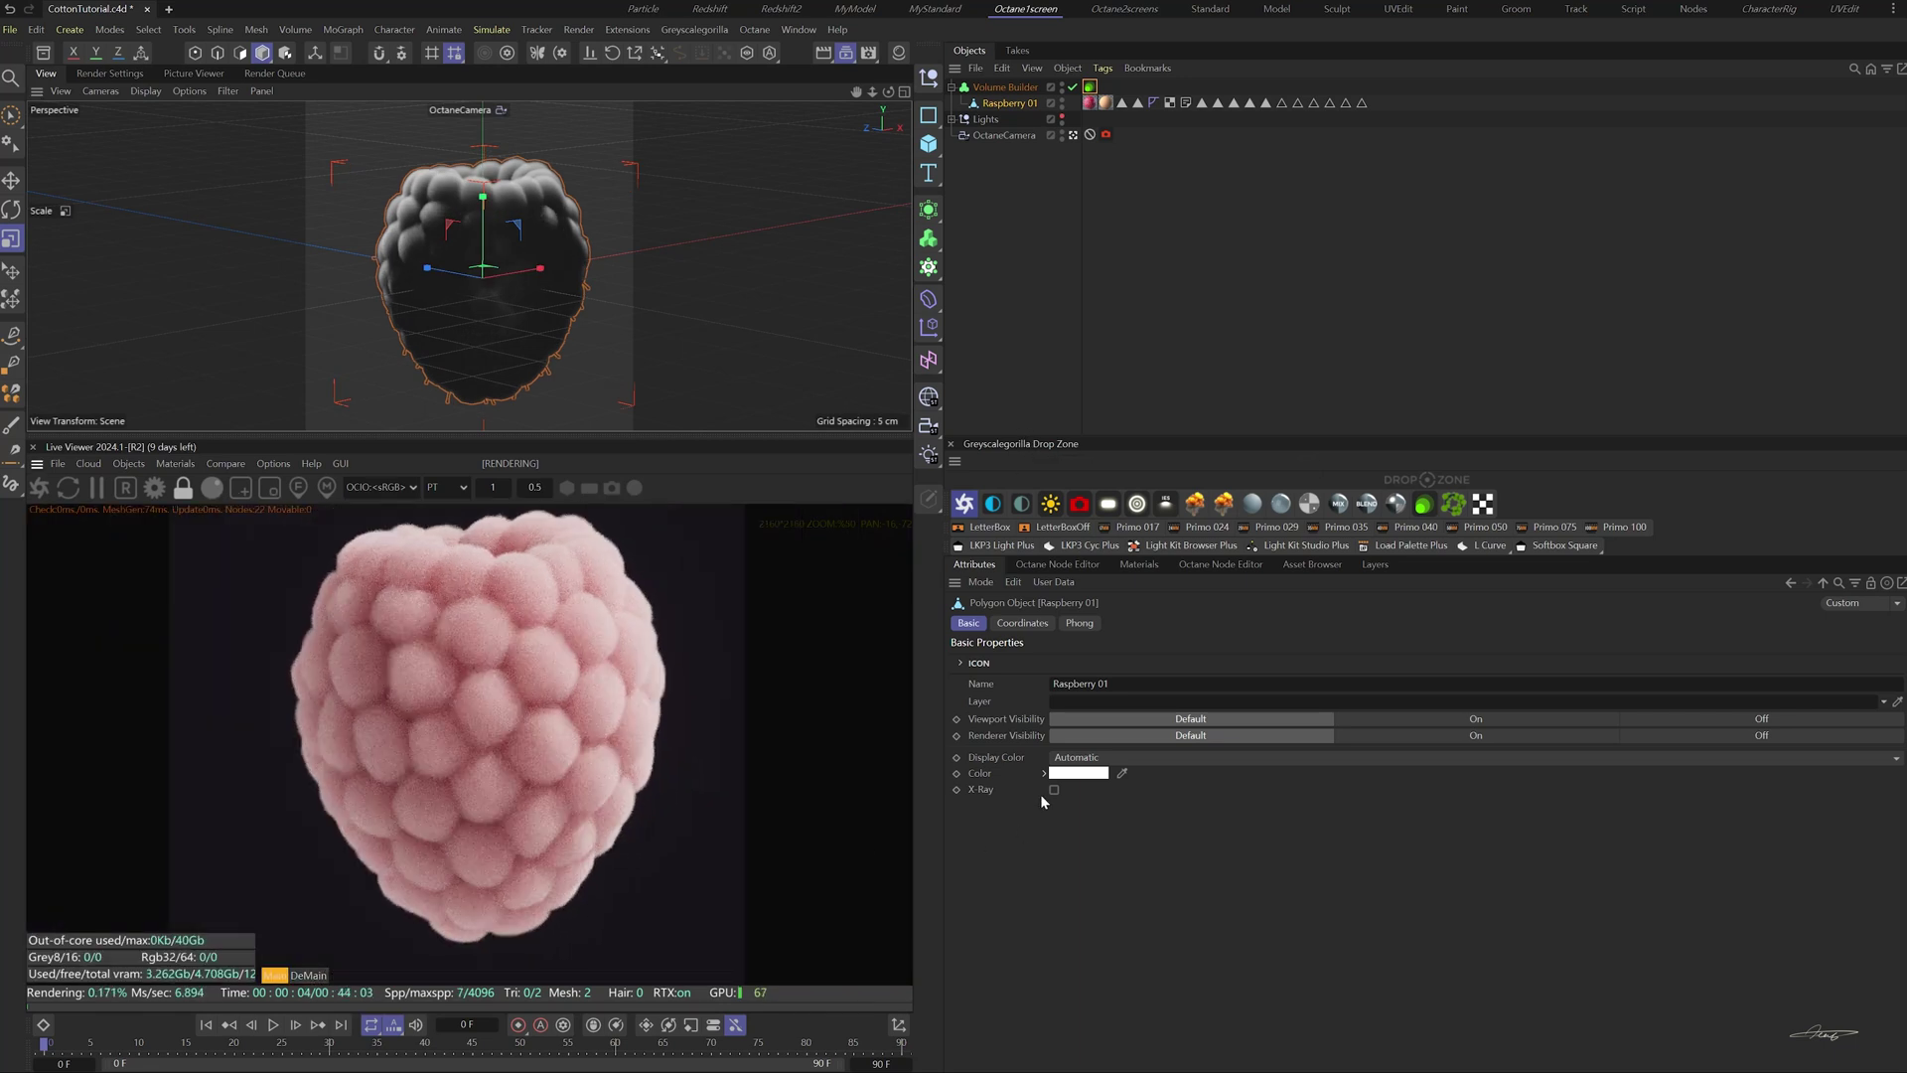
- Add a hair object to the Raspberry 01 mesh and set its guide length to 2 cm
click(492, 30)
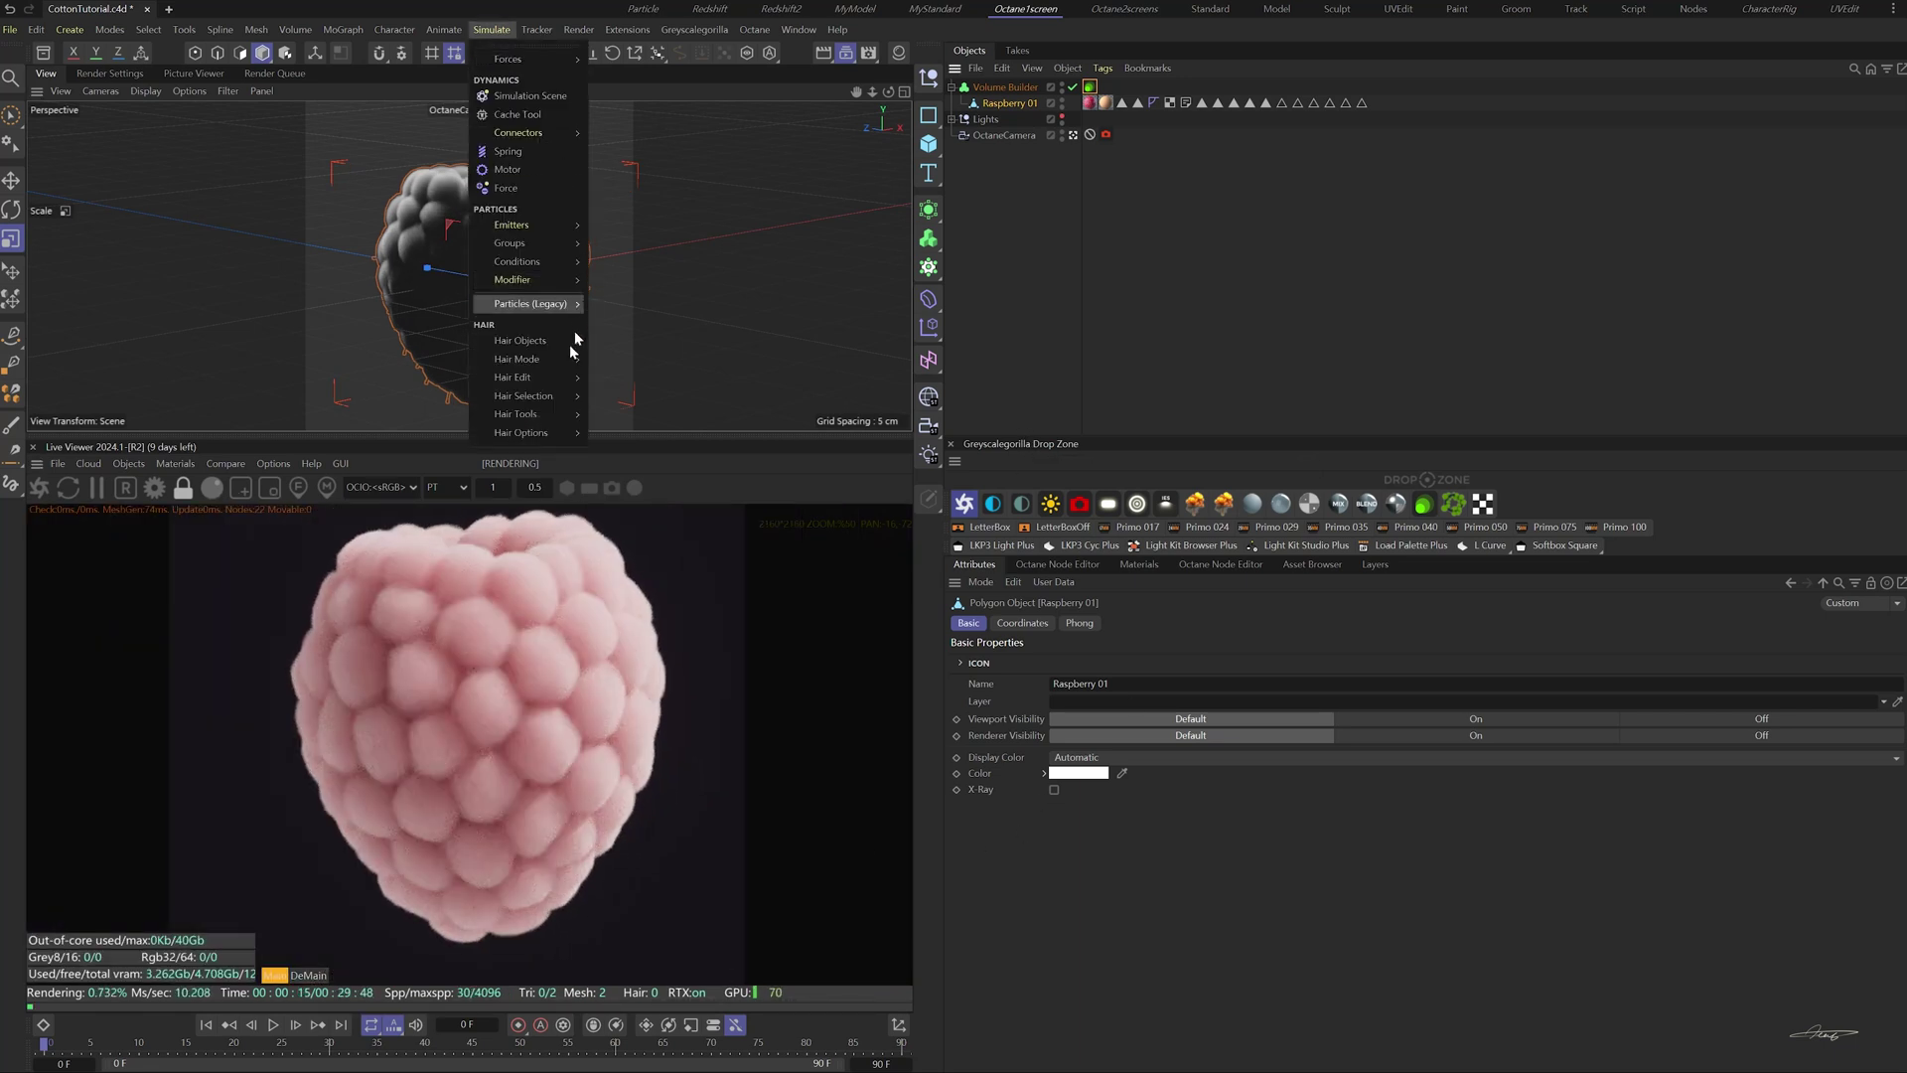
click(621, 343)
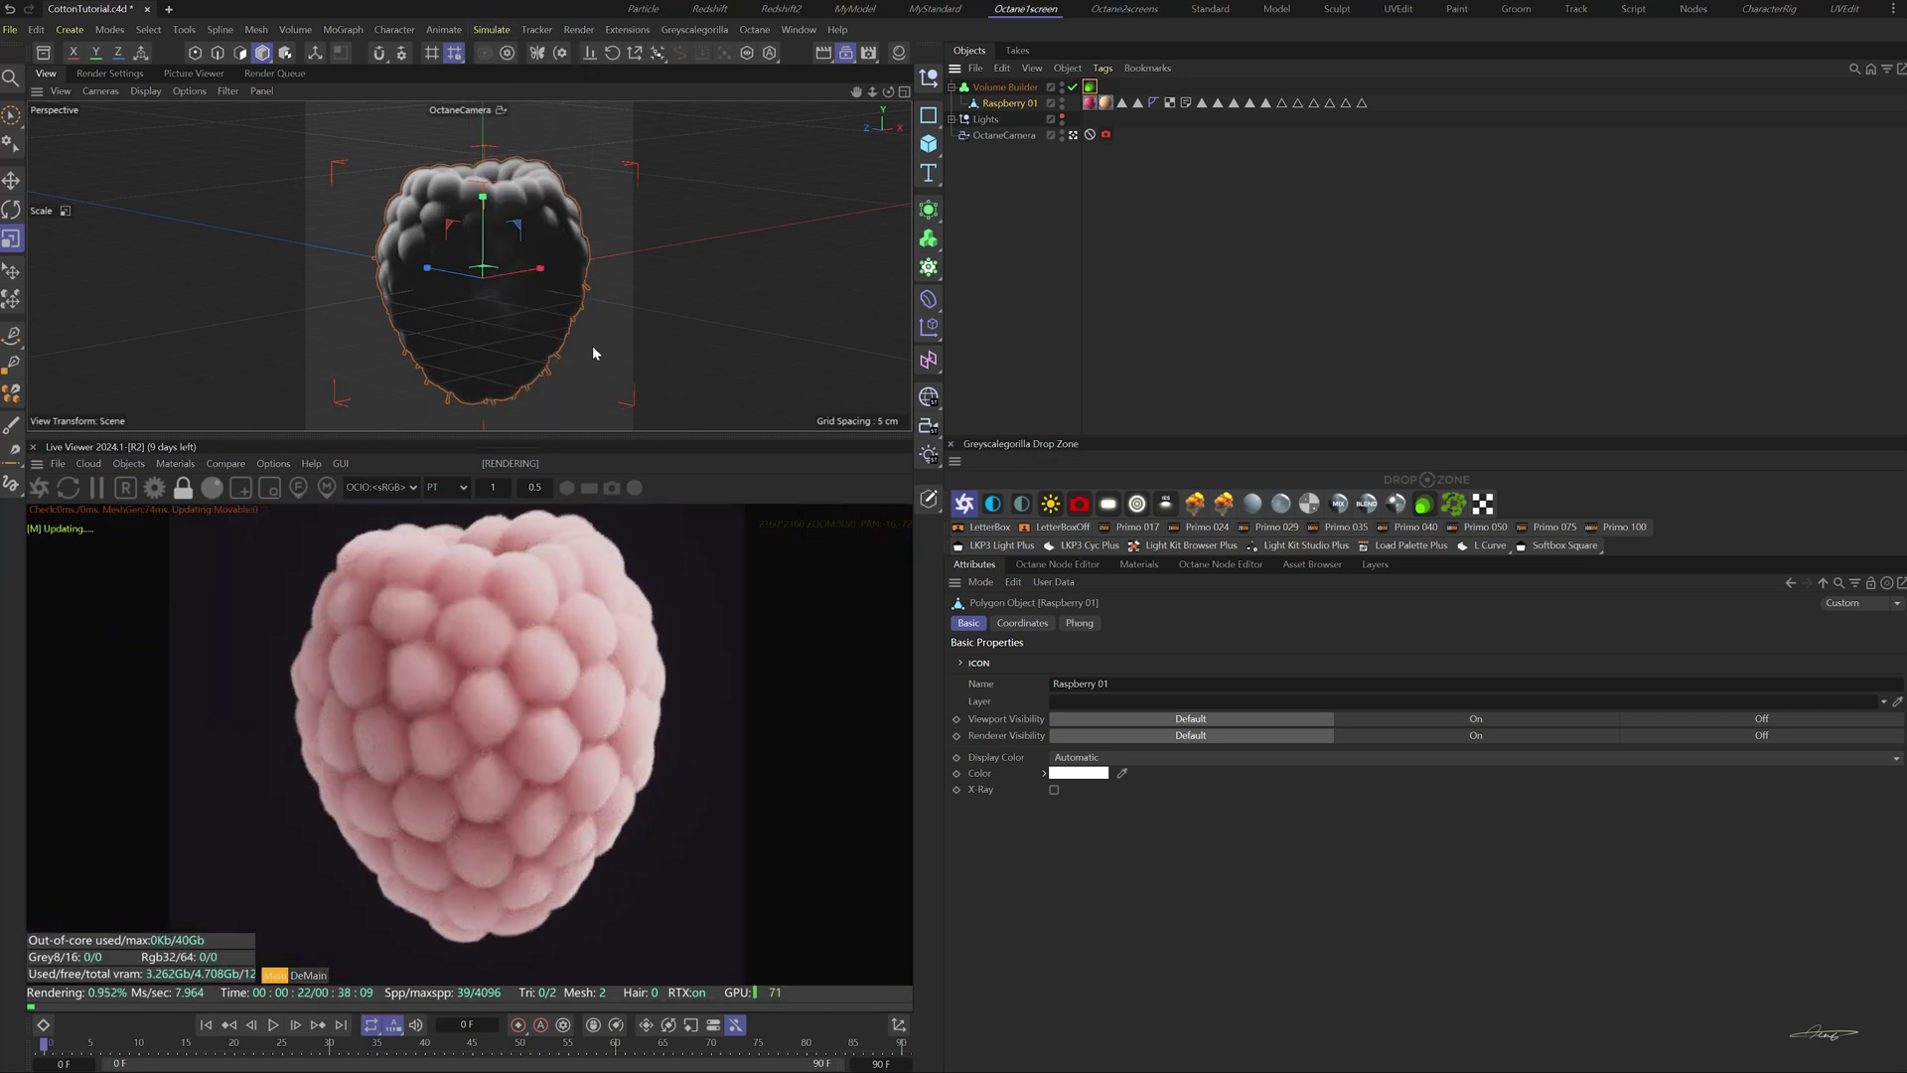
click(1089, 625)
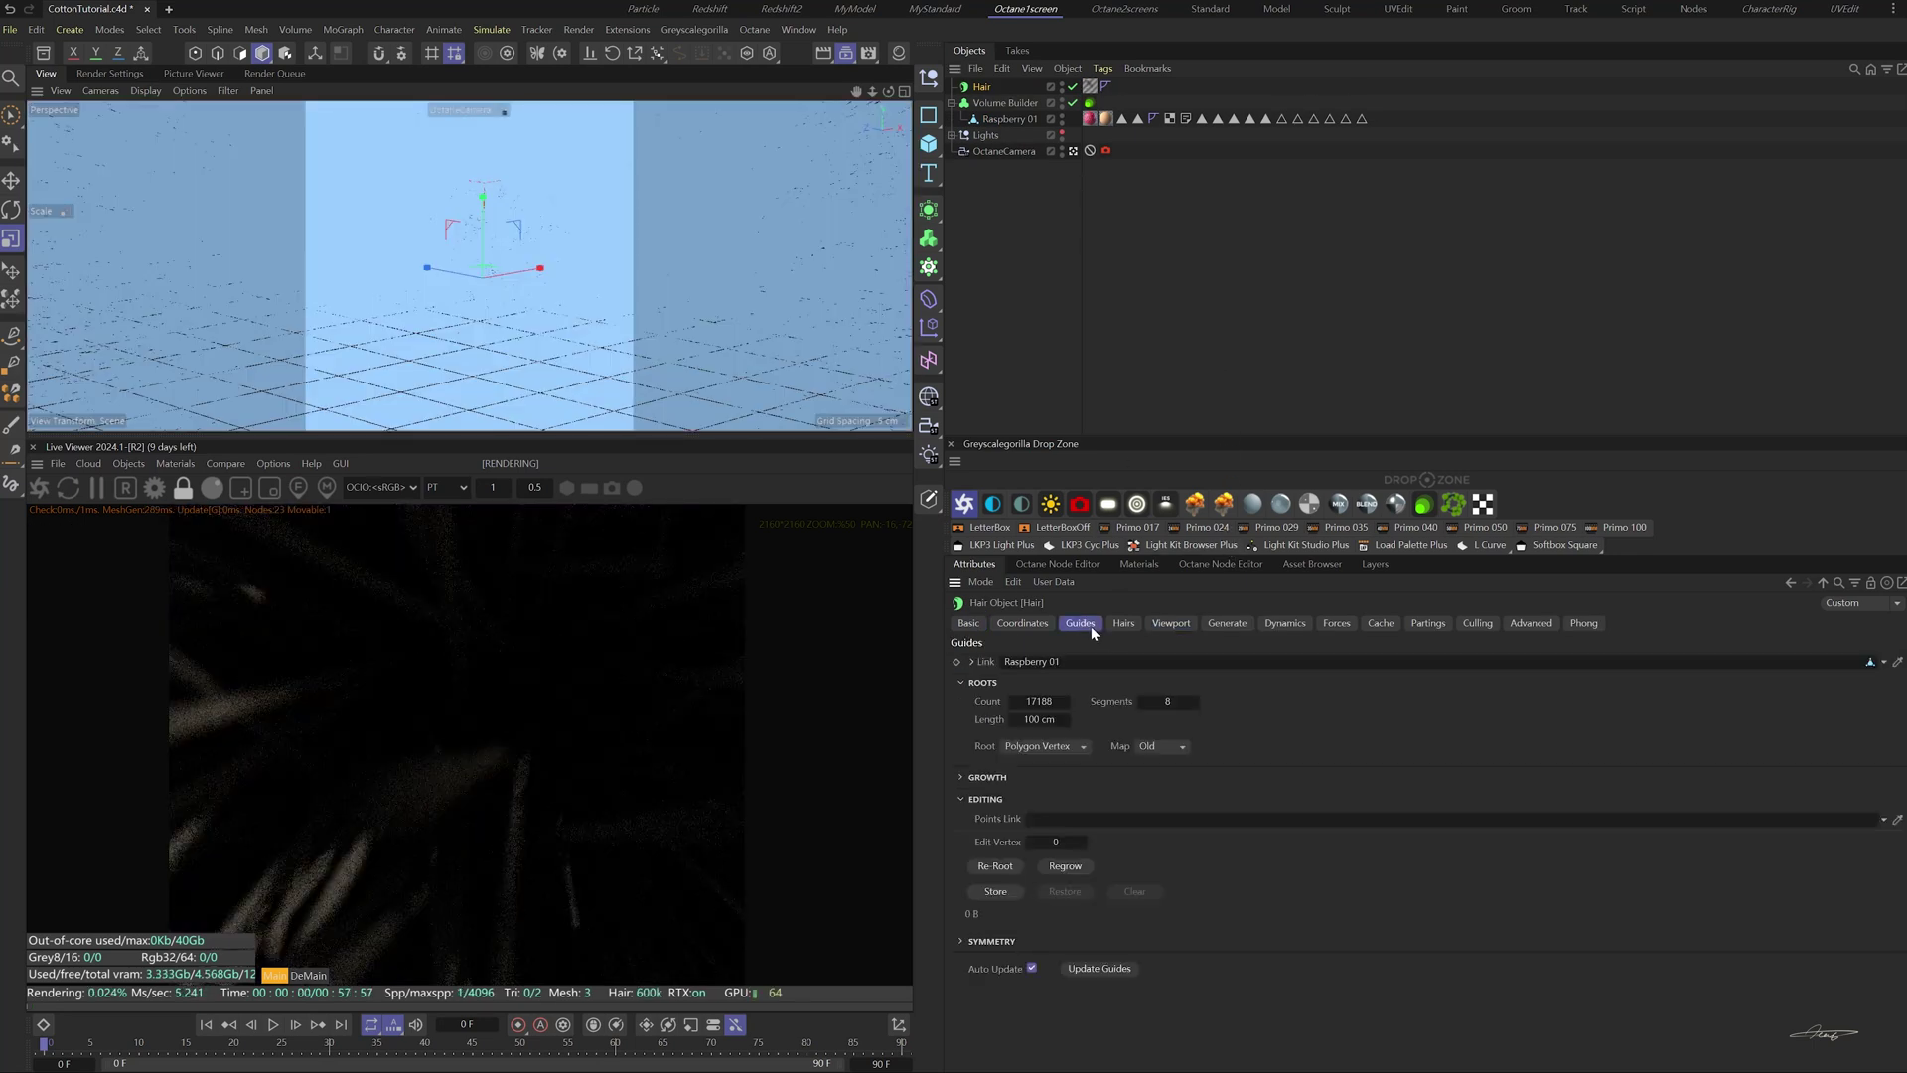
double_click(1029, 720)
text(2)
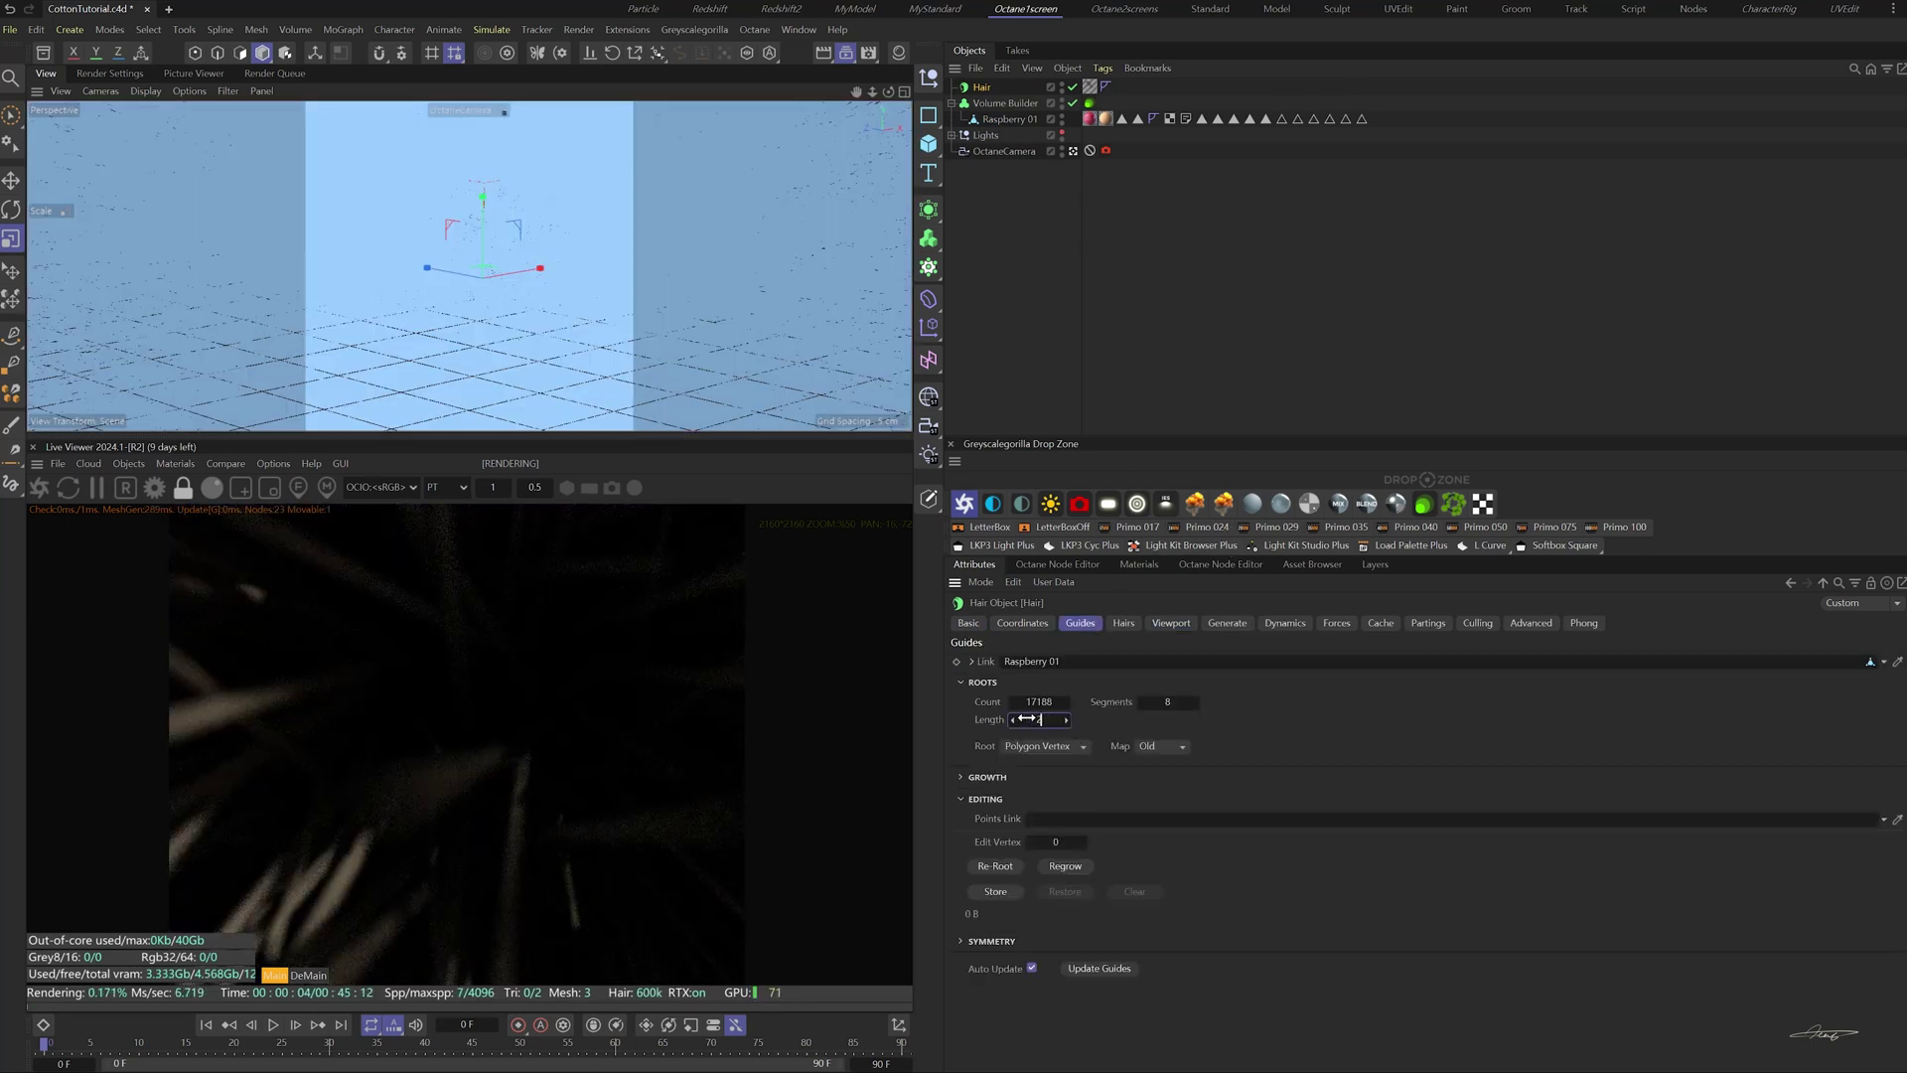
key(Return)
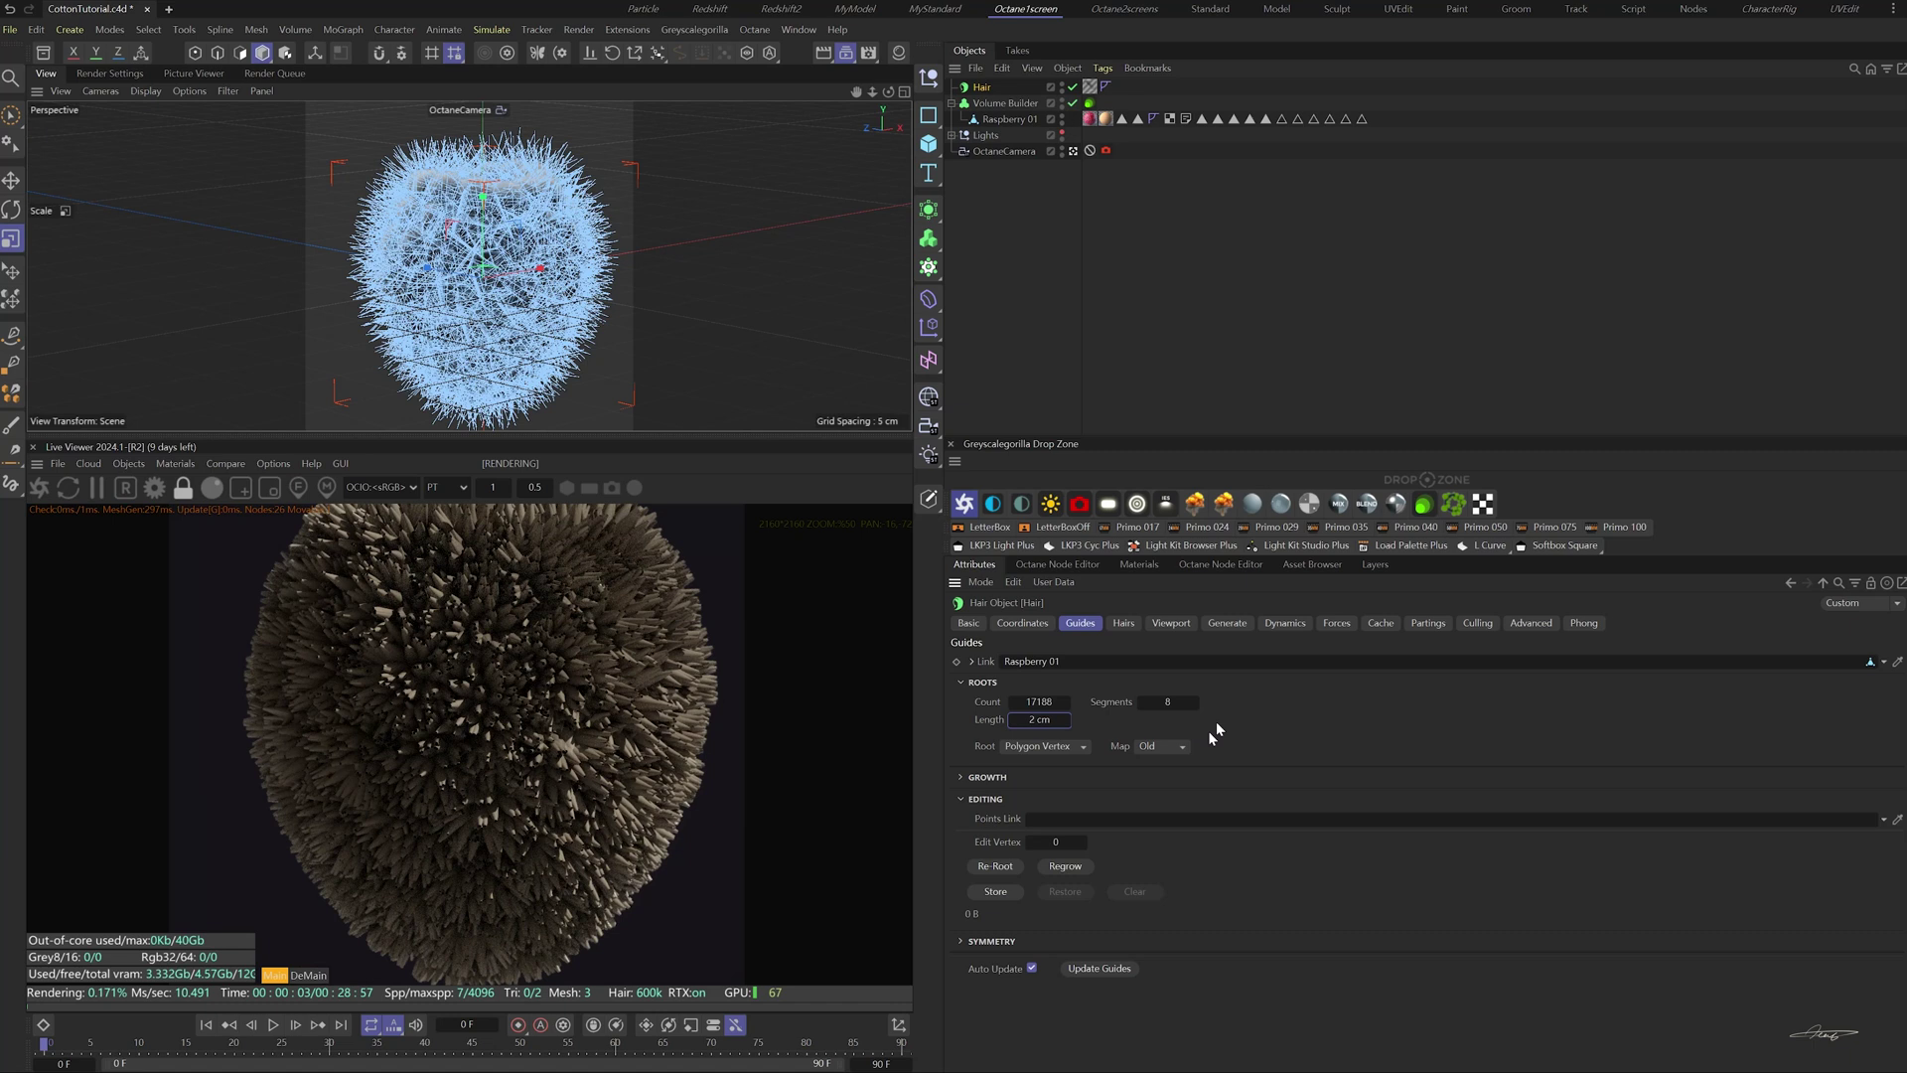
- Set the hair material's thickness to 0.005 cm at both the root and the tip
click(1090, 87)
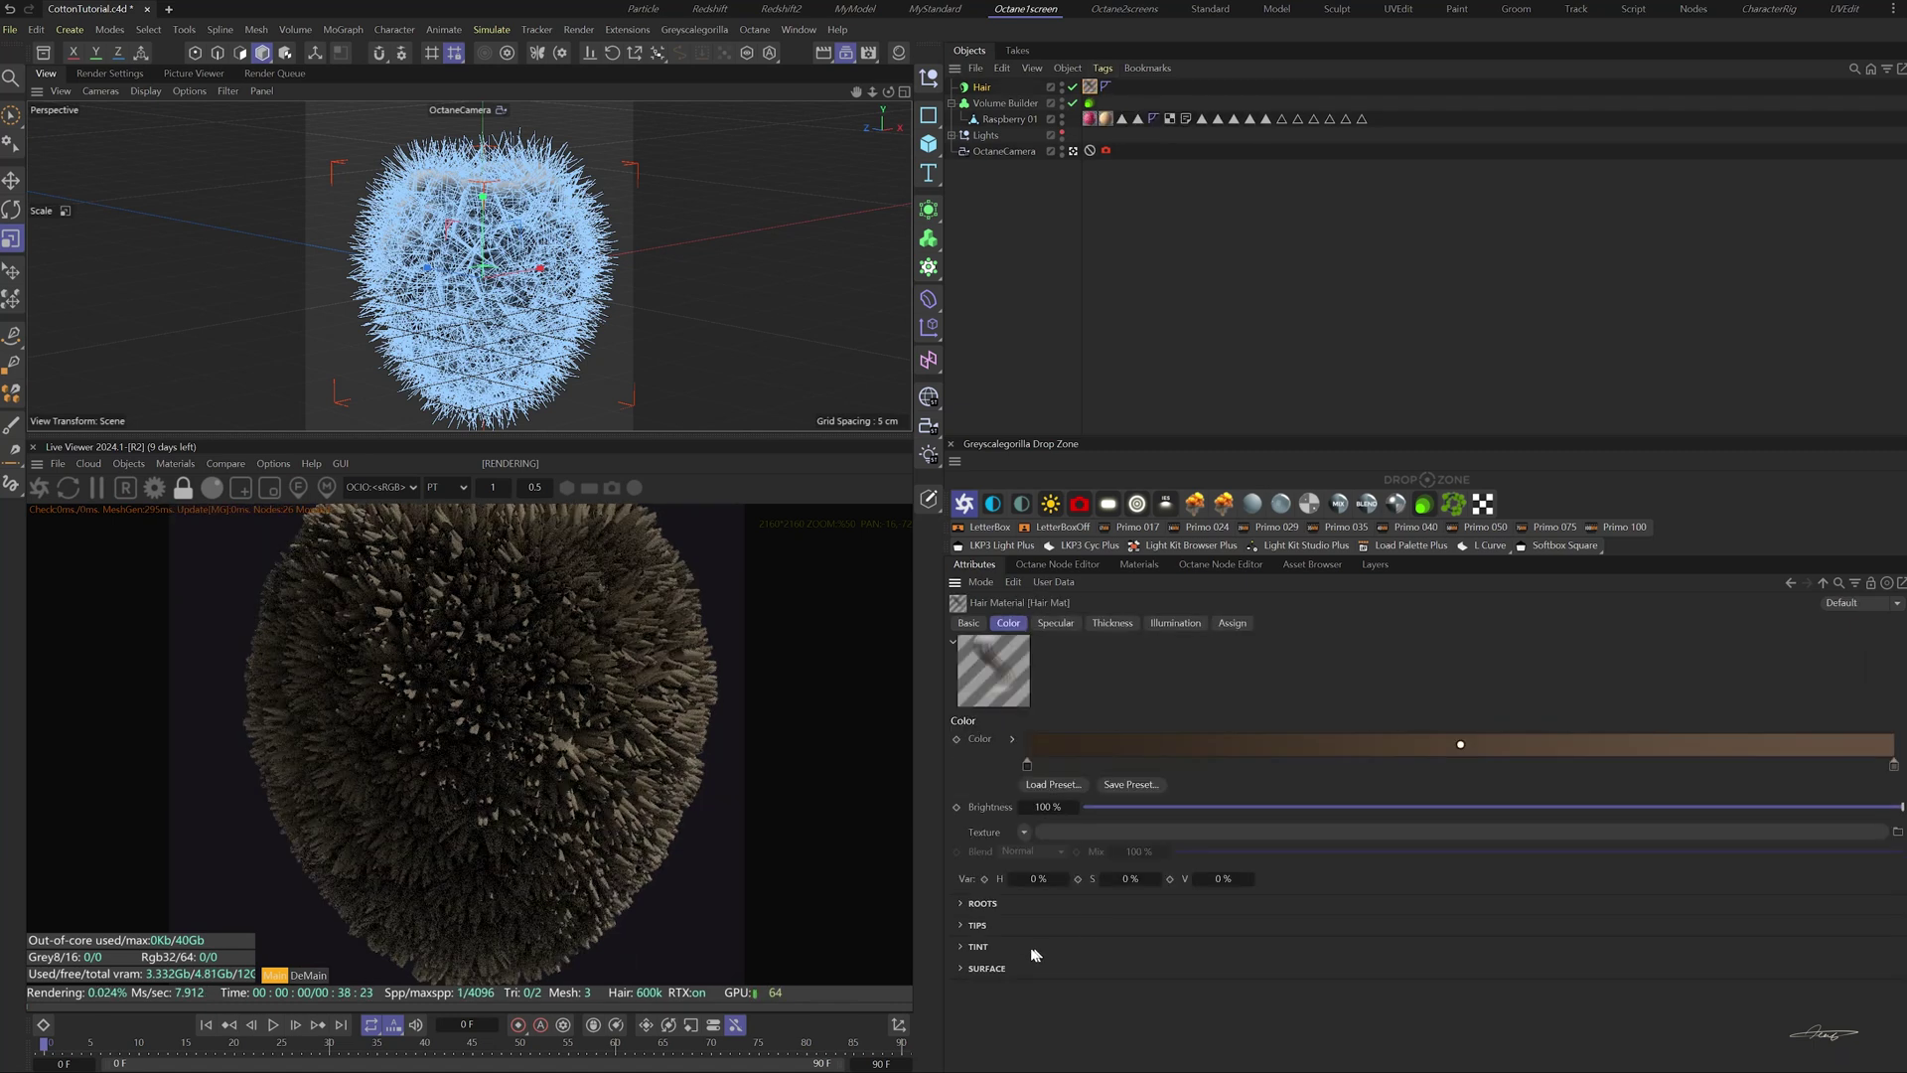
click(1112, 623)
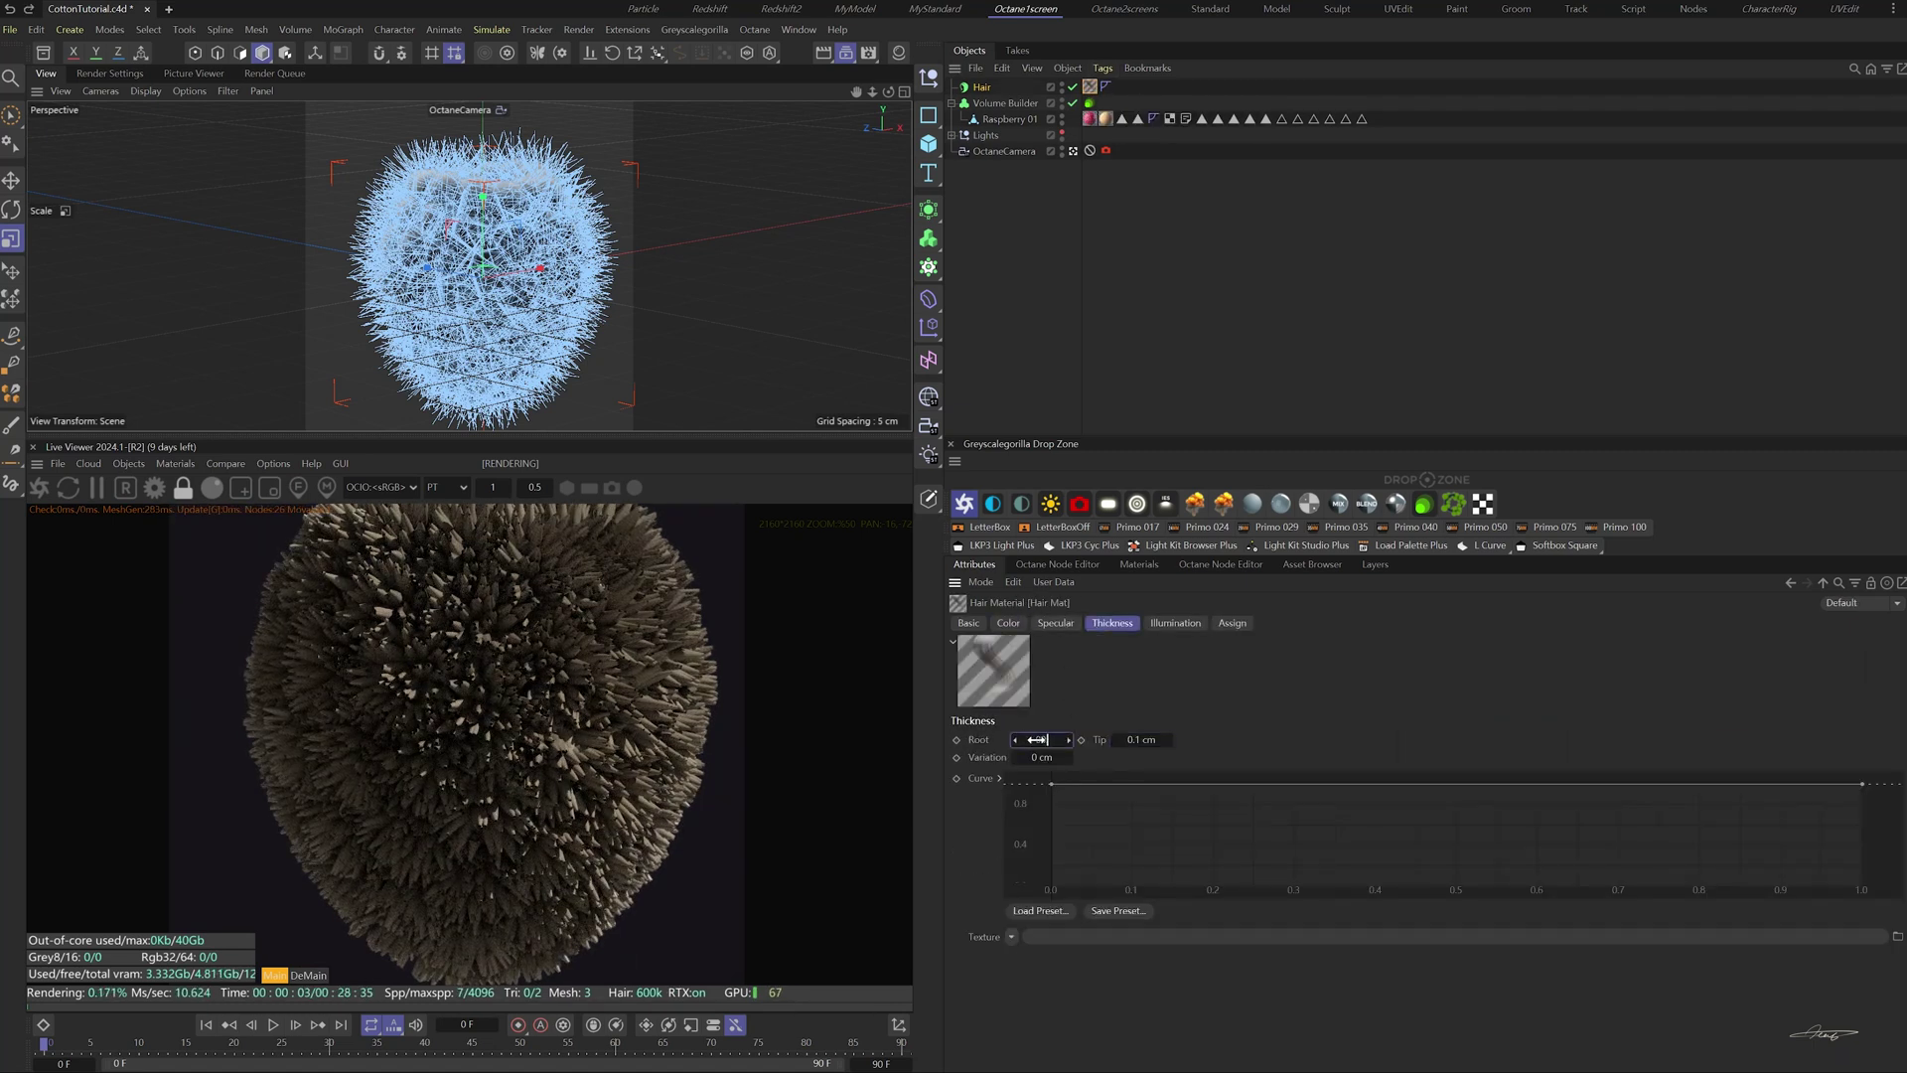
text(5)
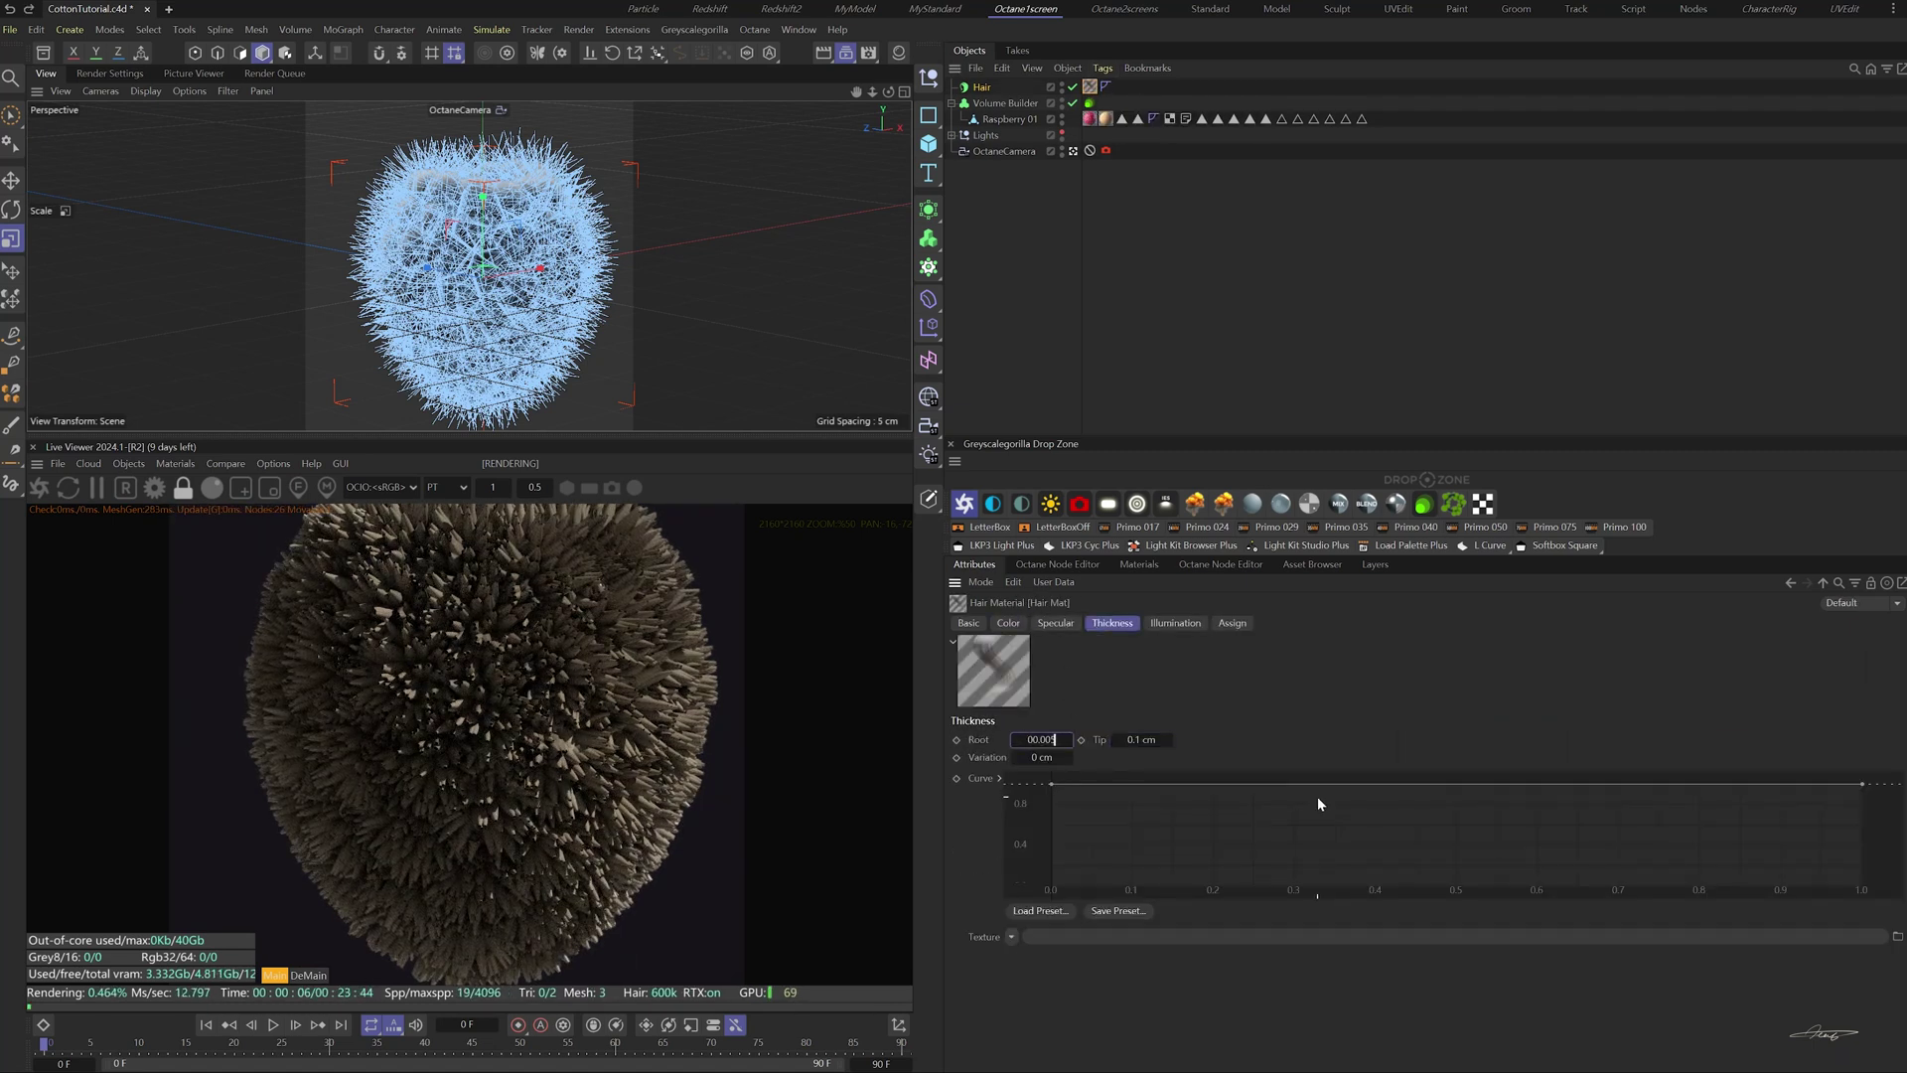
key(Return)
click(1144, 736)
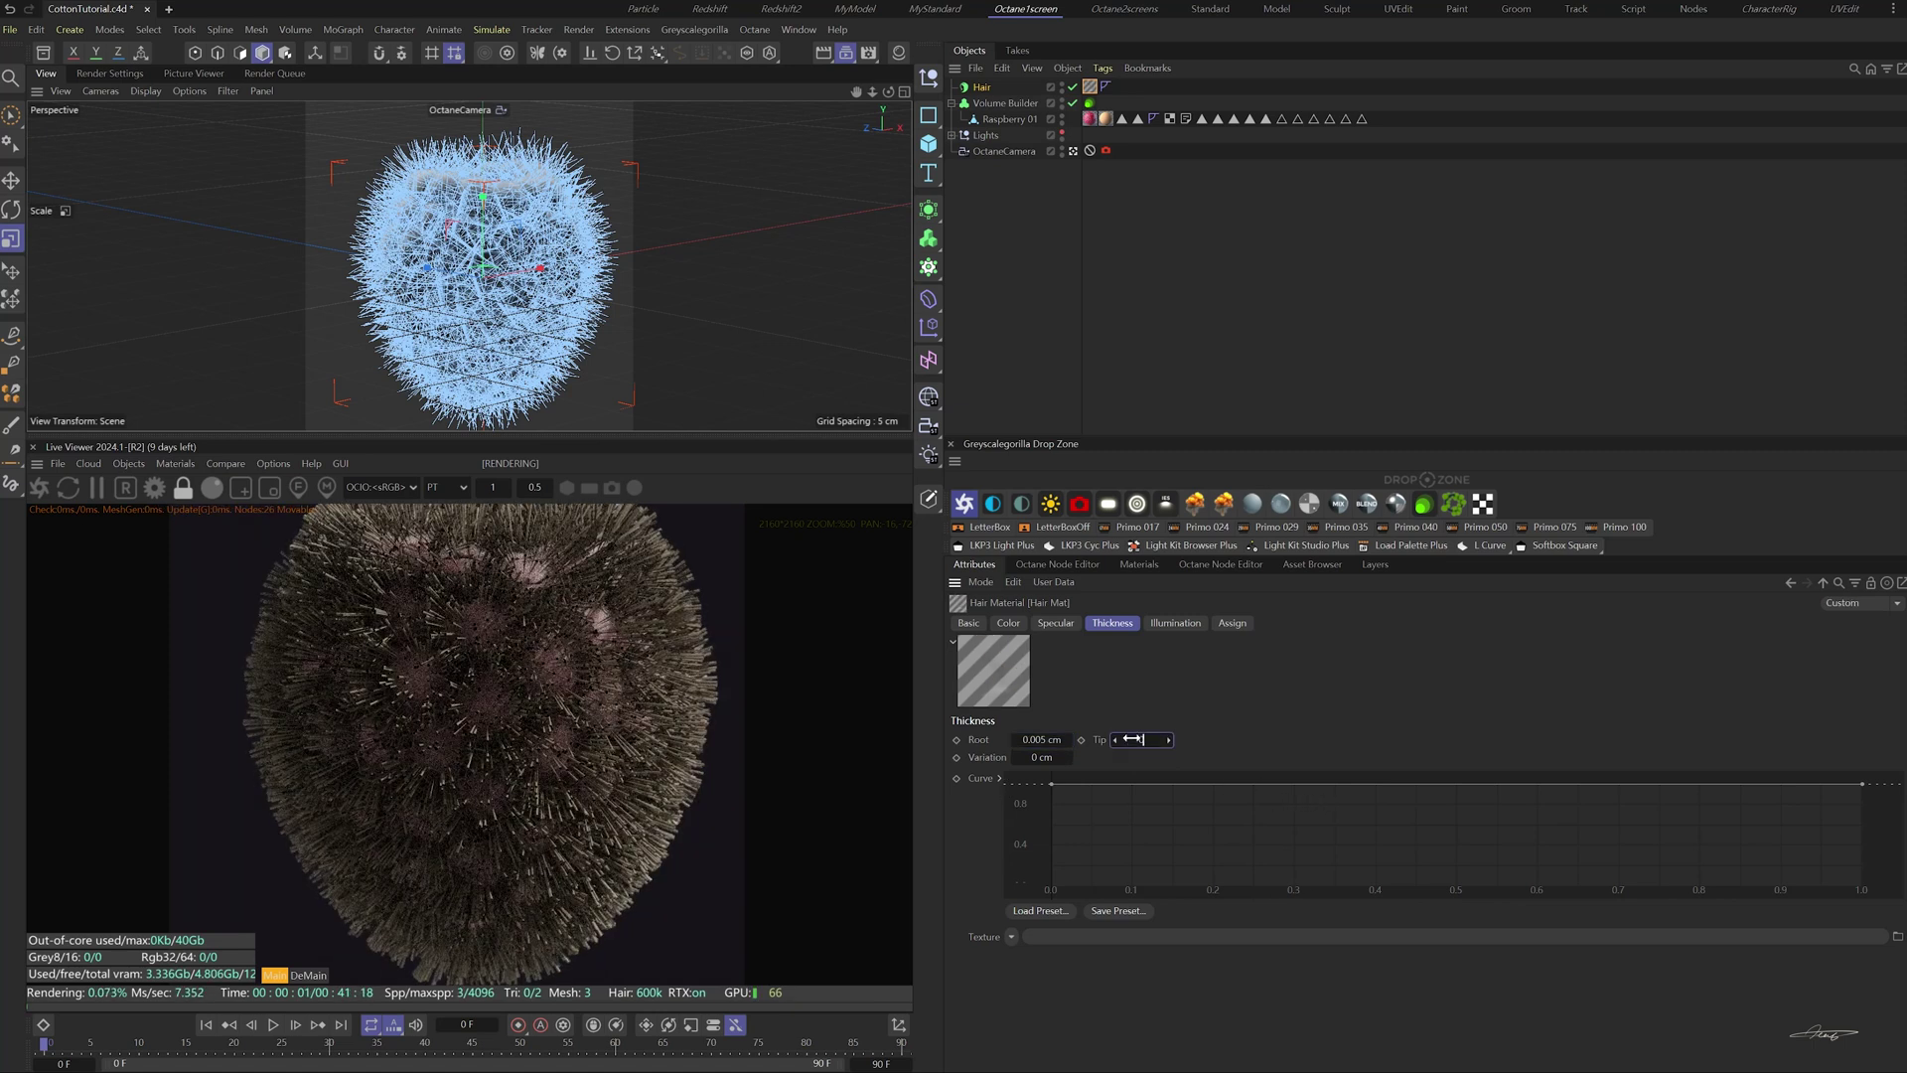
text(0.0005)
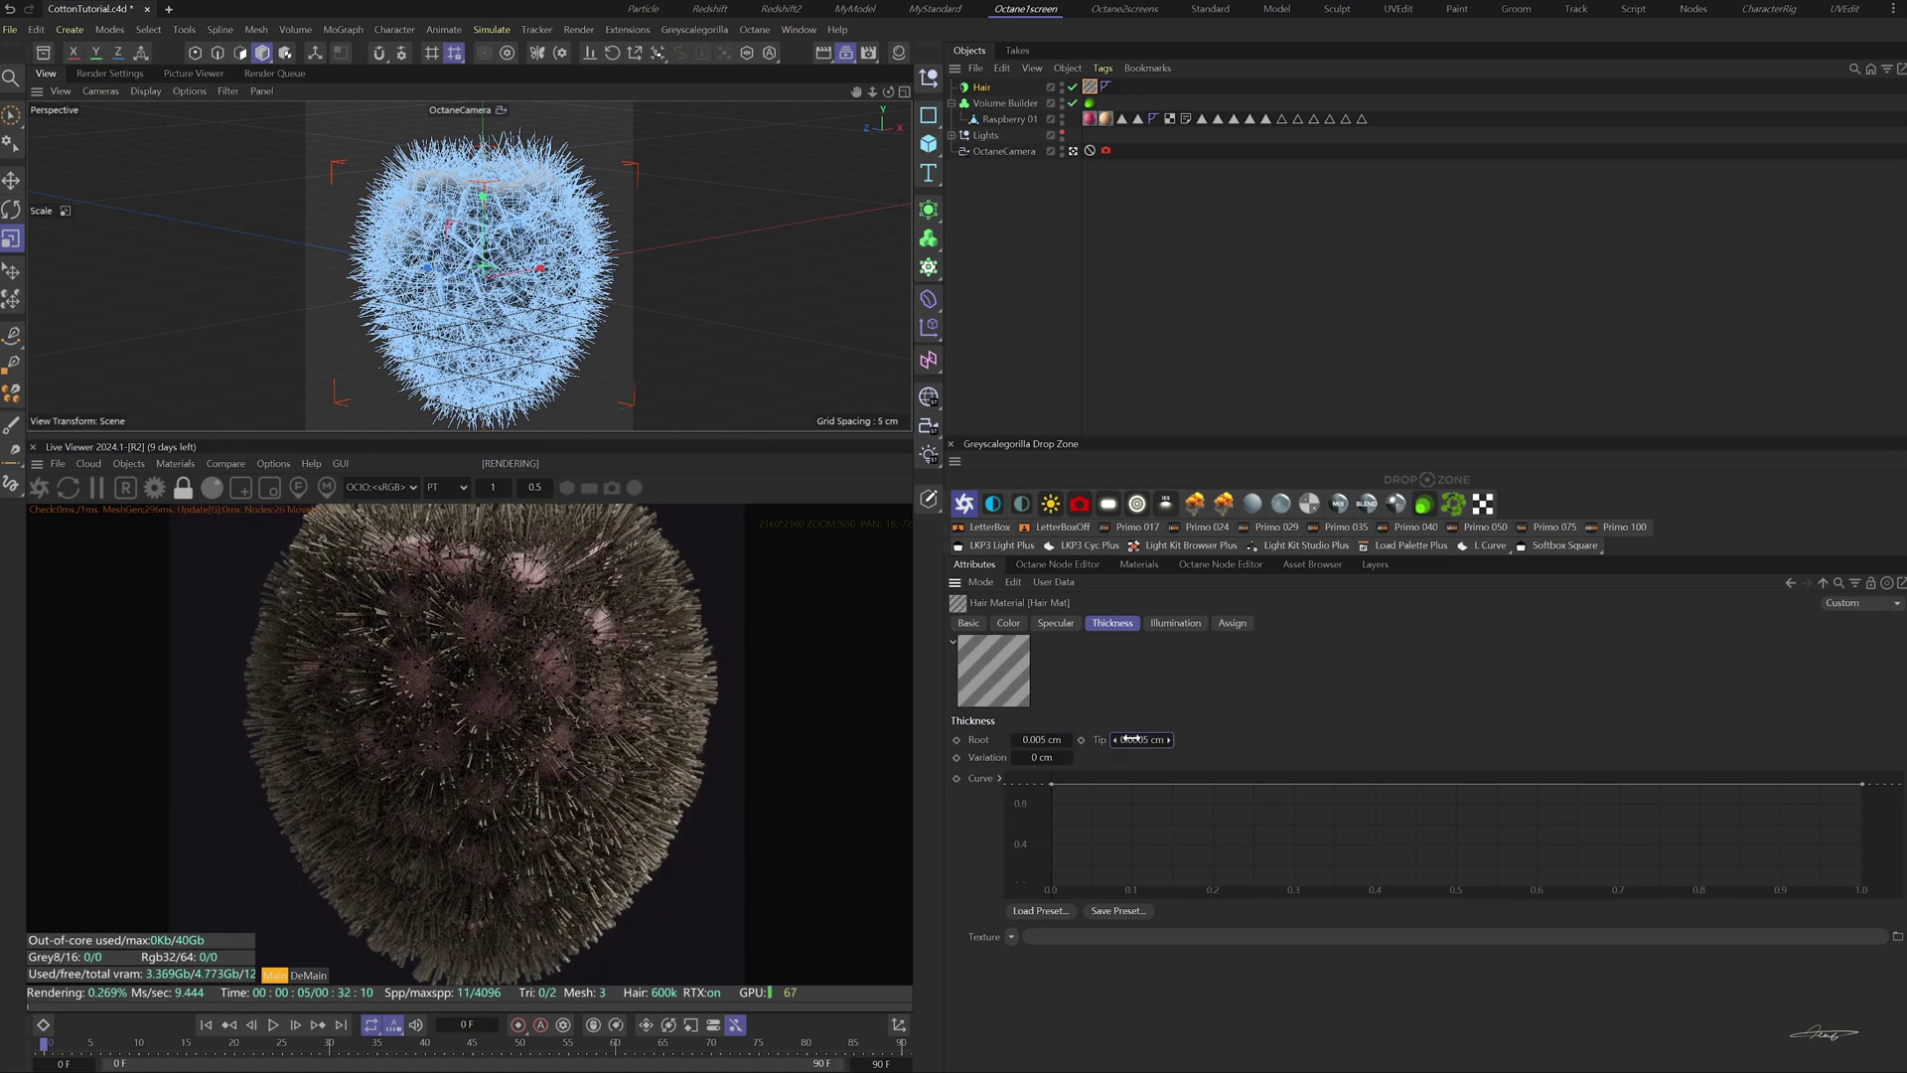
- Enable Kink on the hair material, set it to 4000 % and increase its variation
click(969, 623)
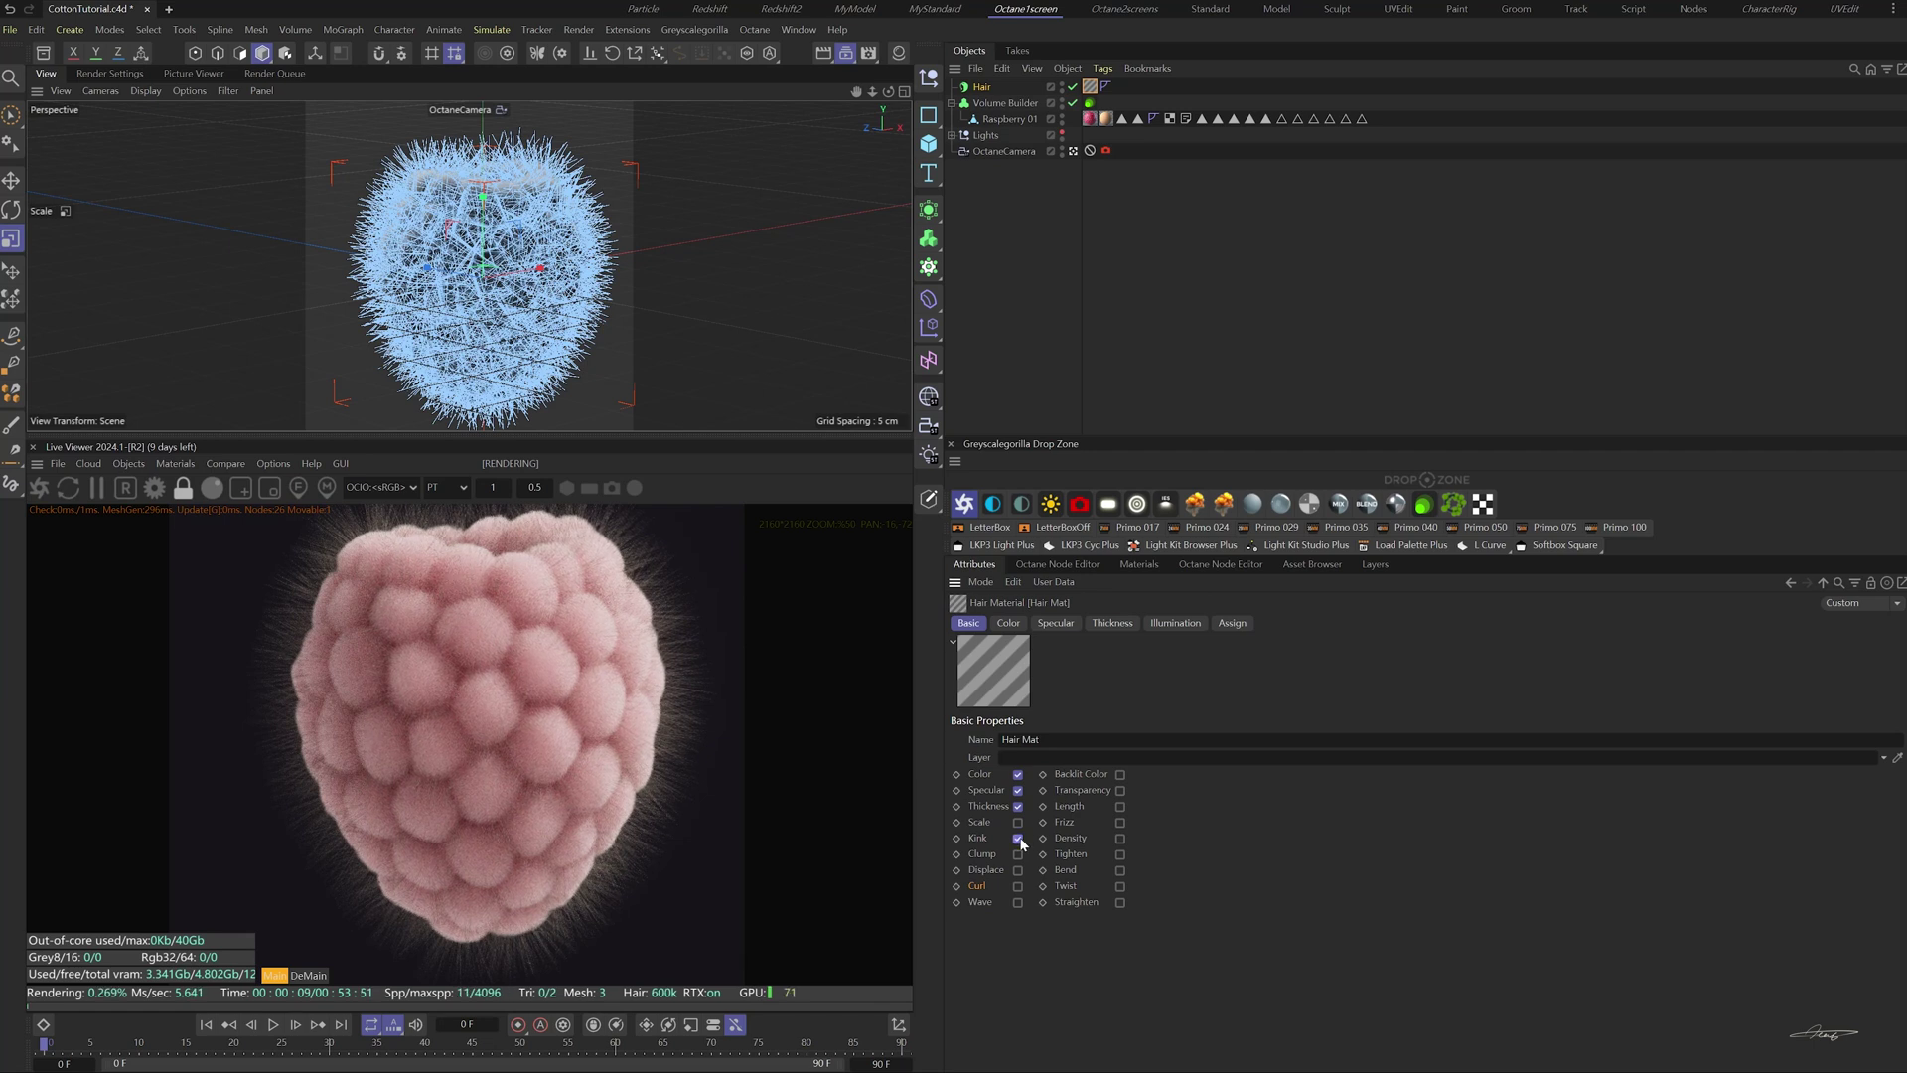
click(1017, 837)
click(1159, 623)
click(1031, 740)
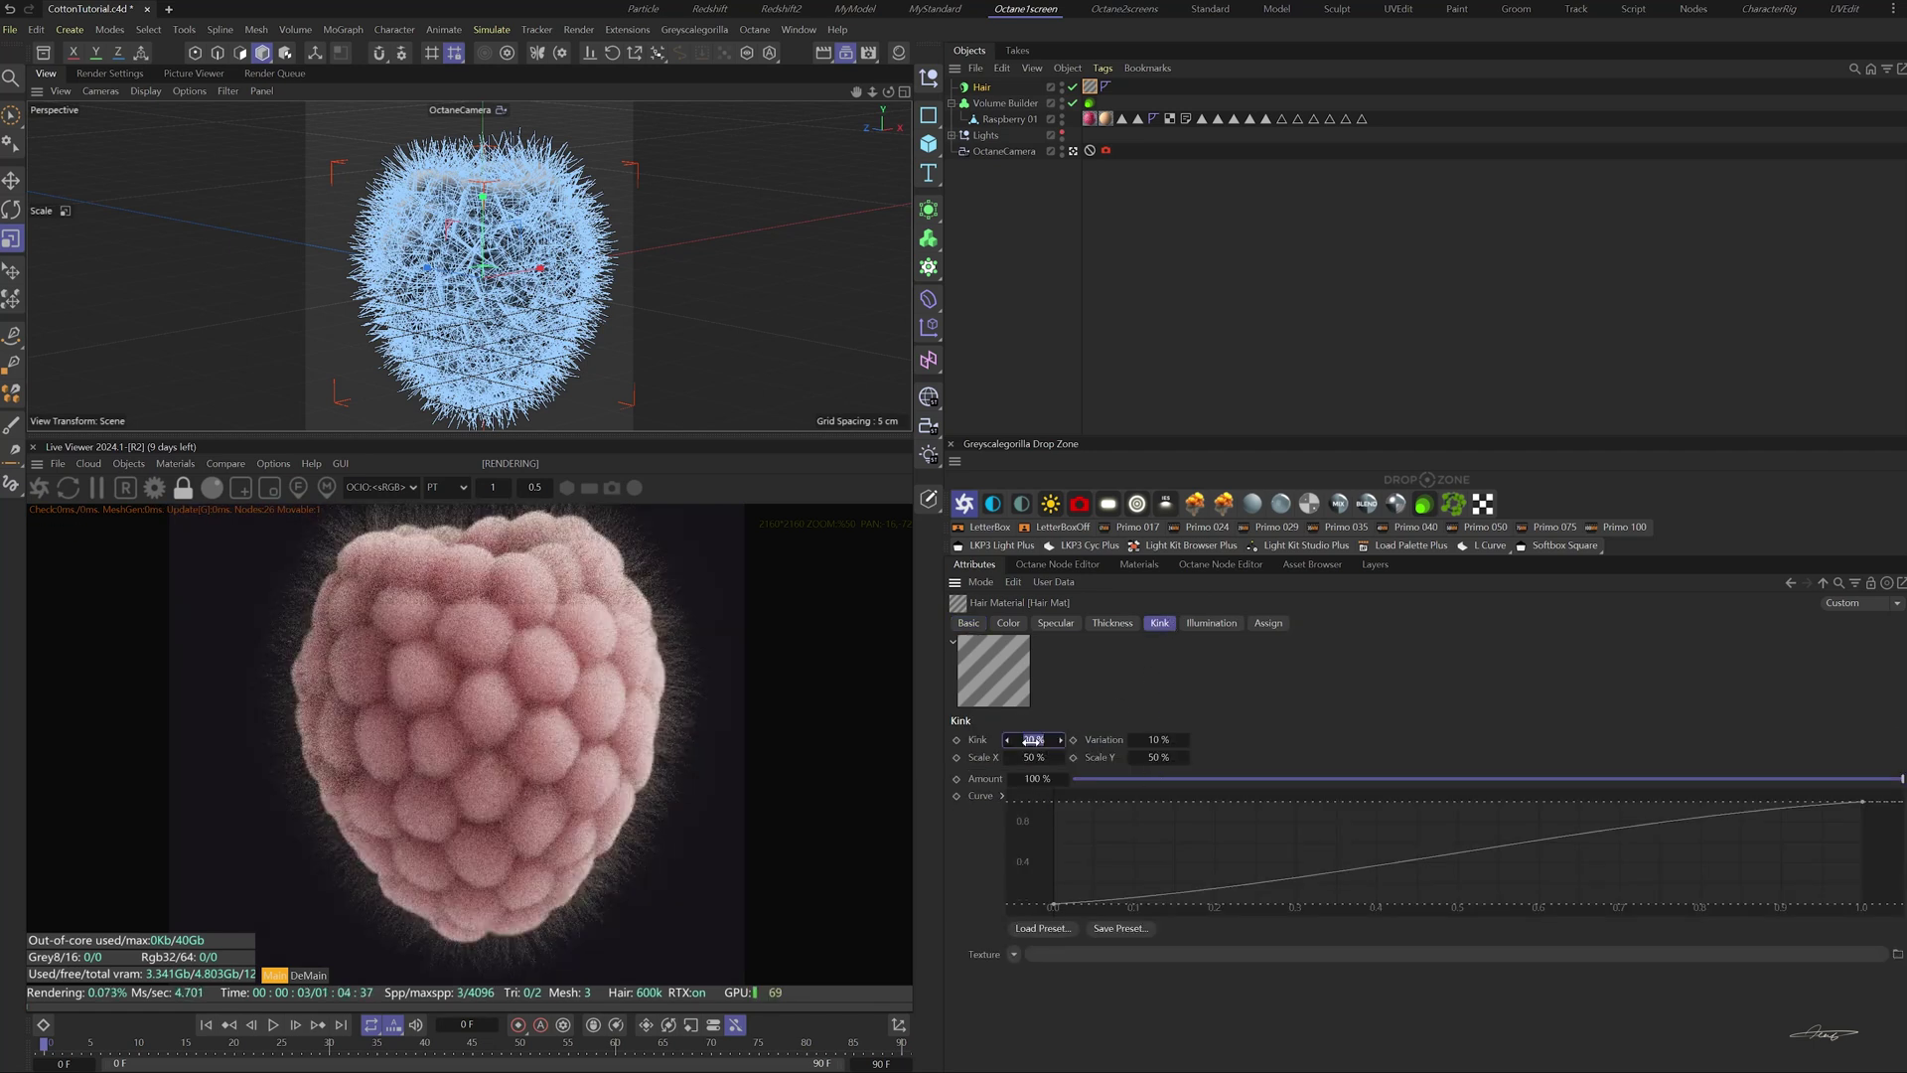
key(Return)
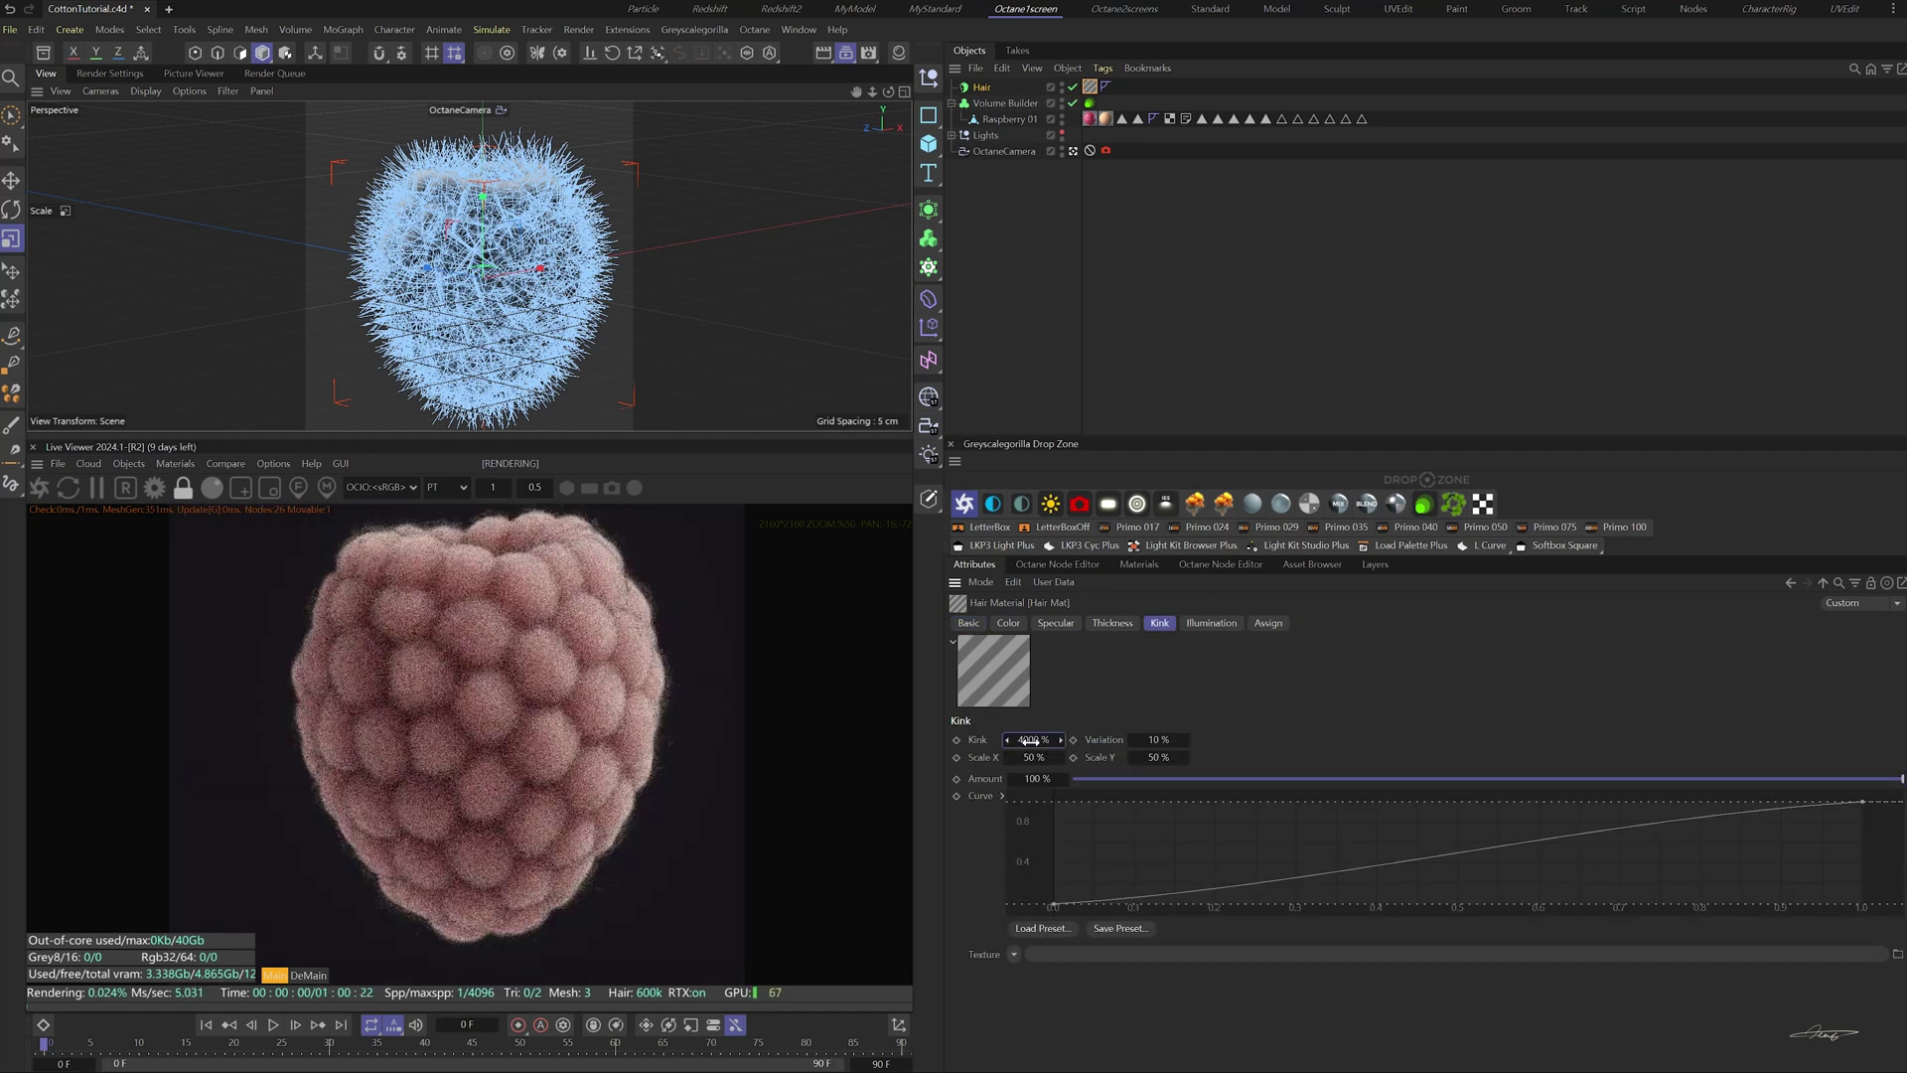
click(1160, 740)
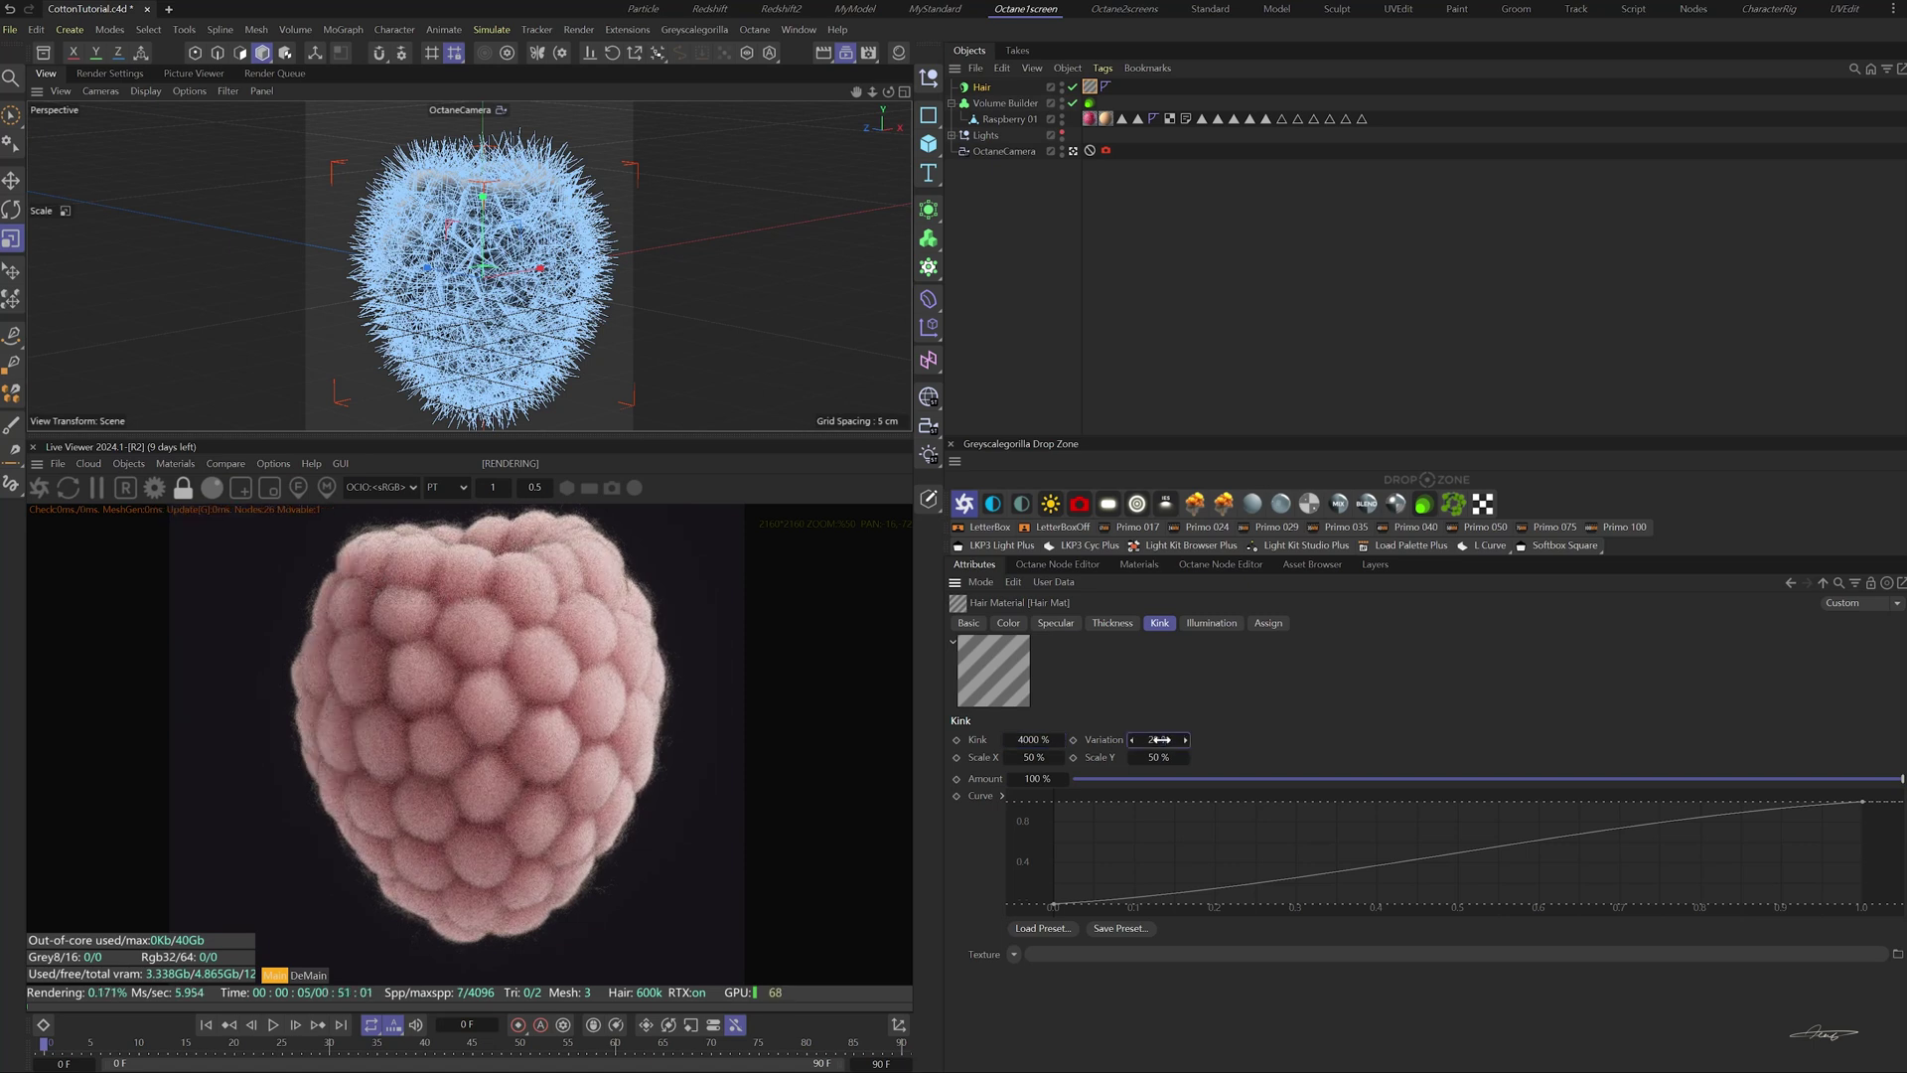
- Create an Octane universal material and assign it to the hair object
click(1139, 564)
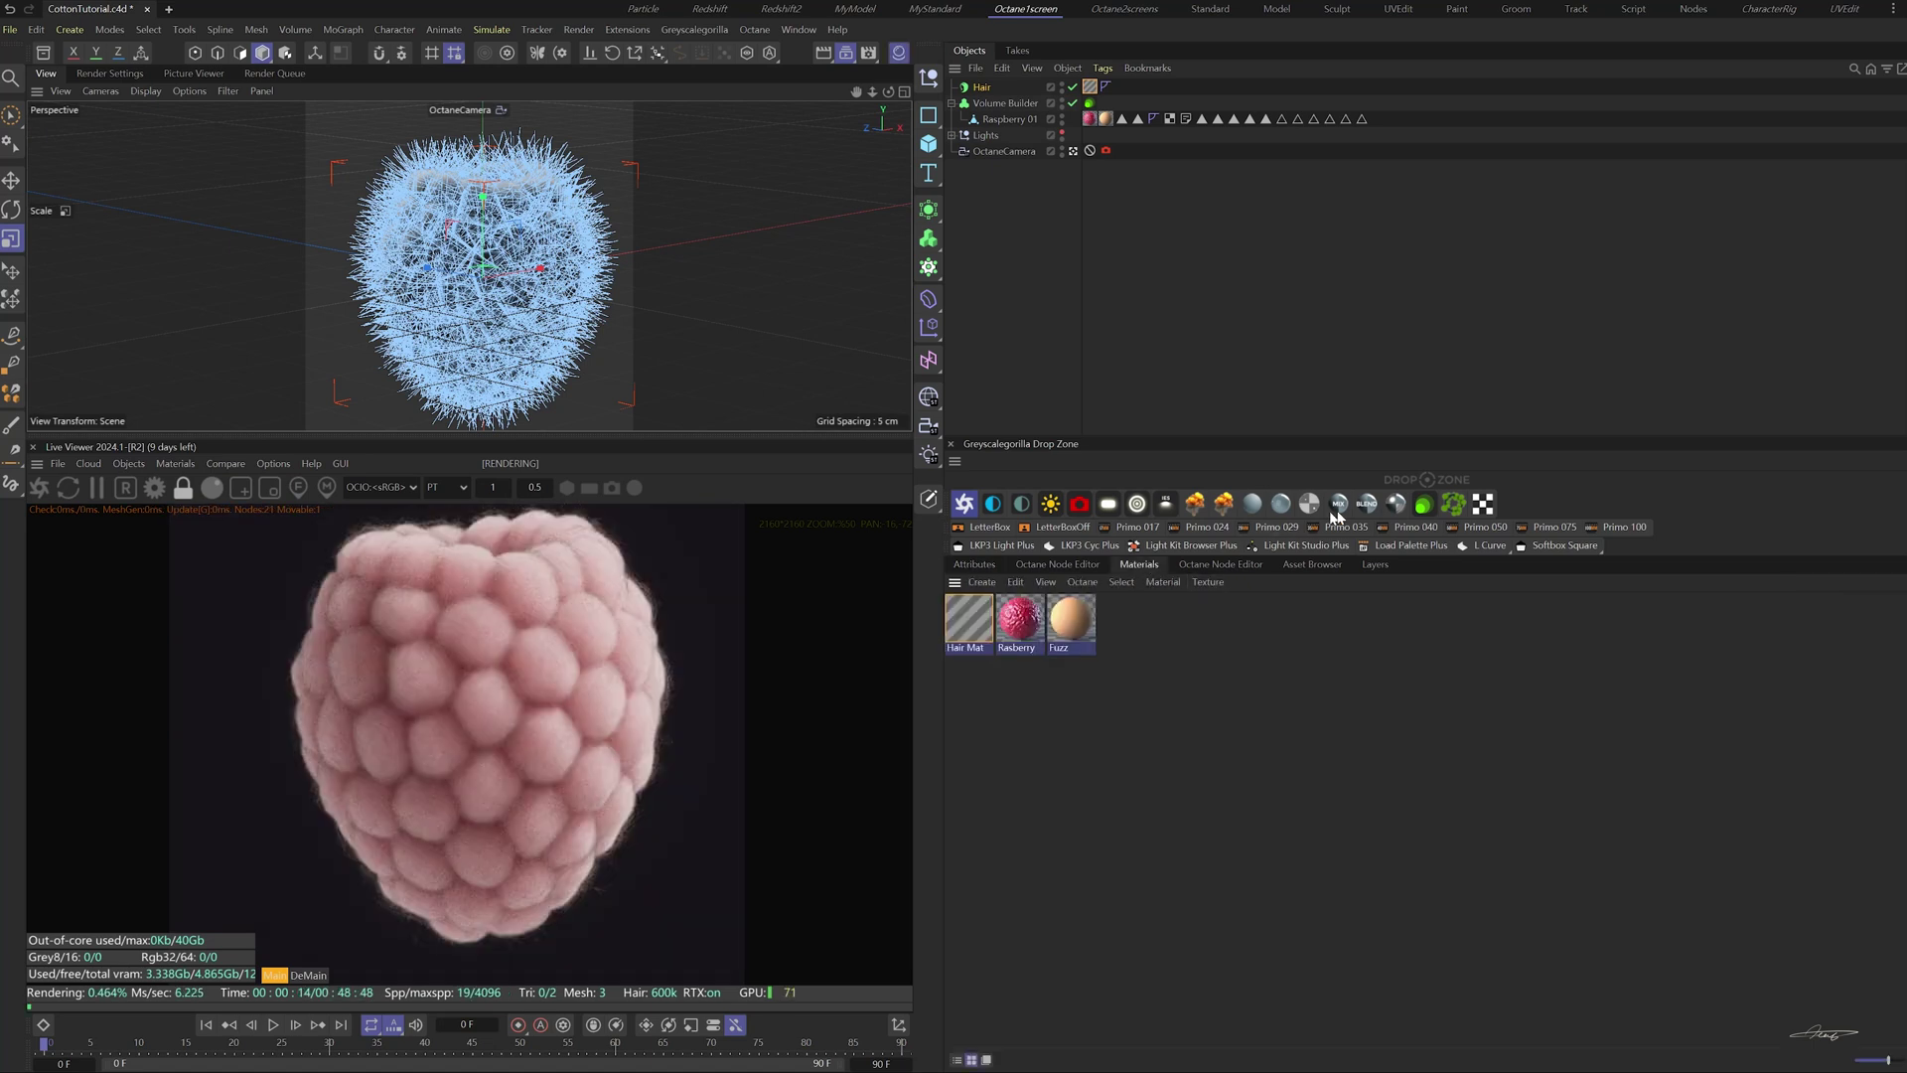
double_click(1400, 689)
drag(962, 625, 1121, 87)
- Disable the universal material's albedo and set its roughness float to 0.6
double_click(969, 621)
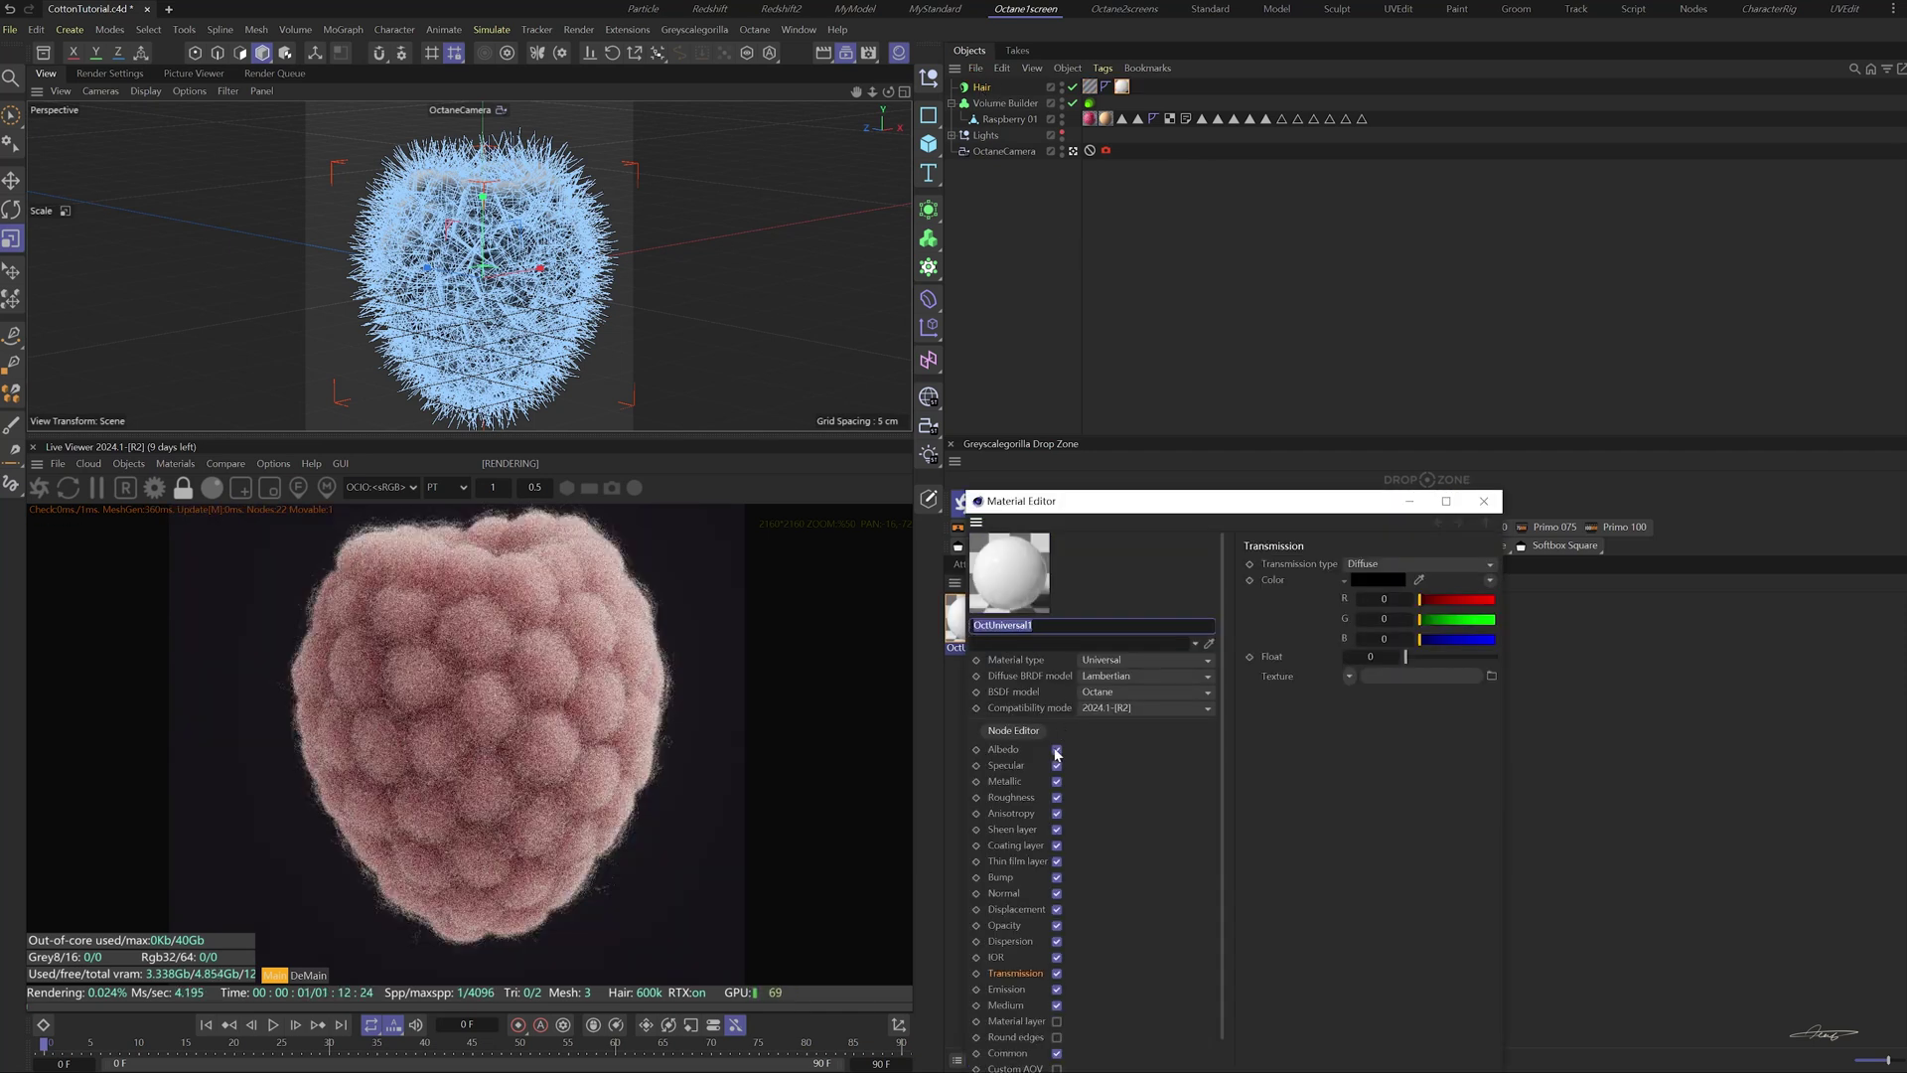
click(1056, 751)
click(1011, 796)
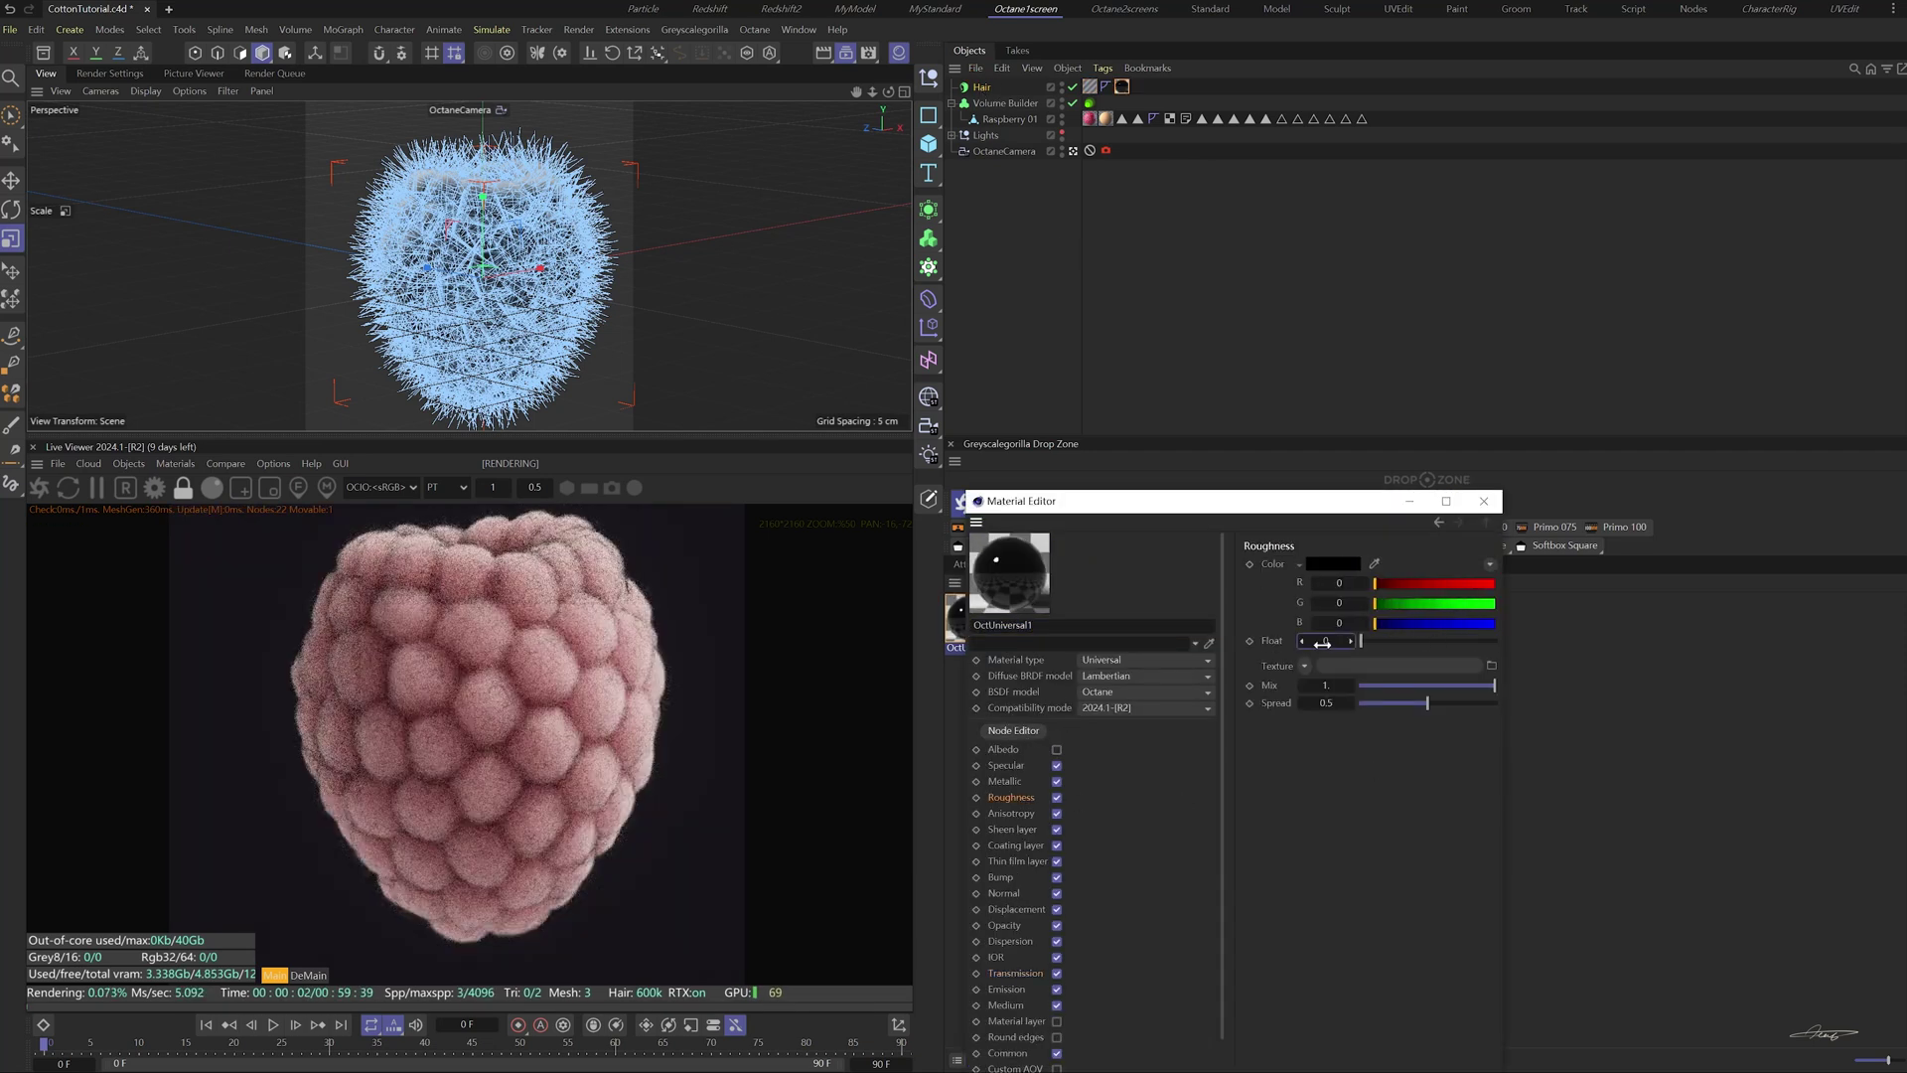
drag(1323, 644, 1381, 644)
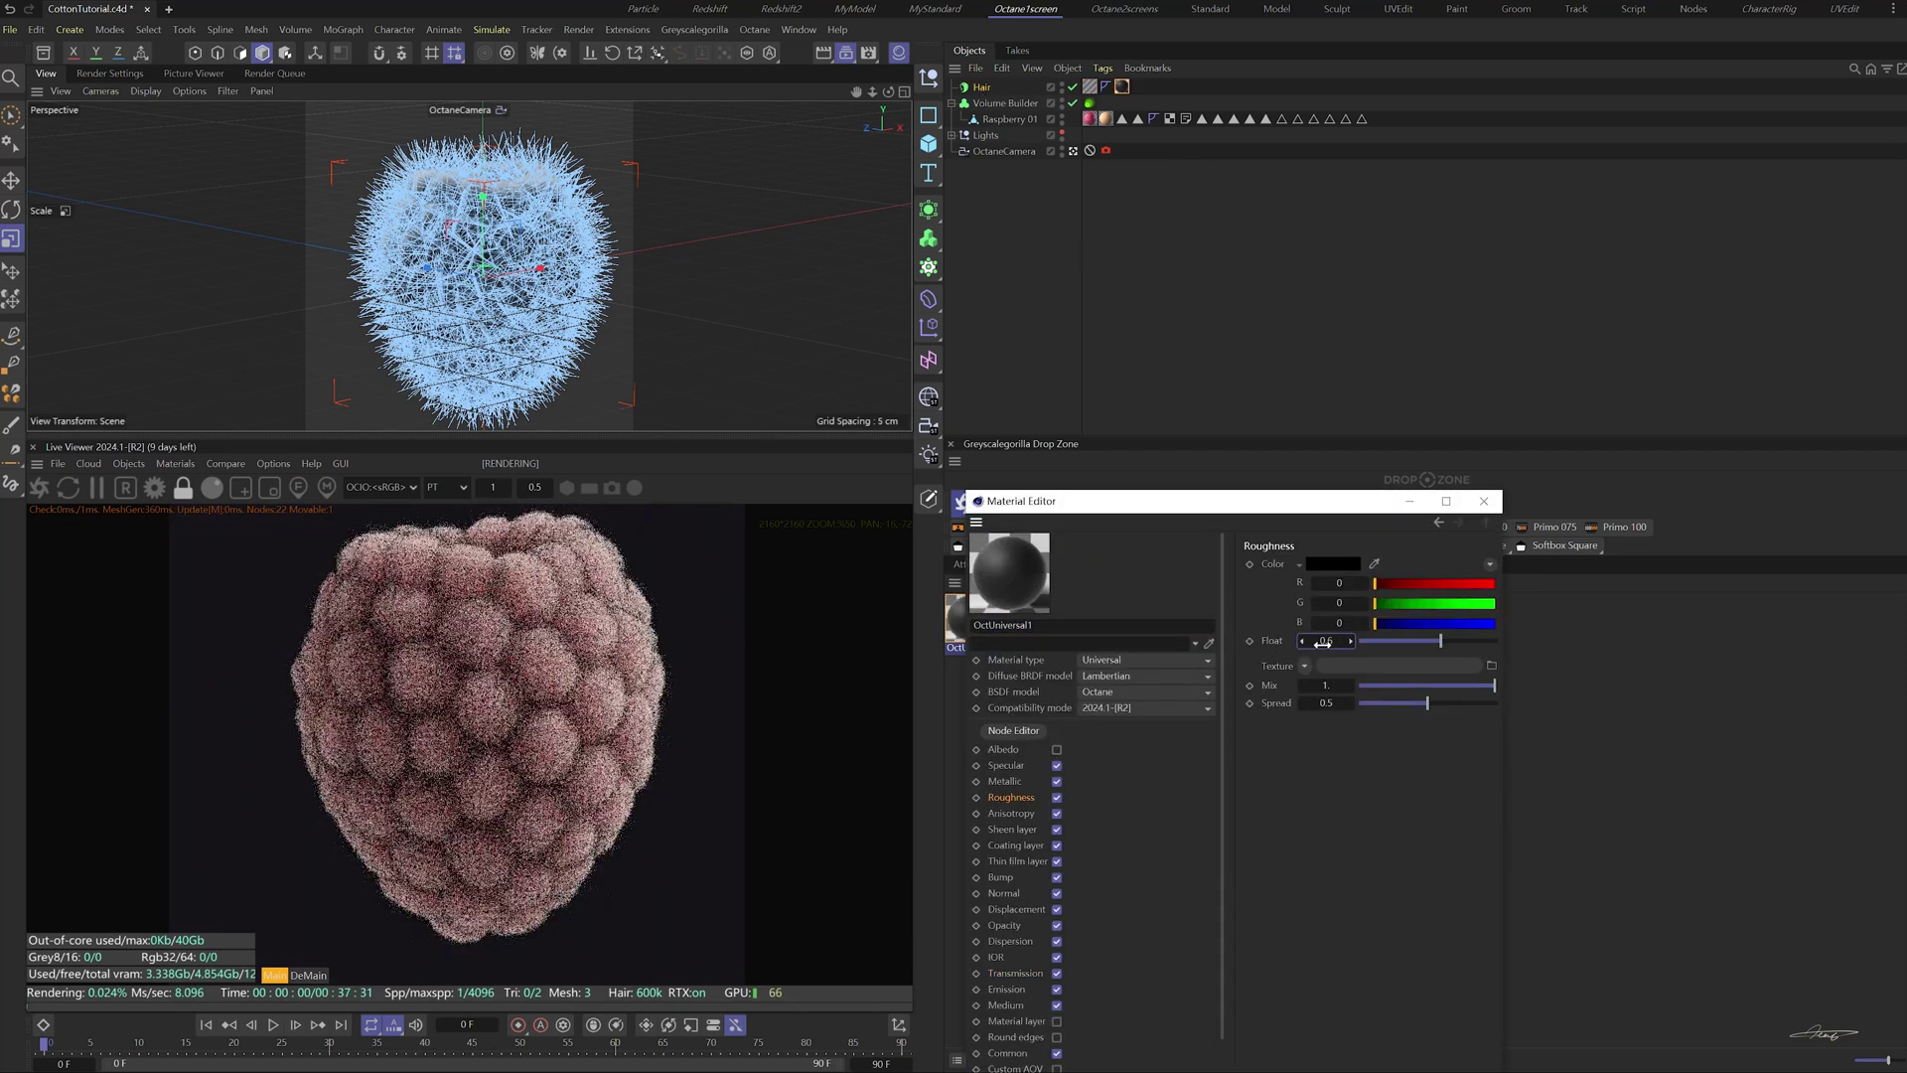
- Set the universal material's dielectric IOR to 1.3
click(996, 960)
click(1394, 568)
text(1)
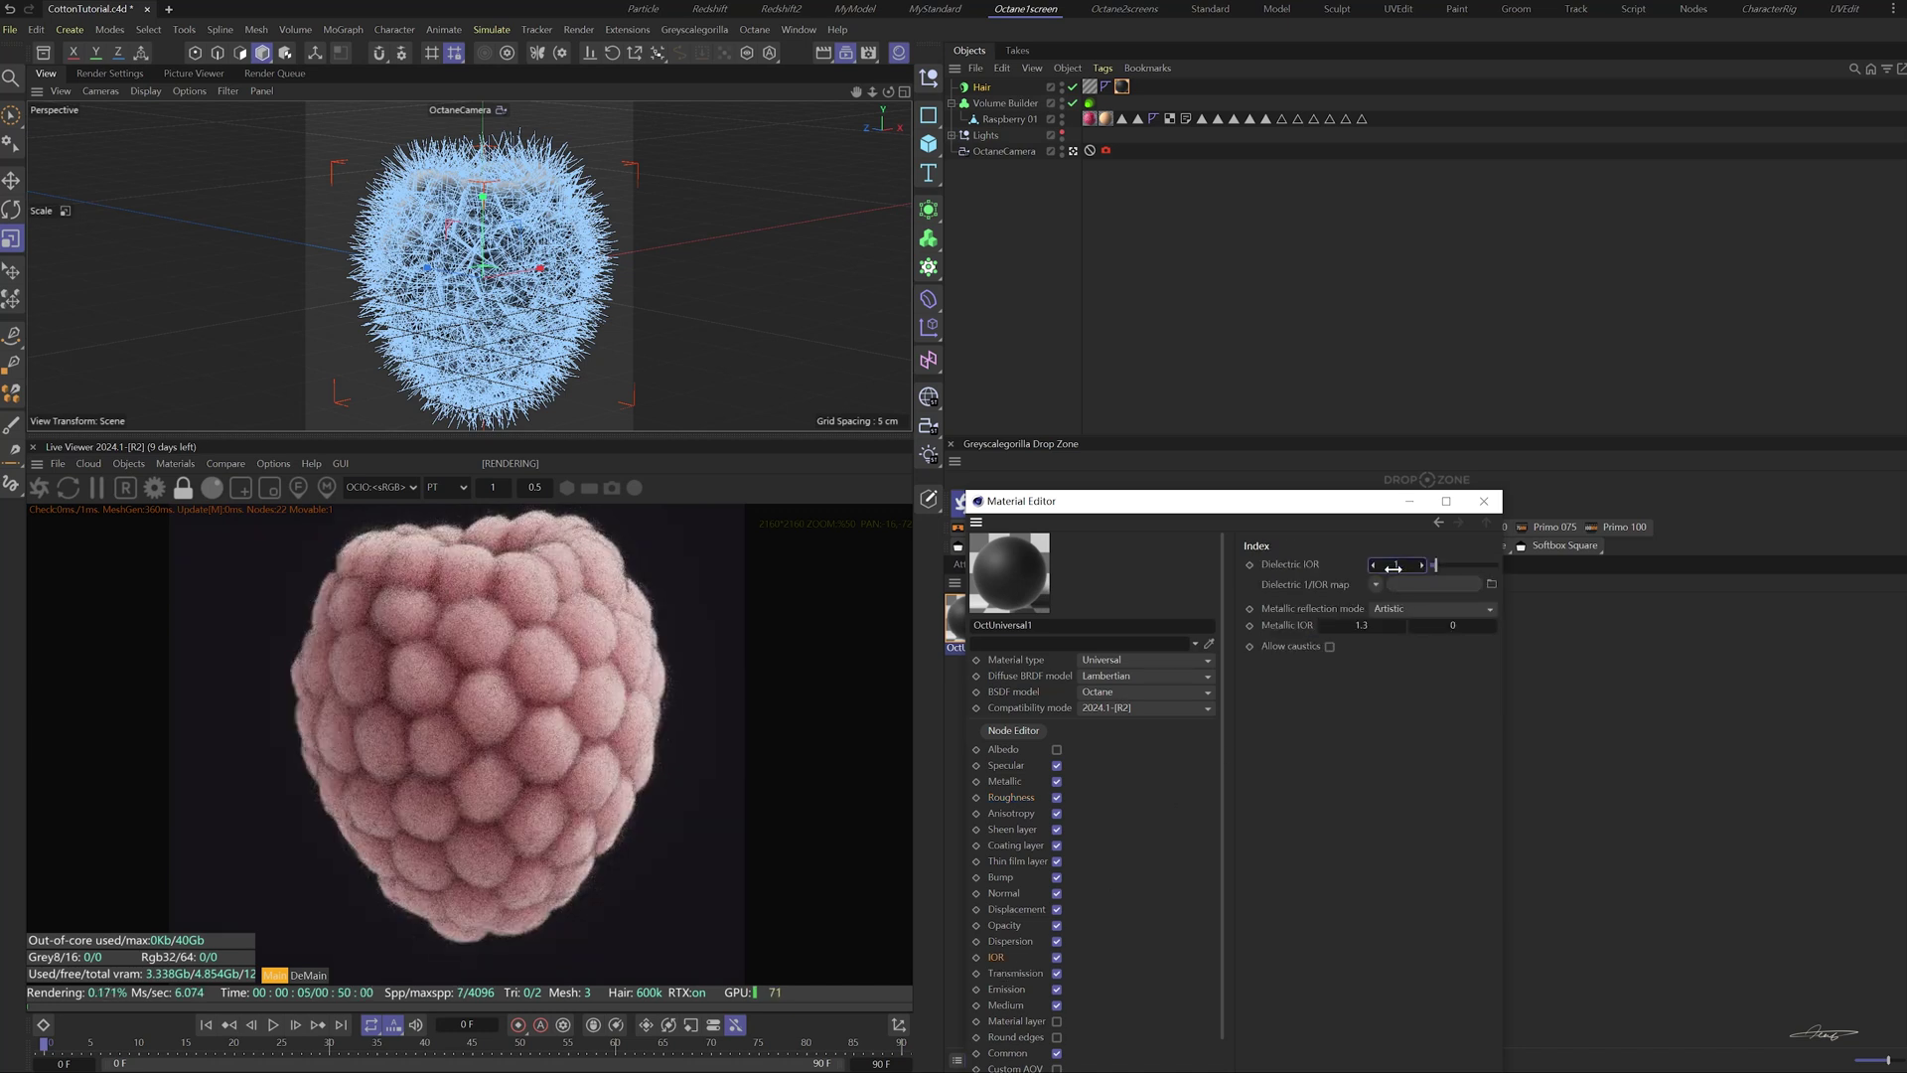
text(.3)
key(Return)
- Set the material's transmission type to Specular and sample a pale pink transmission colour, RGB 239, 215, 216, from the rendered raspberry
click(1017, 973)
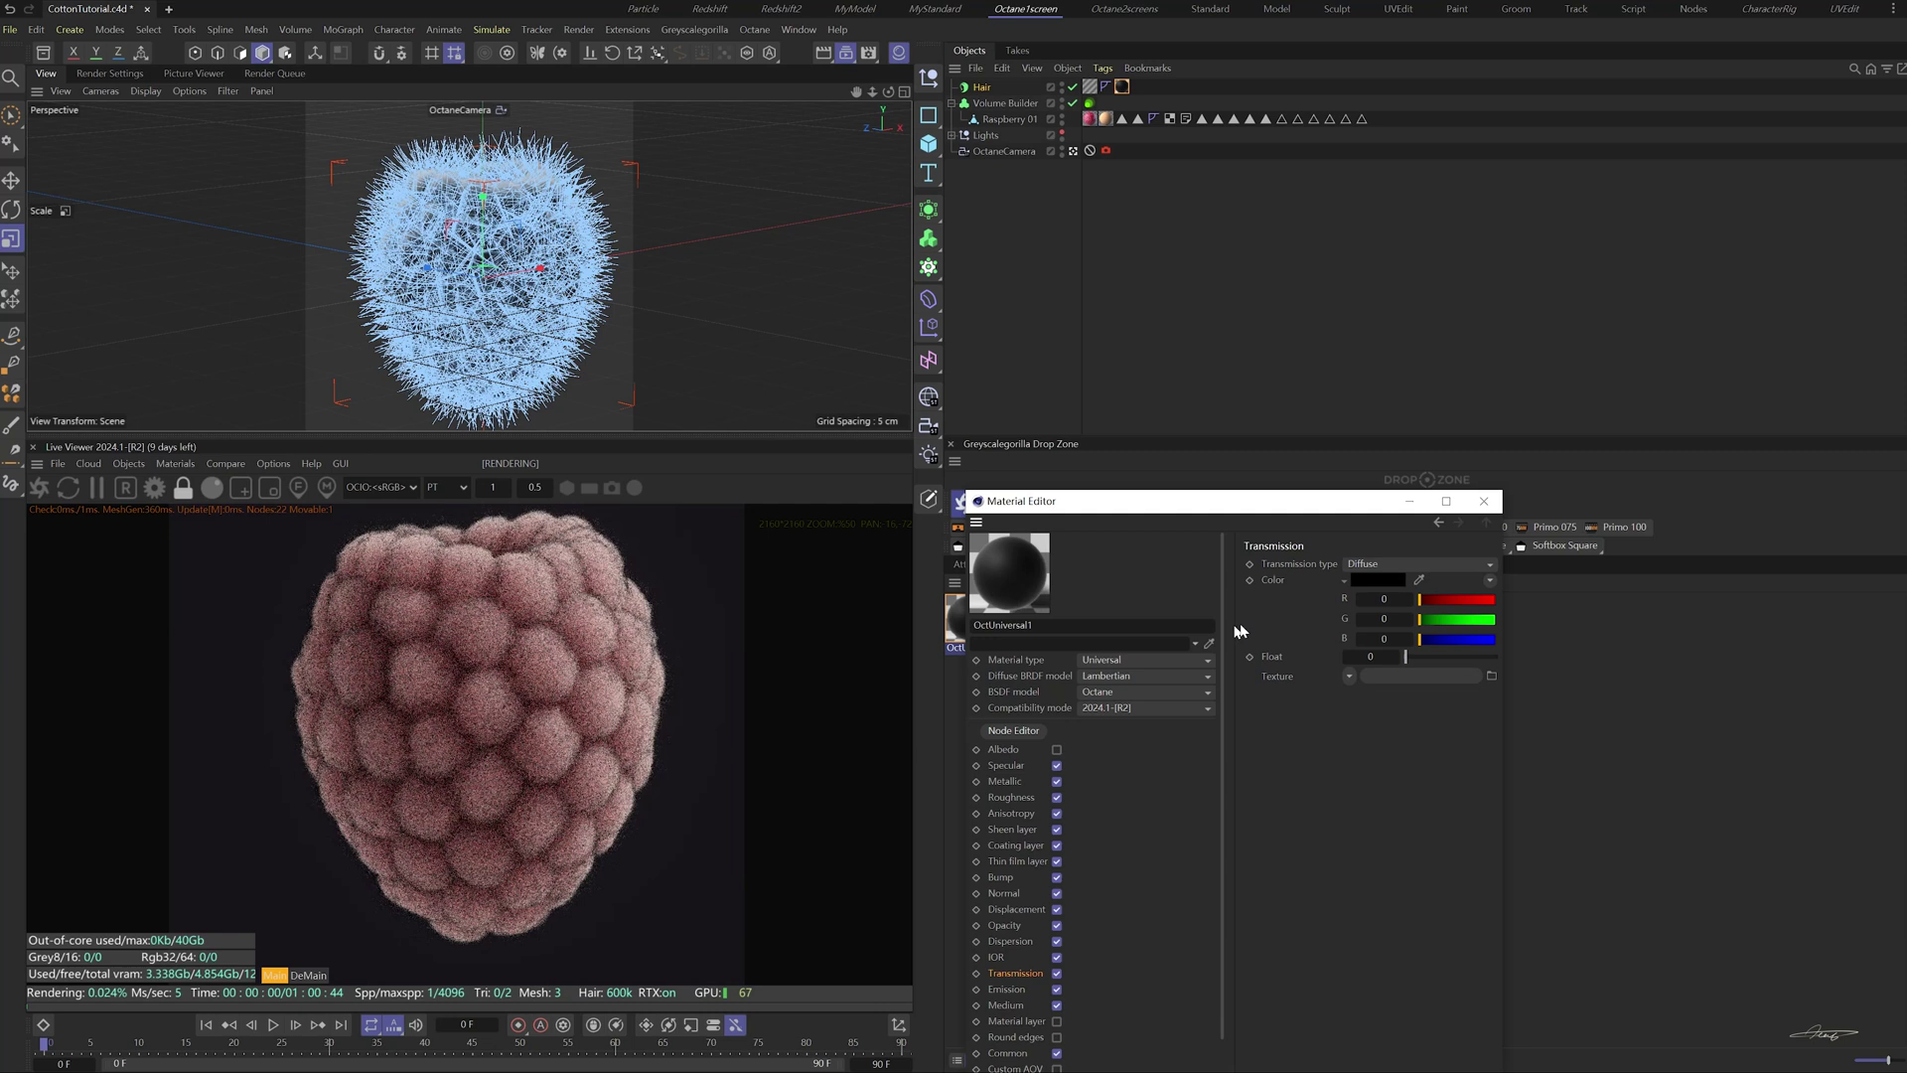
click(1366, 564)
click(1371, 579)
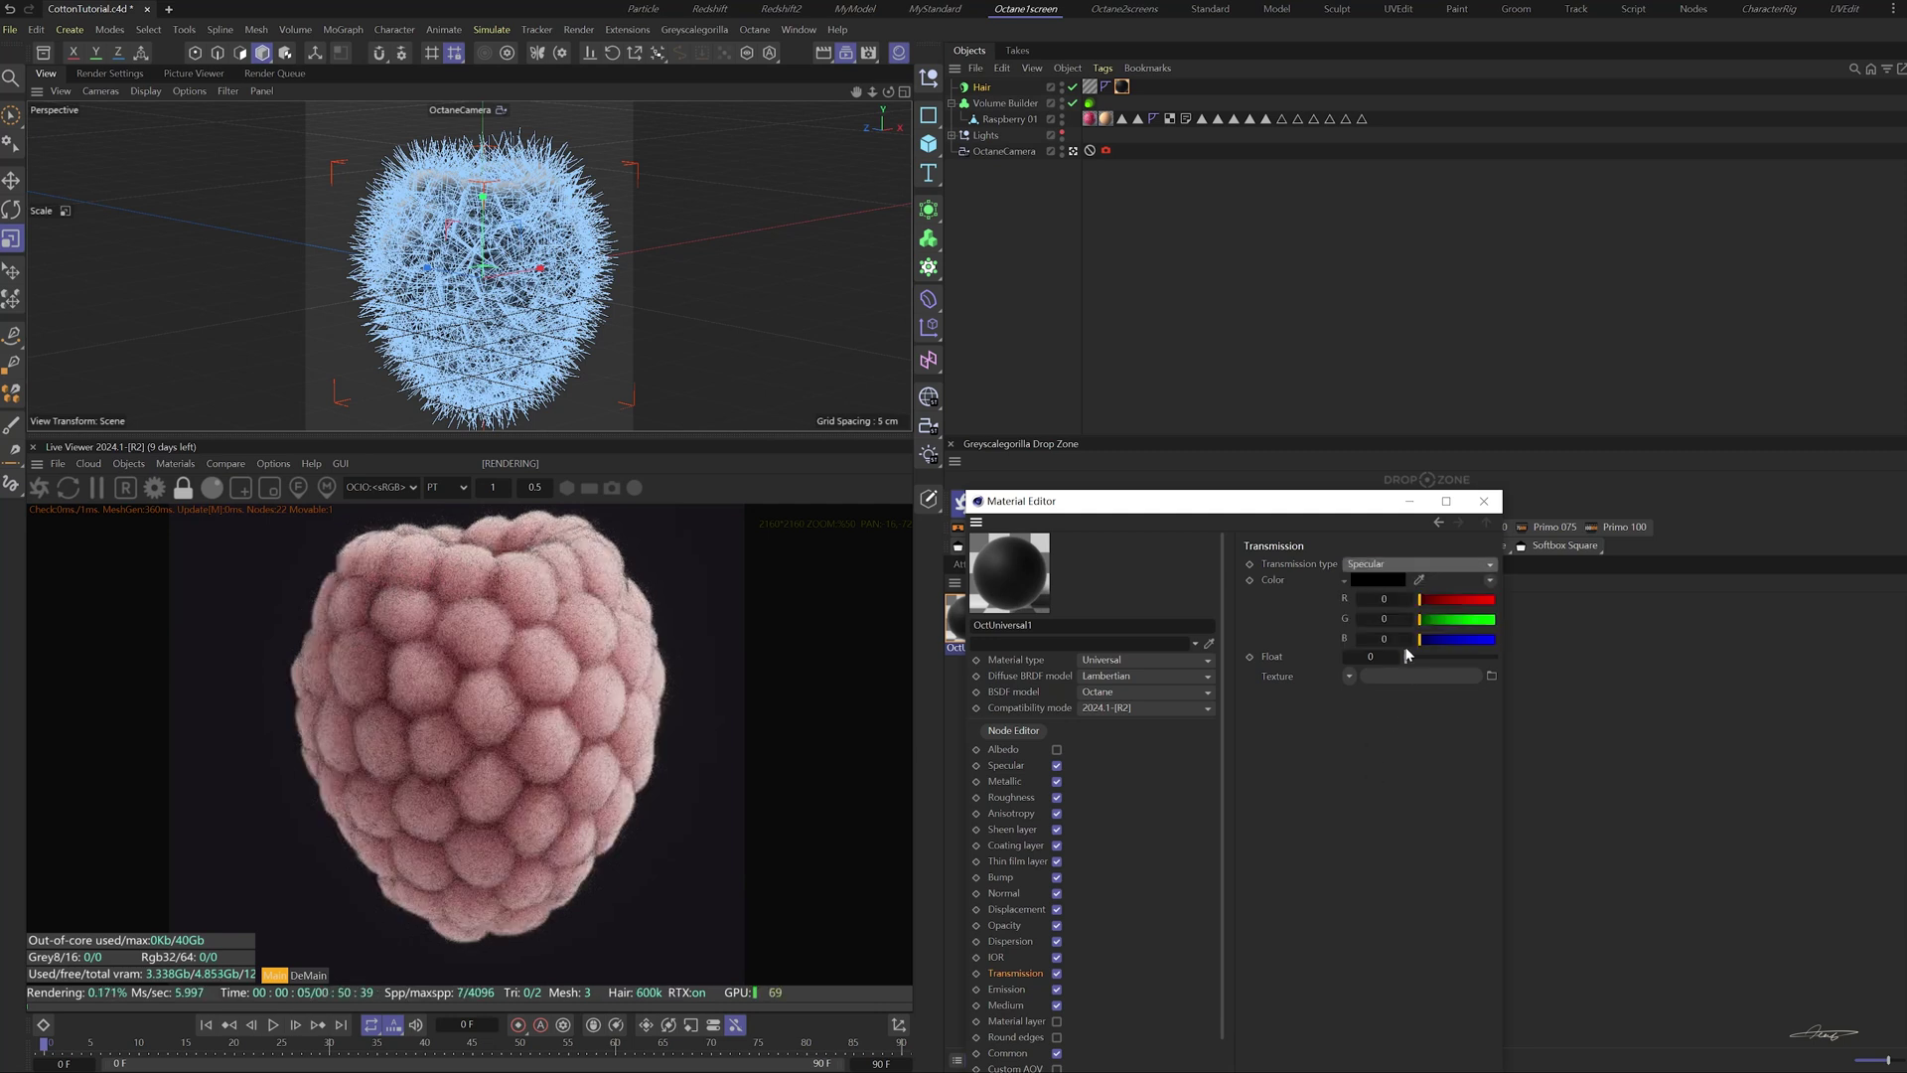
click(1377, 579)
click(1289, 622)
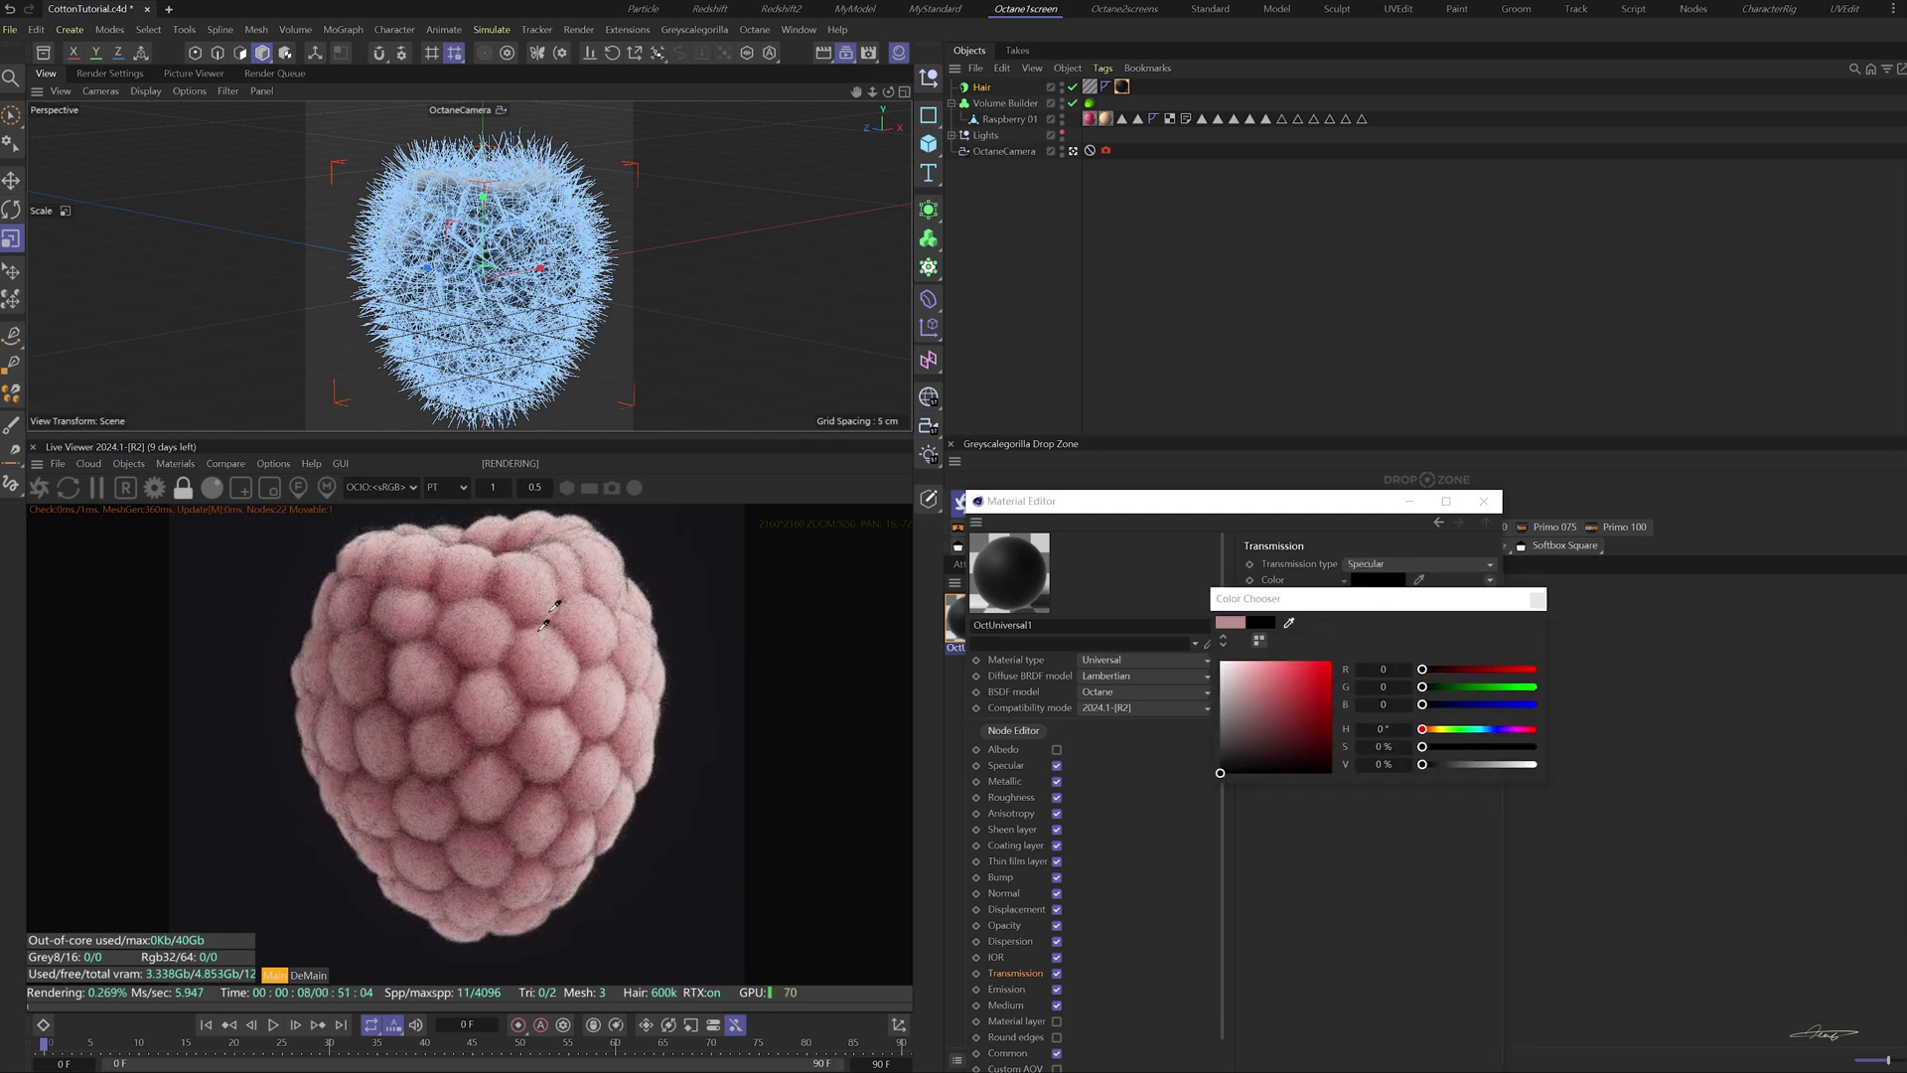
click(574, 553)
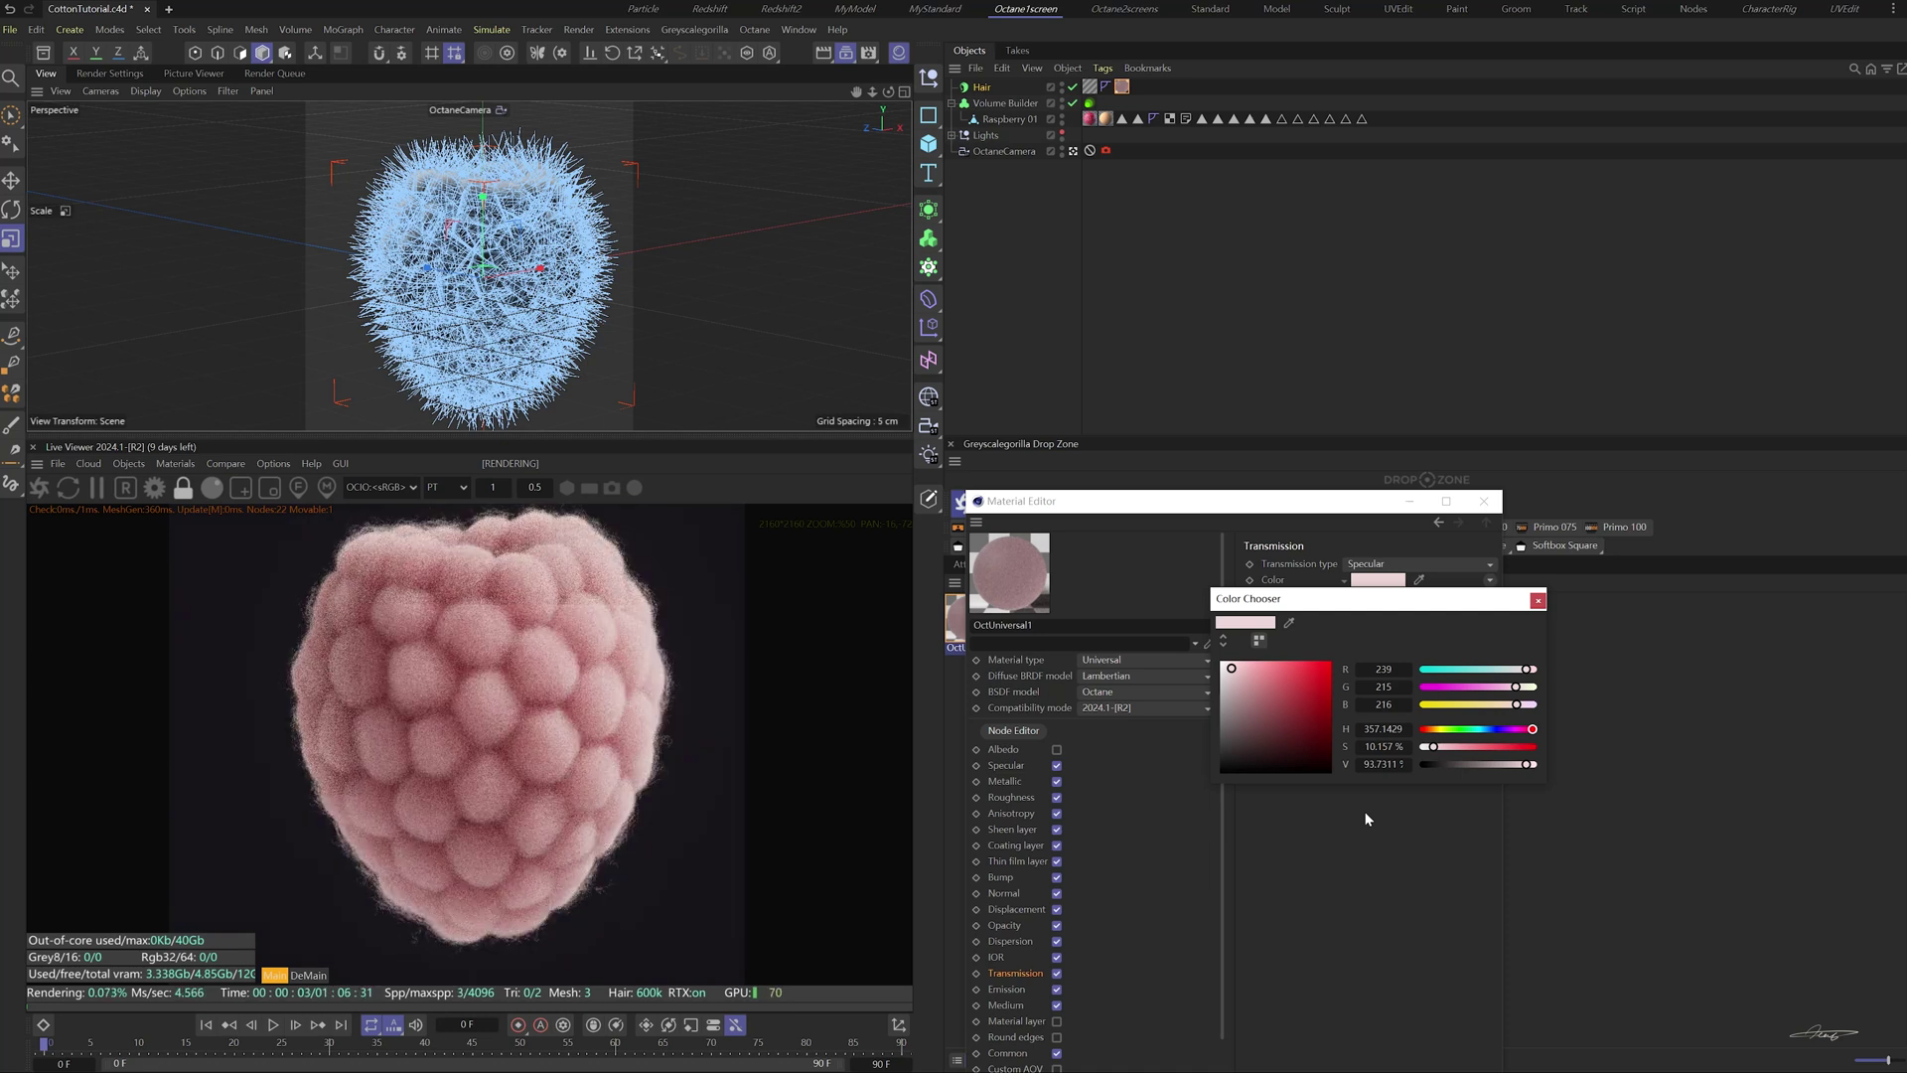
click(1482, 503)
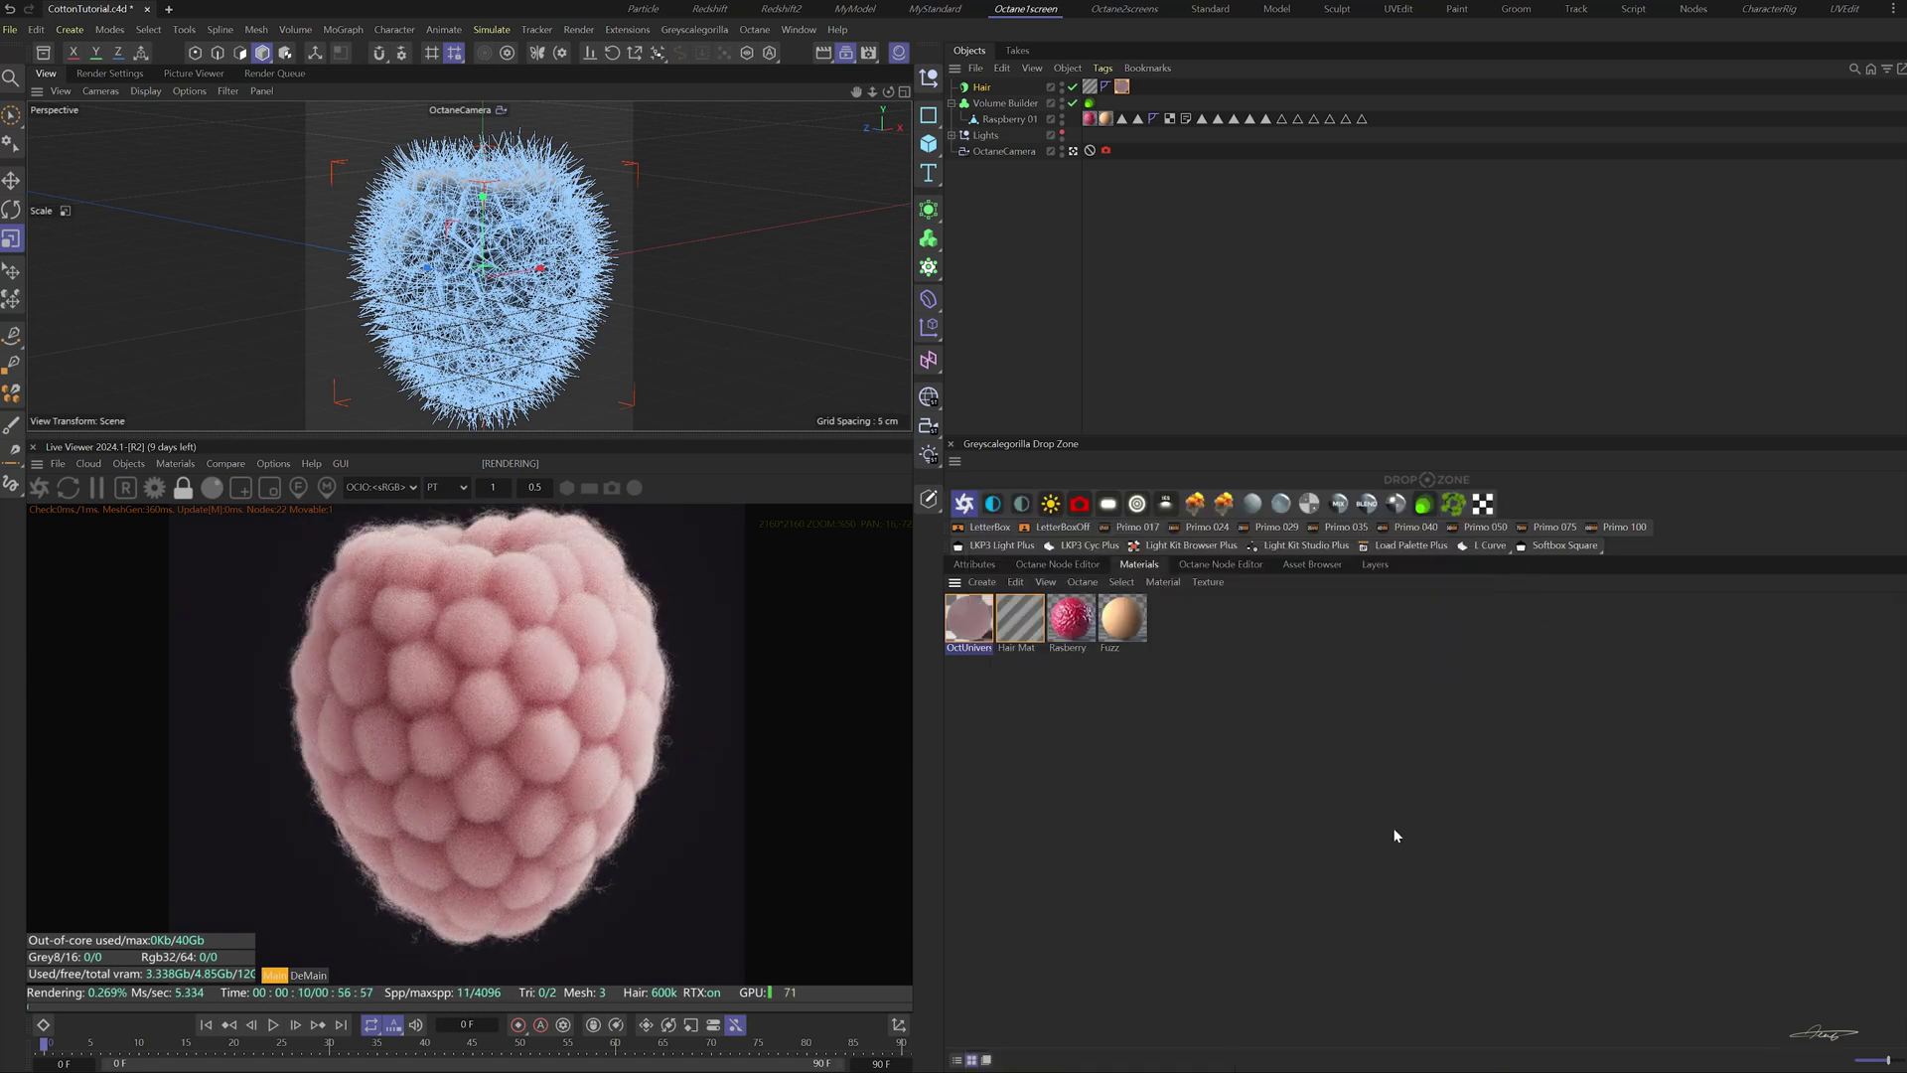
- Add a second hair object to the Raspberry 01 mesh
scroll(472, 747, up, 3)
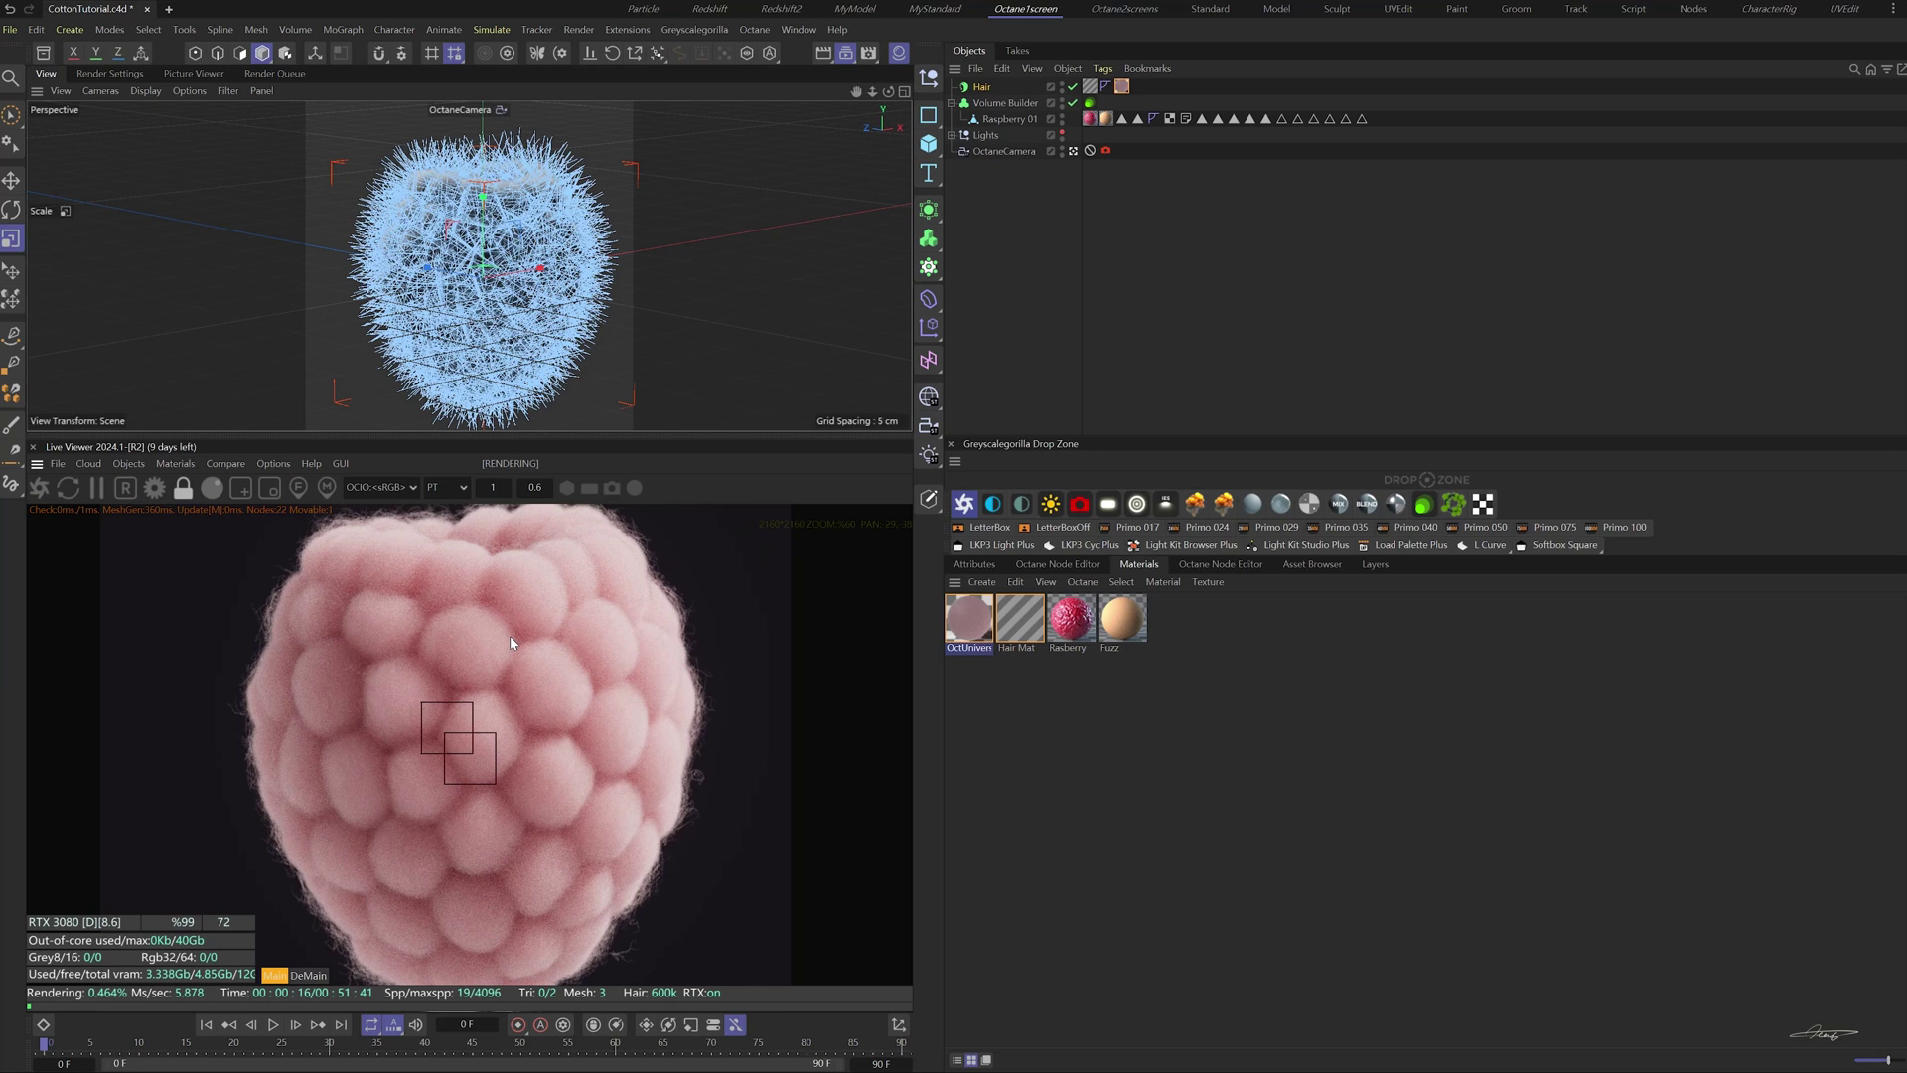
click(1007, 120)
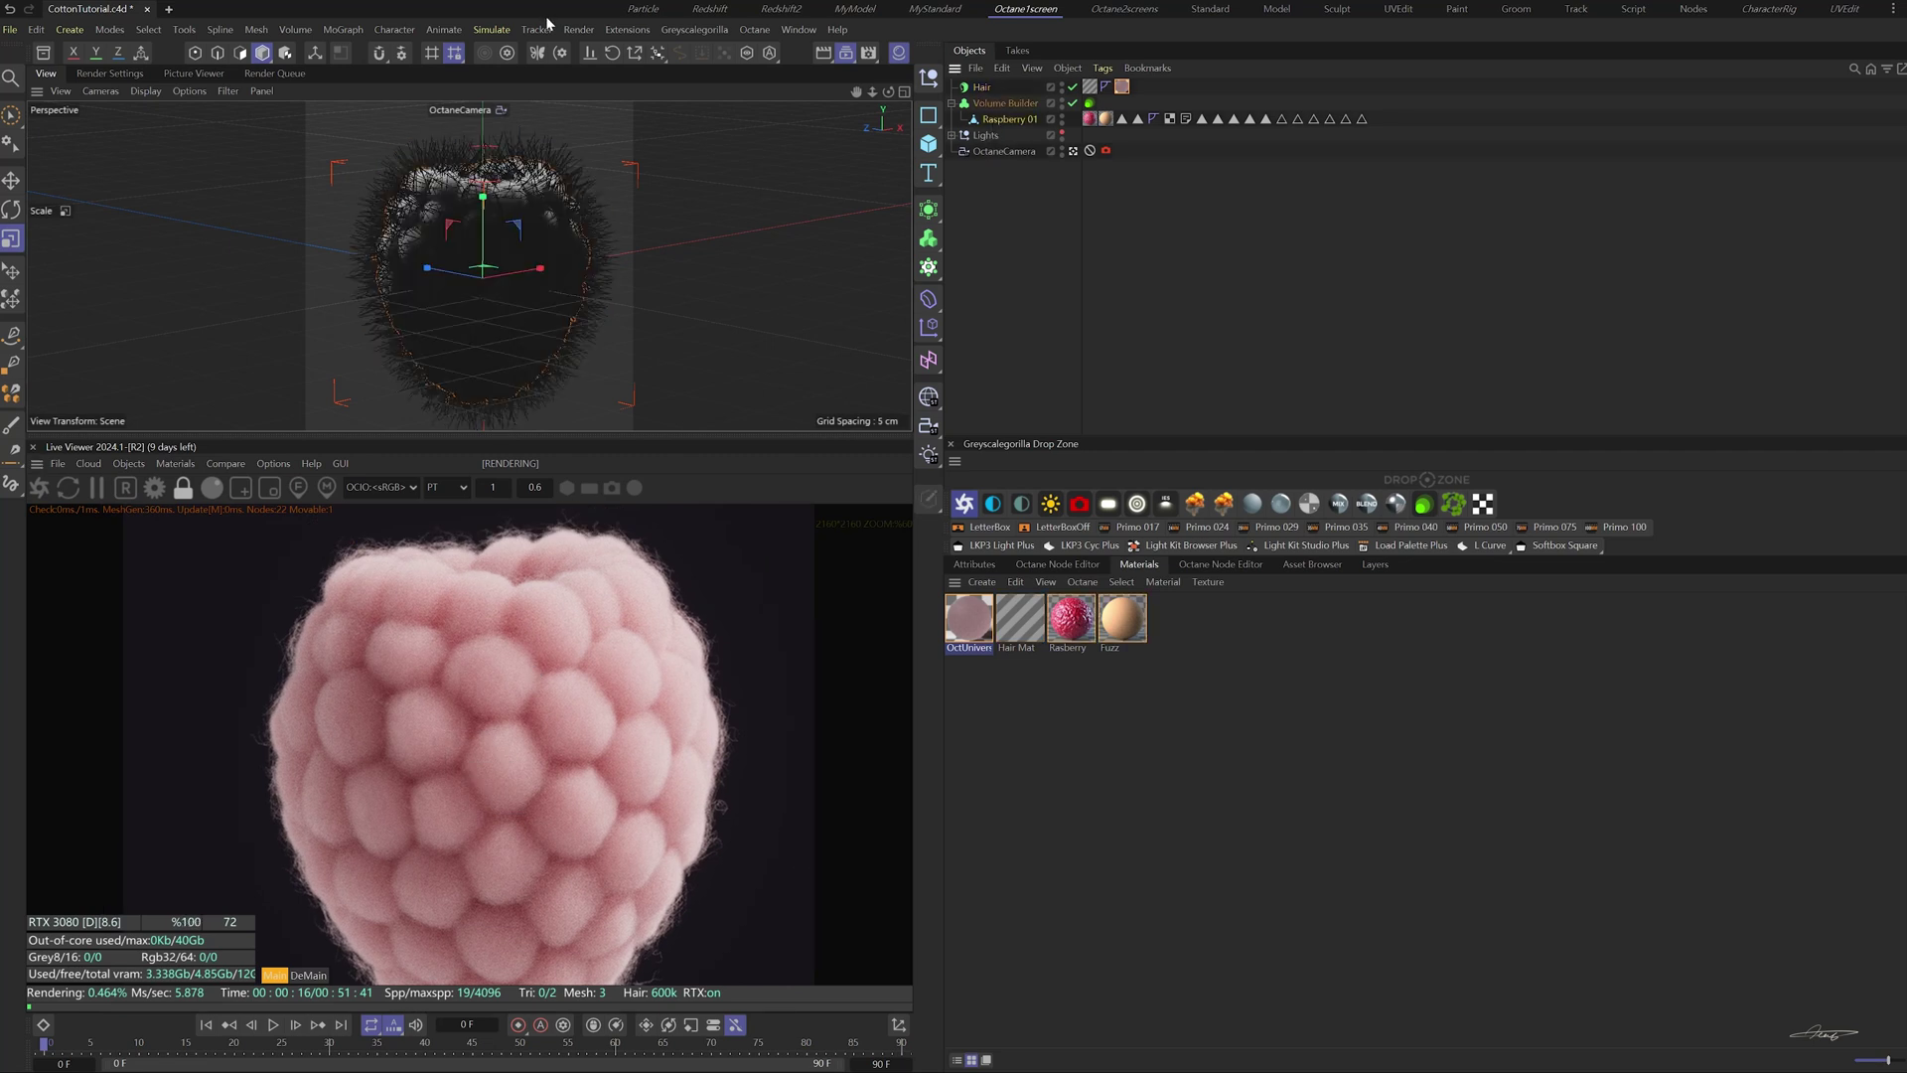
click(492, 29)
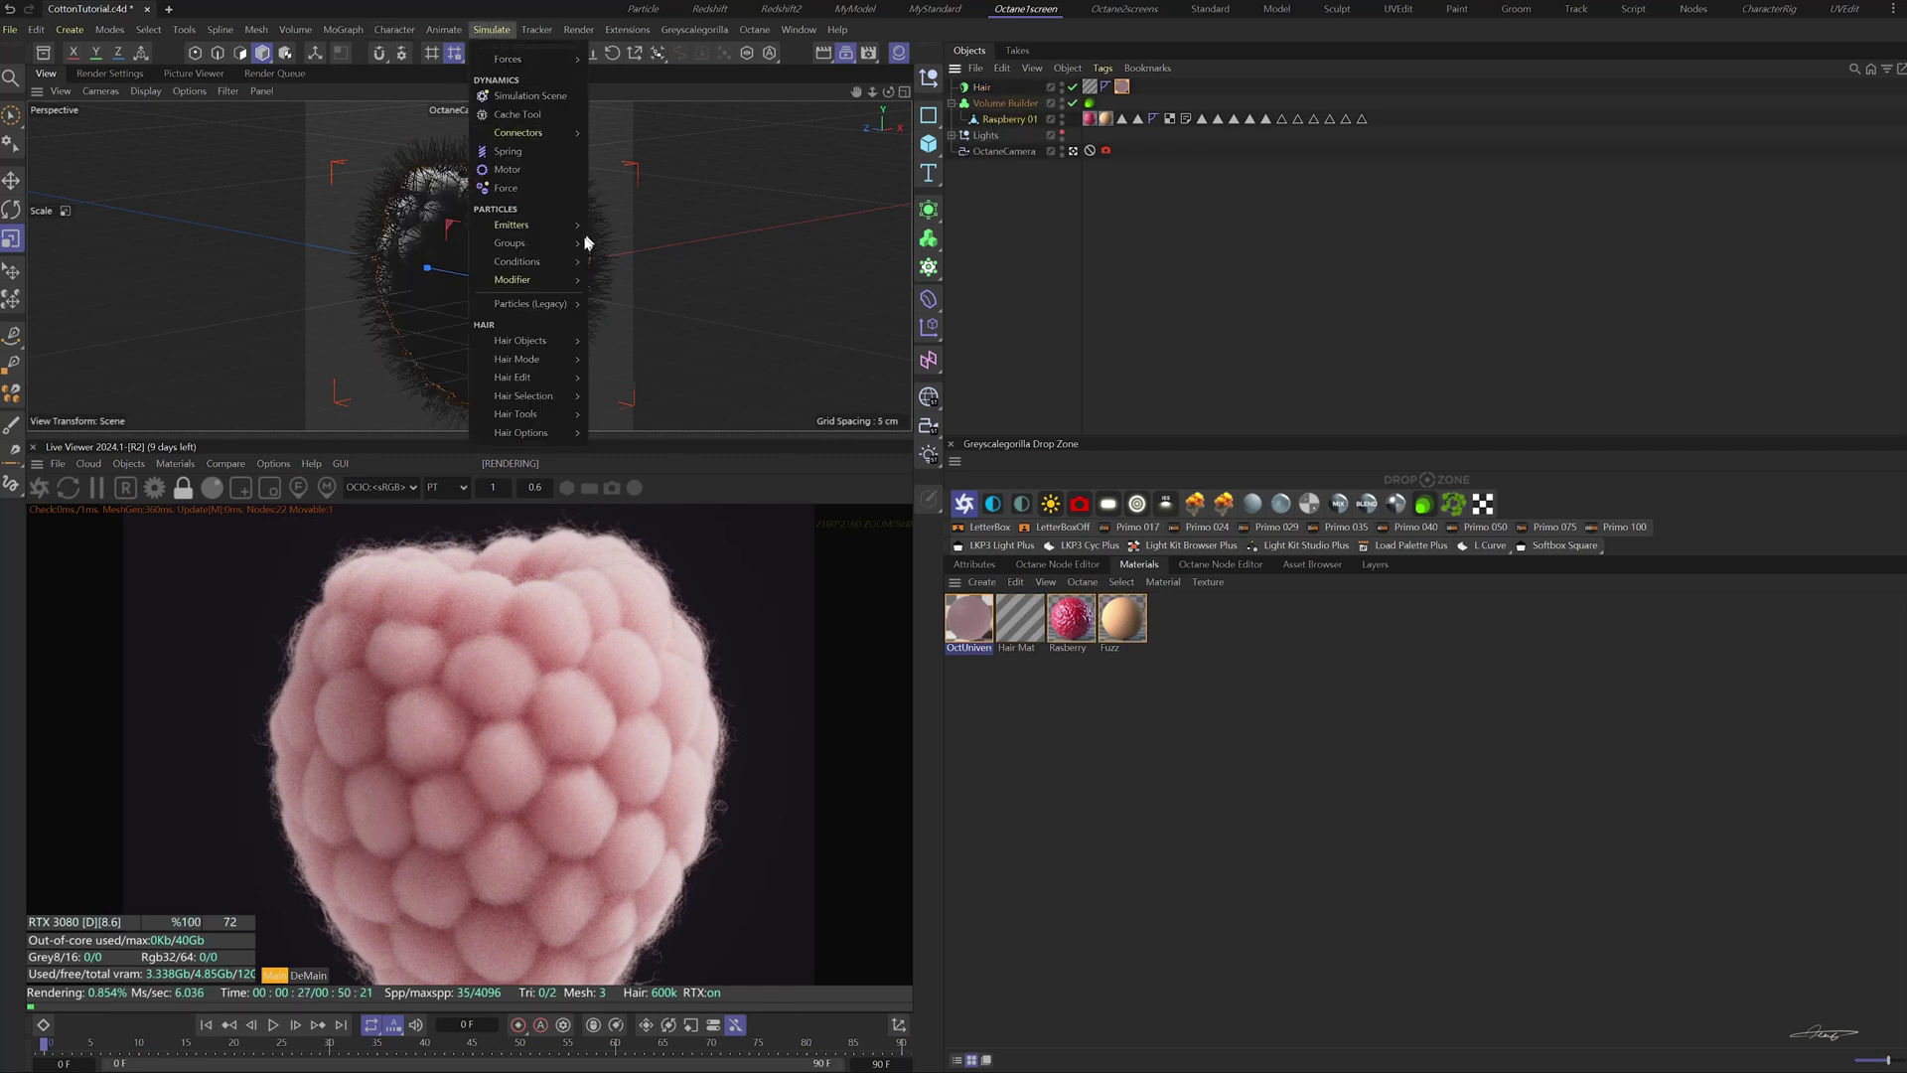
mouse_move(562, 348)
click(623, 349)
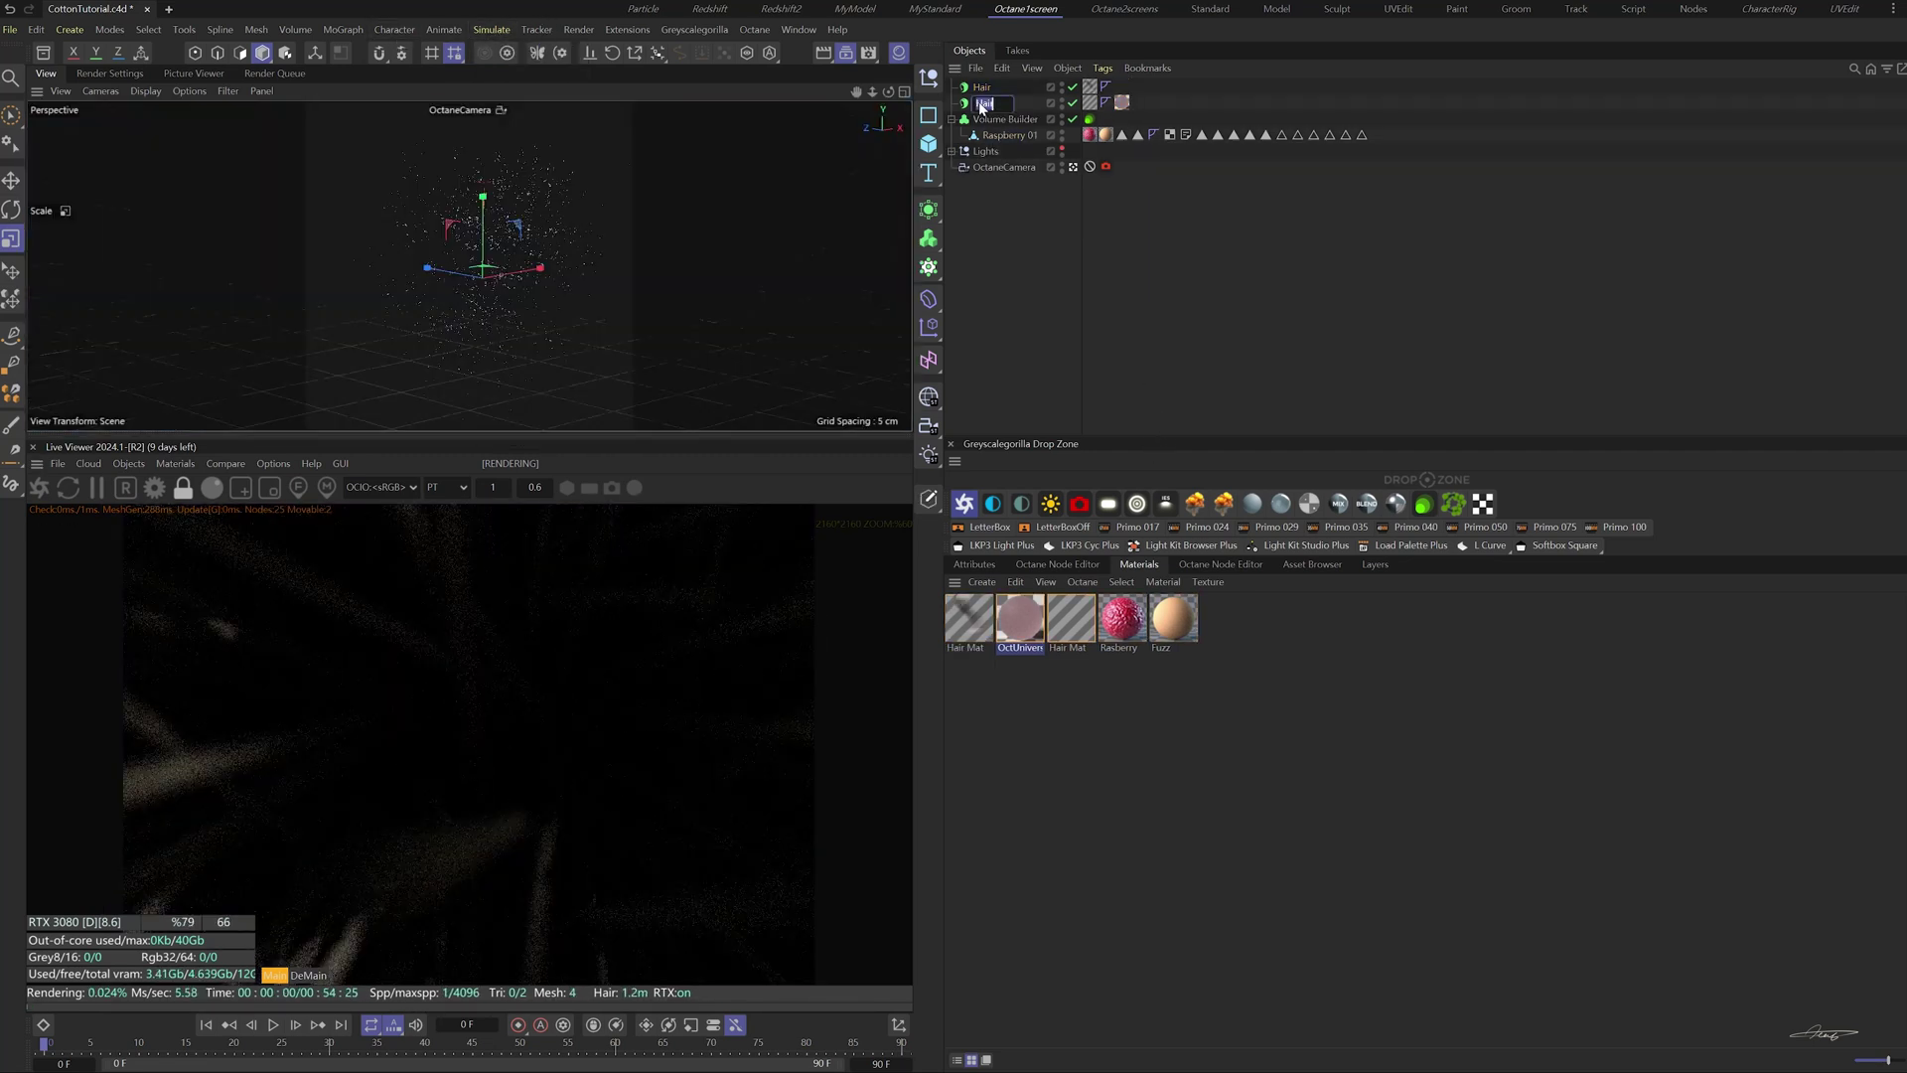
- Rename the original hair object Hair1 and the new one Hair2
click(1001, 88)
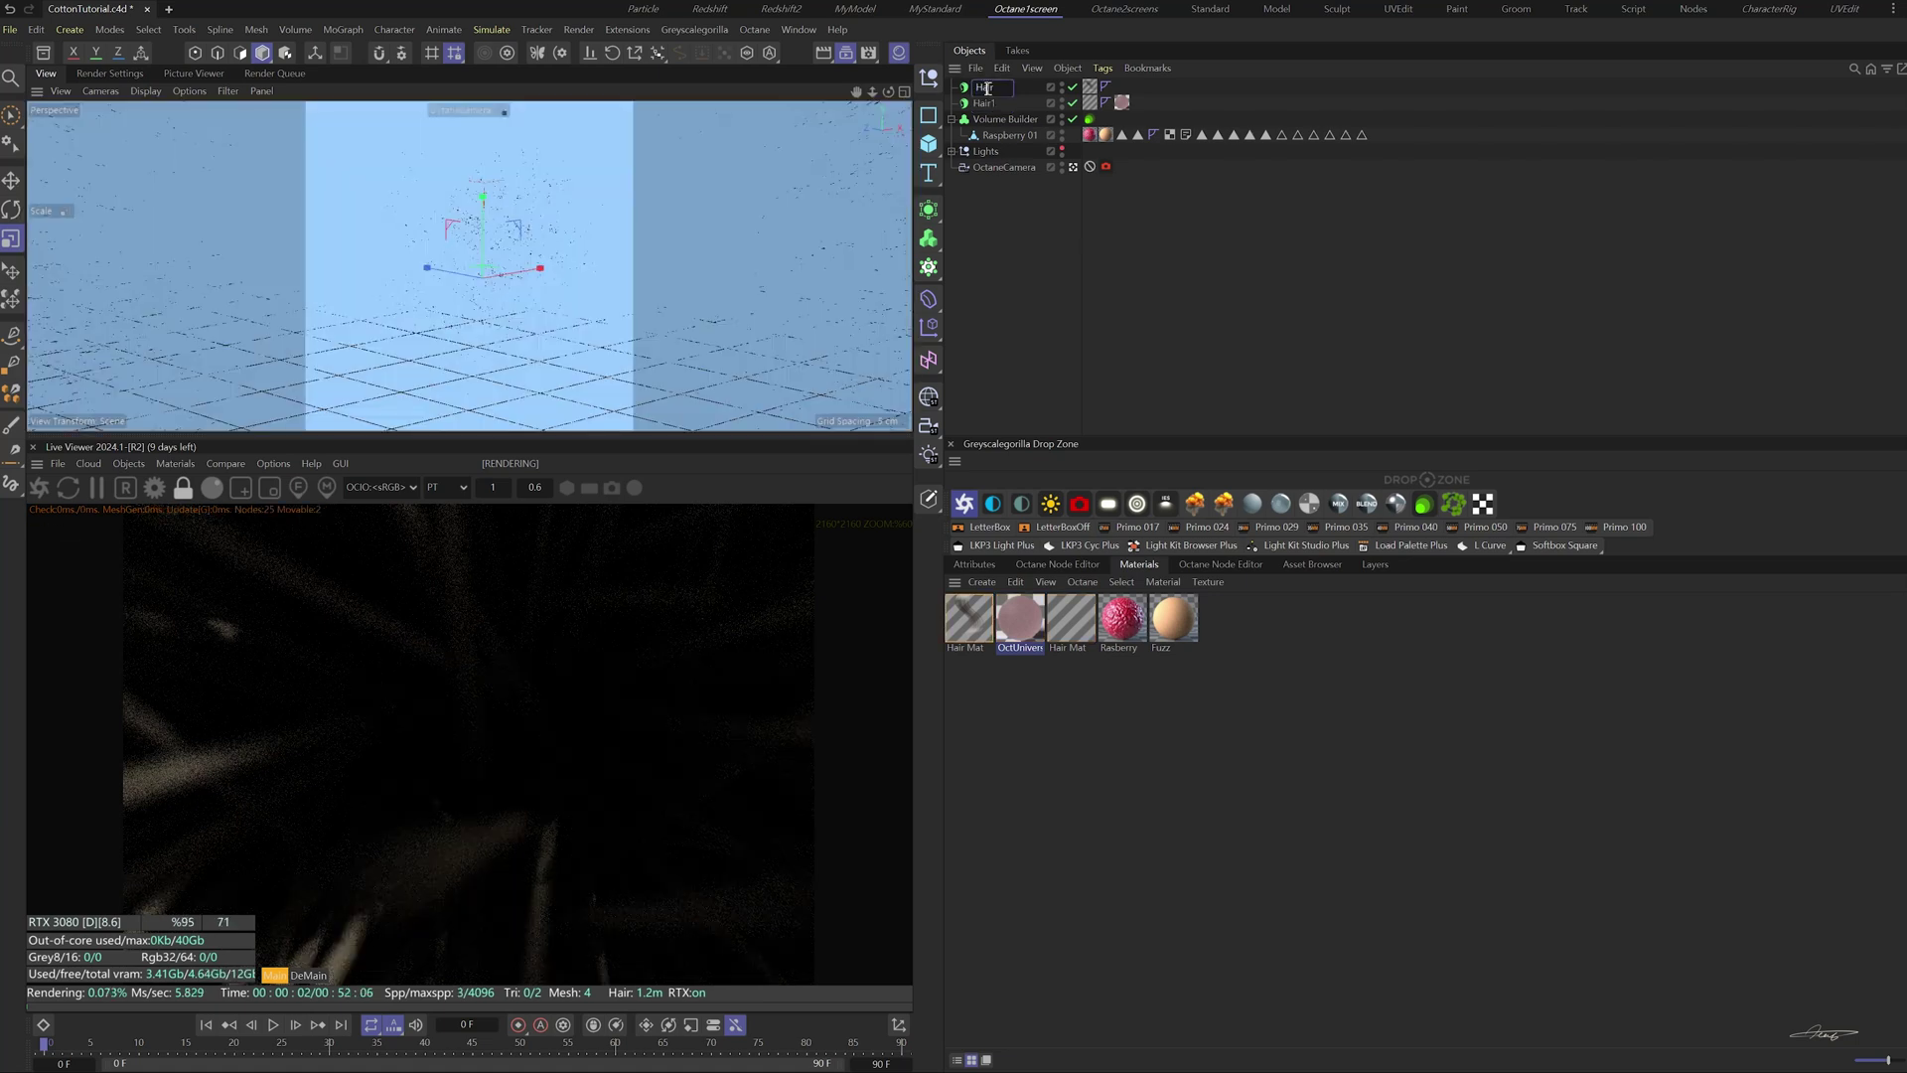
text(2)
click(1077, 146)
- Remove the default hair material from Hair2 and rename the first hair's material Hair Mat1
click(1091, 88)
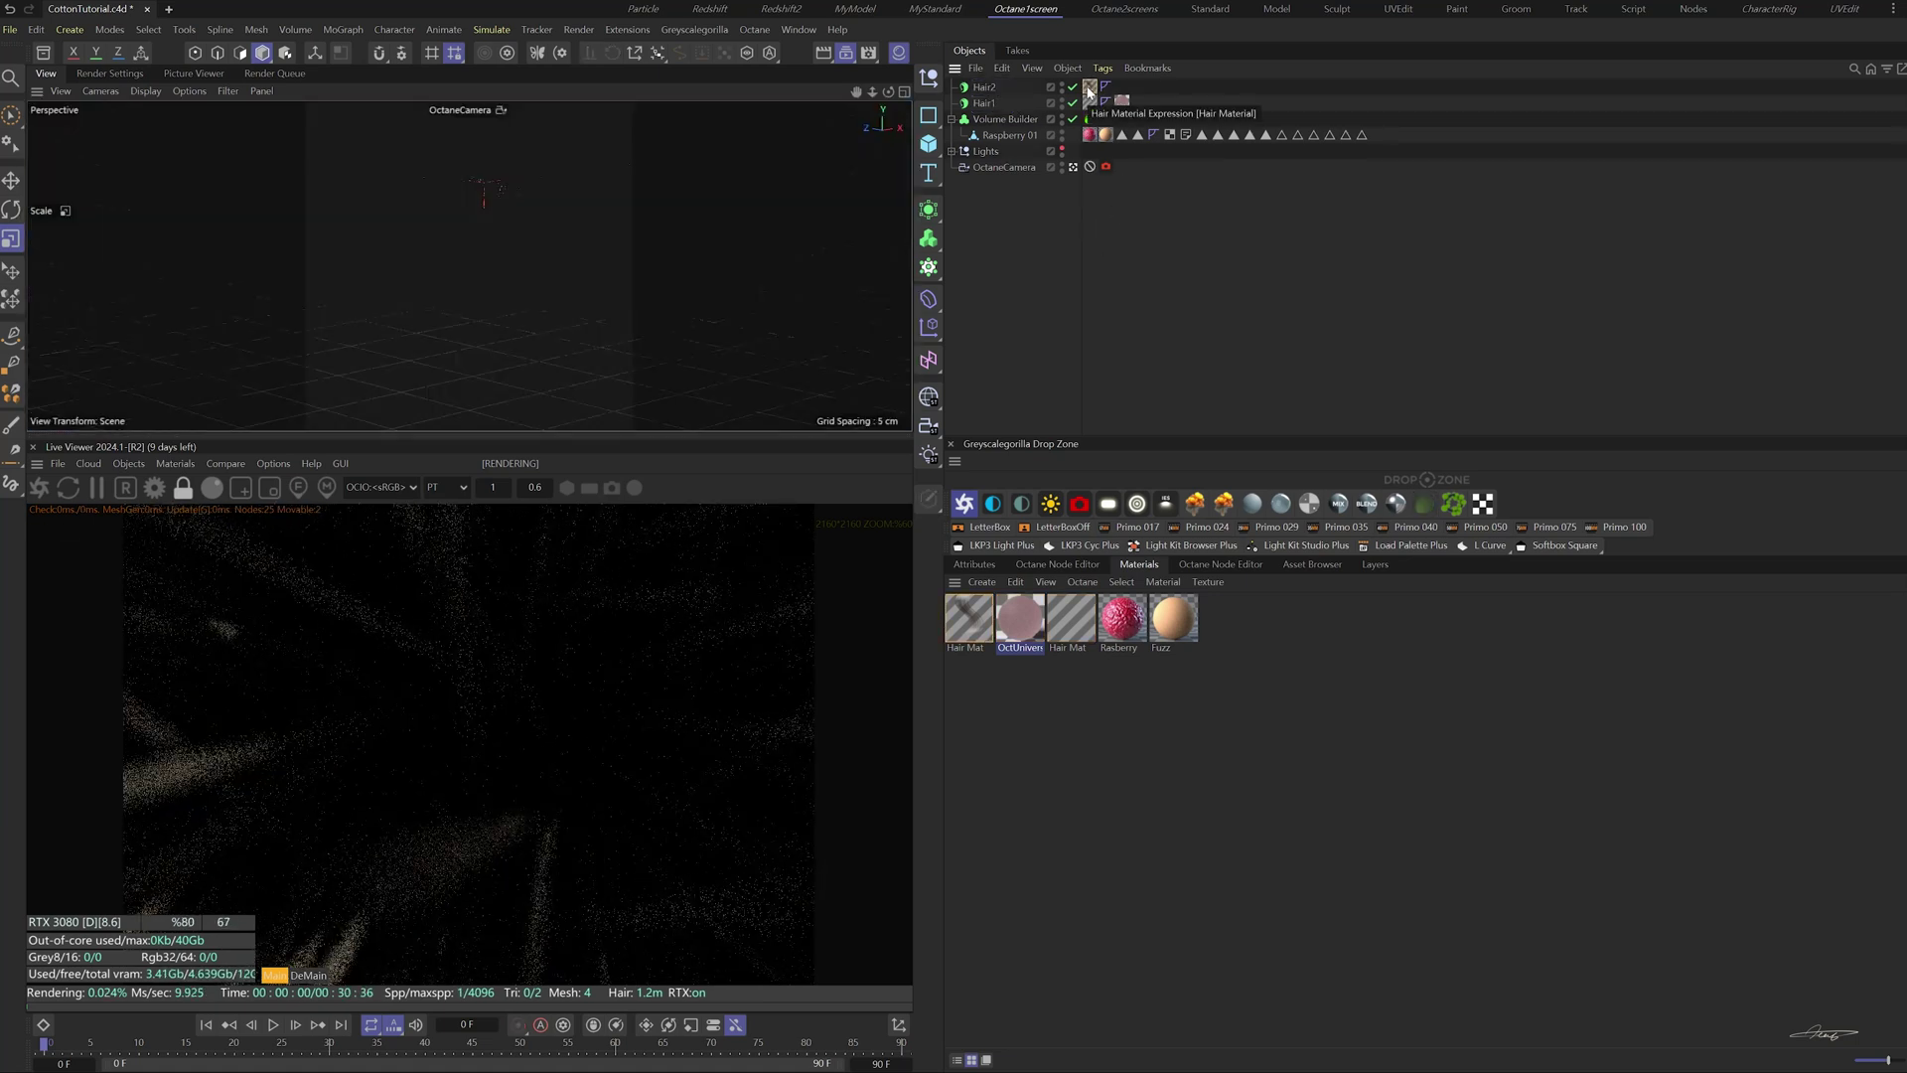
key(Delete)
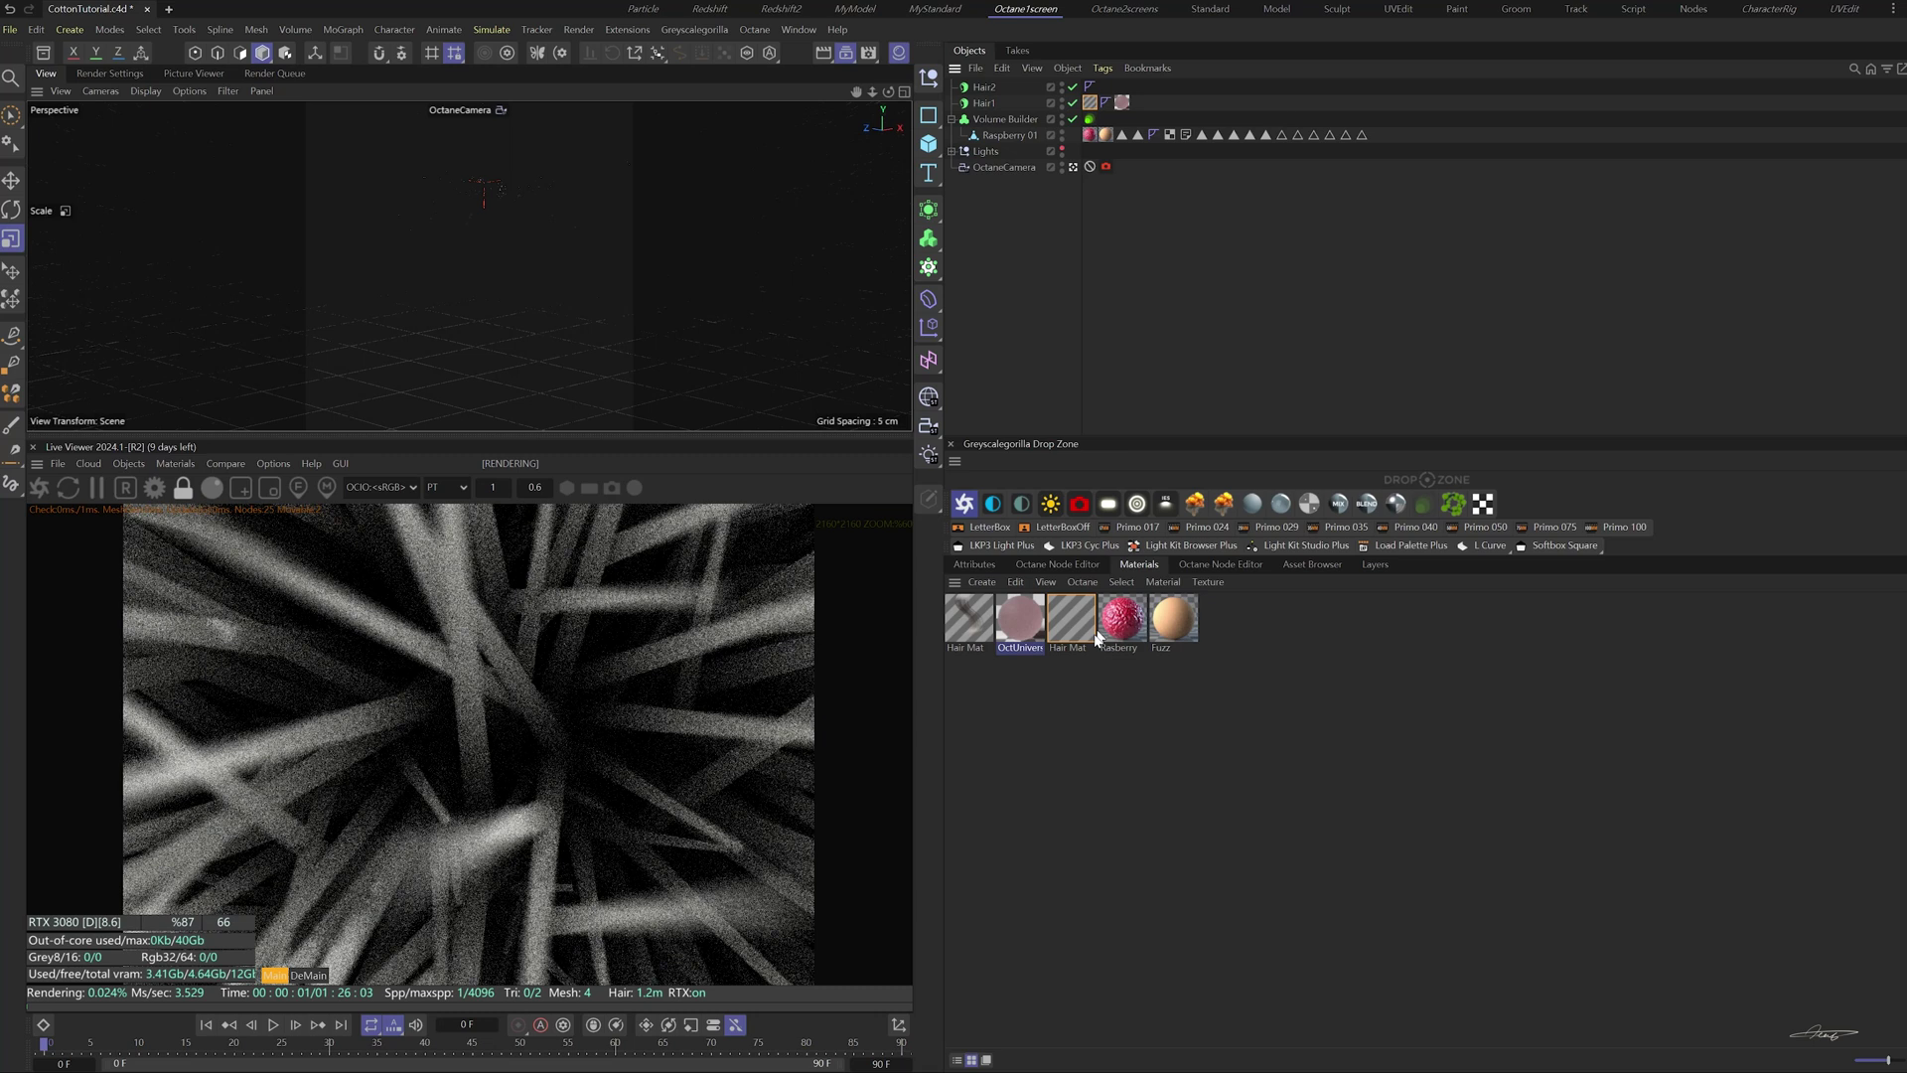
double_click(1069, 647)
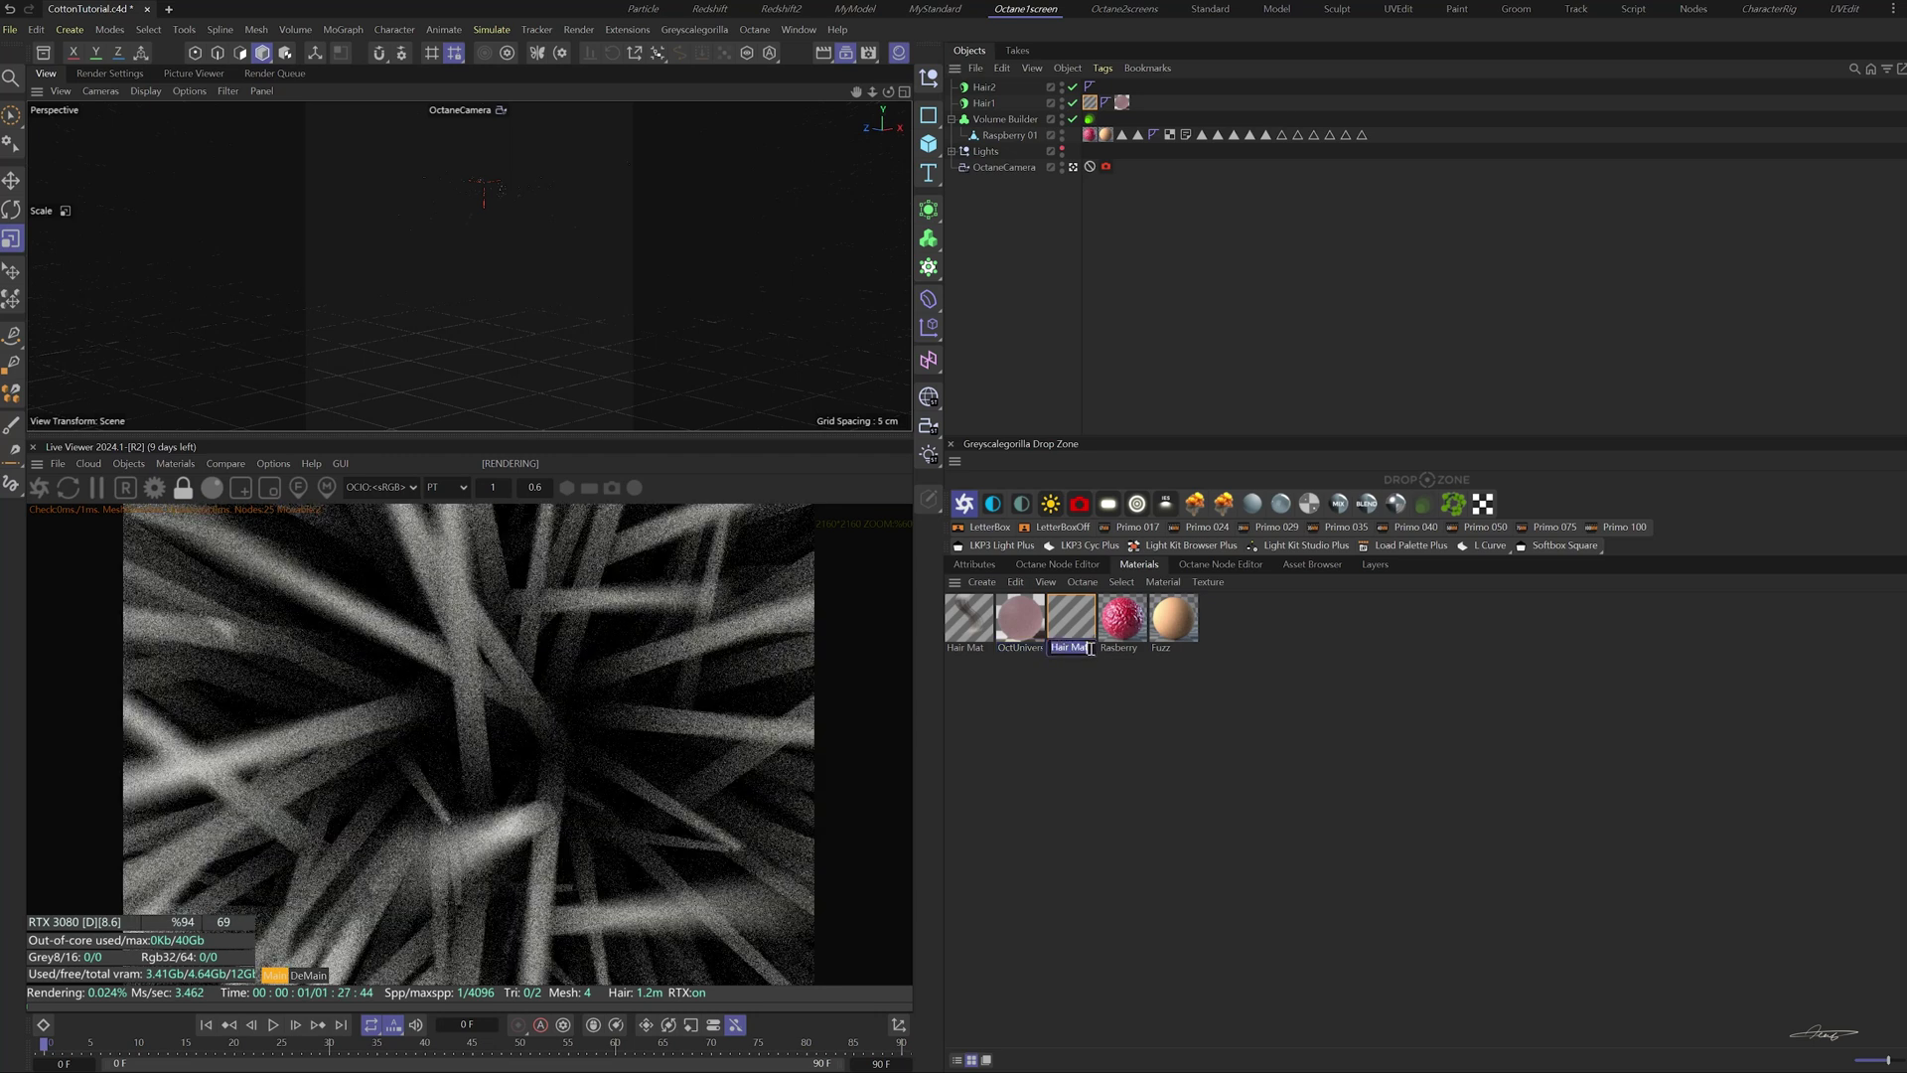
click(1091, 649)
text(1)
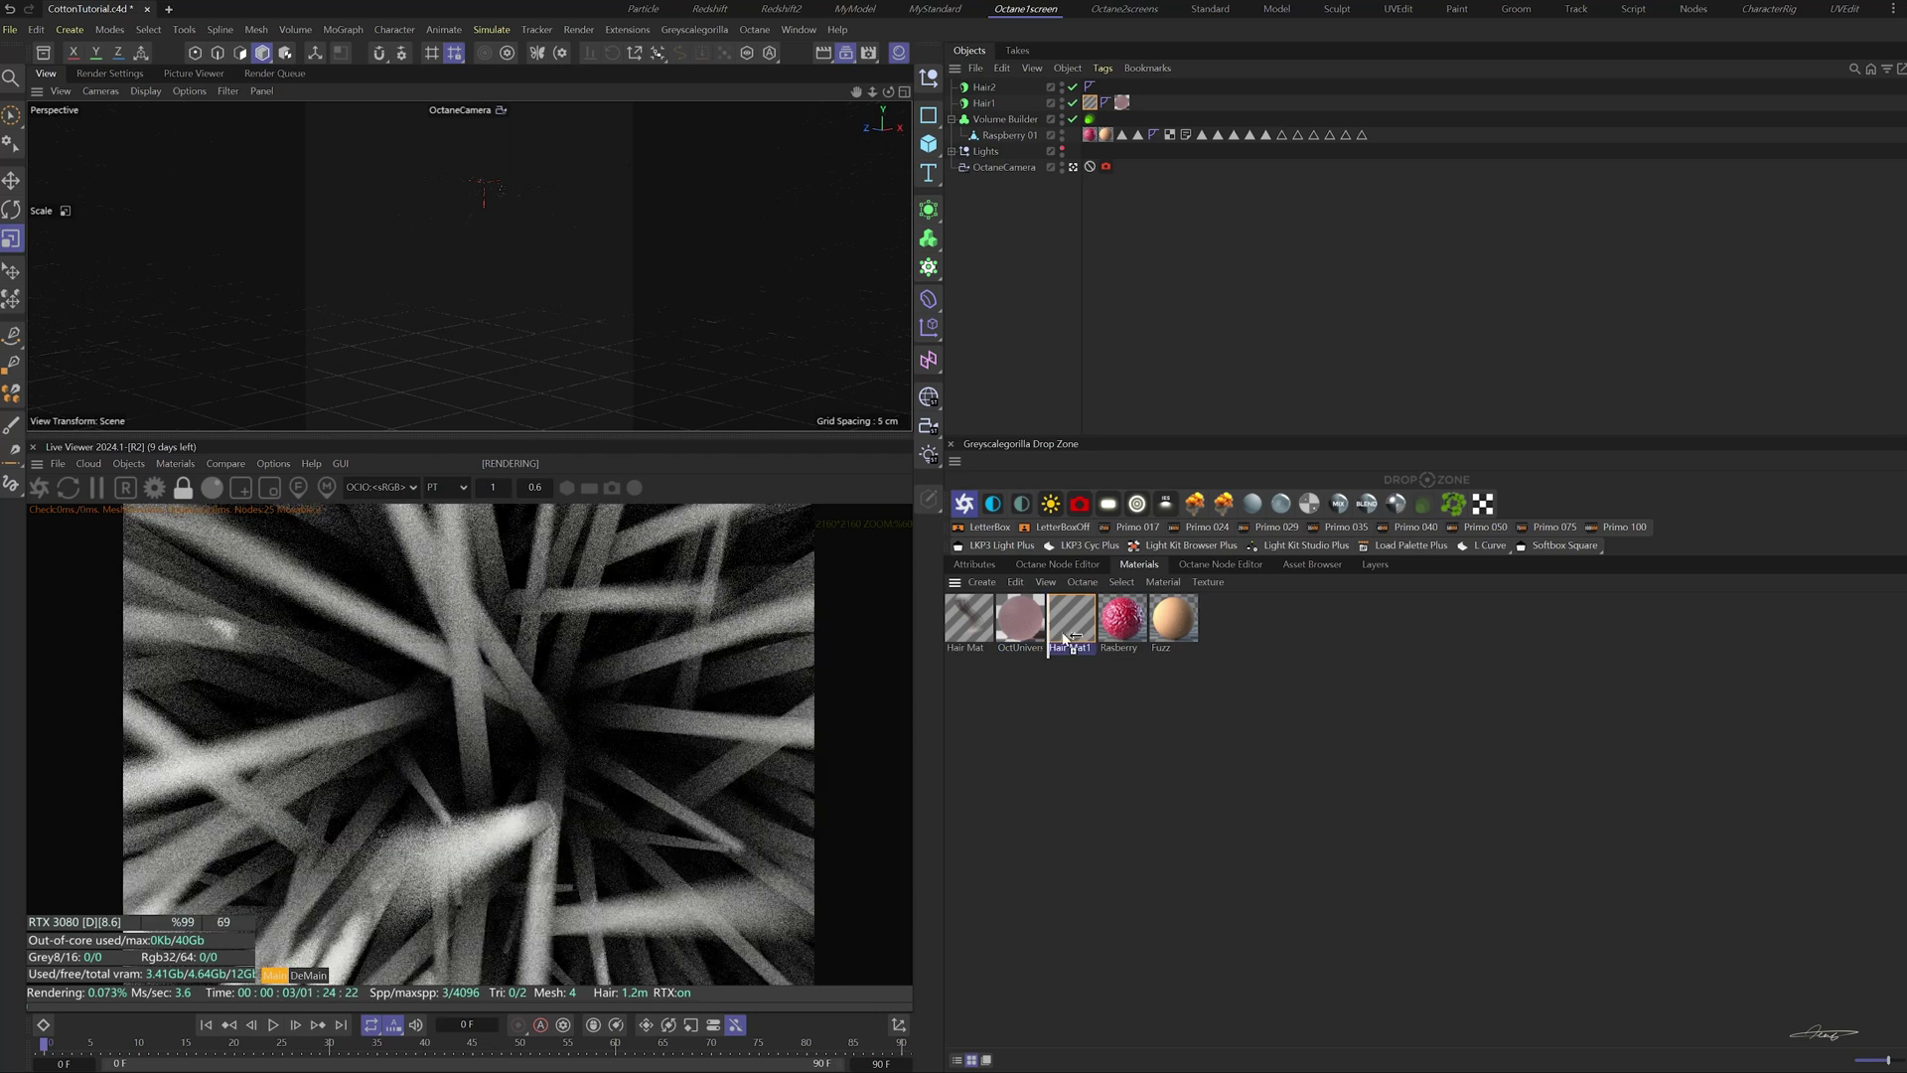
- Duplicate Hair Mat1 as Hair Mat2 and assign the copy to the Hair2 object
ctrl+drag(1065, 638, 1068, 641)
double_click(1077, 649)
click(1093, 648)
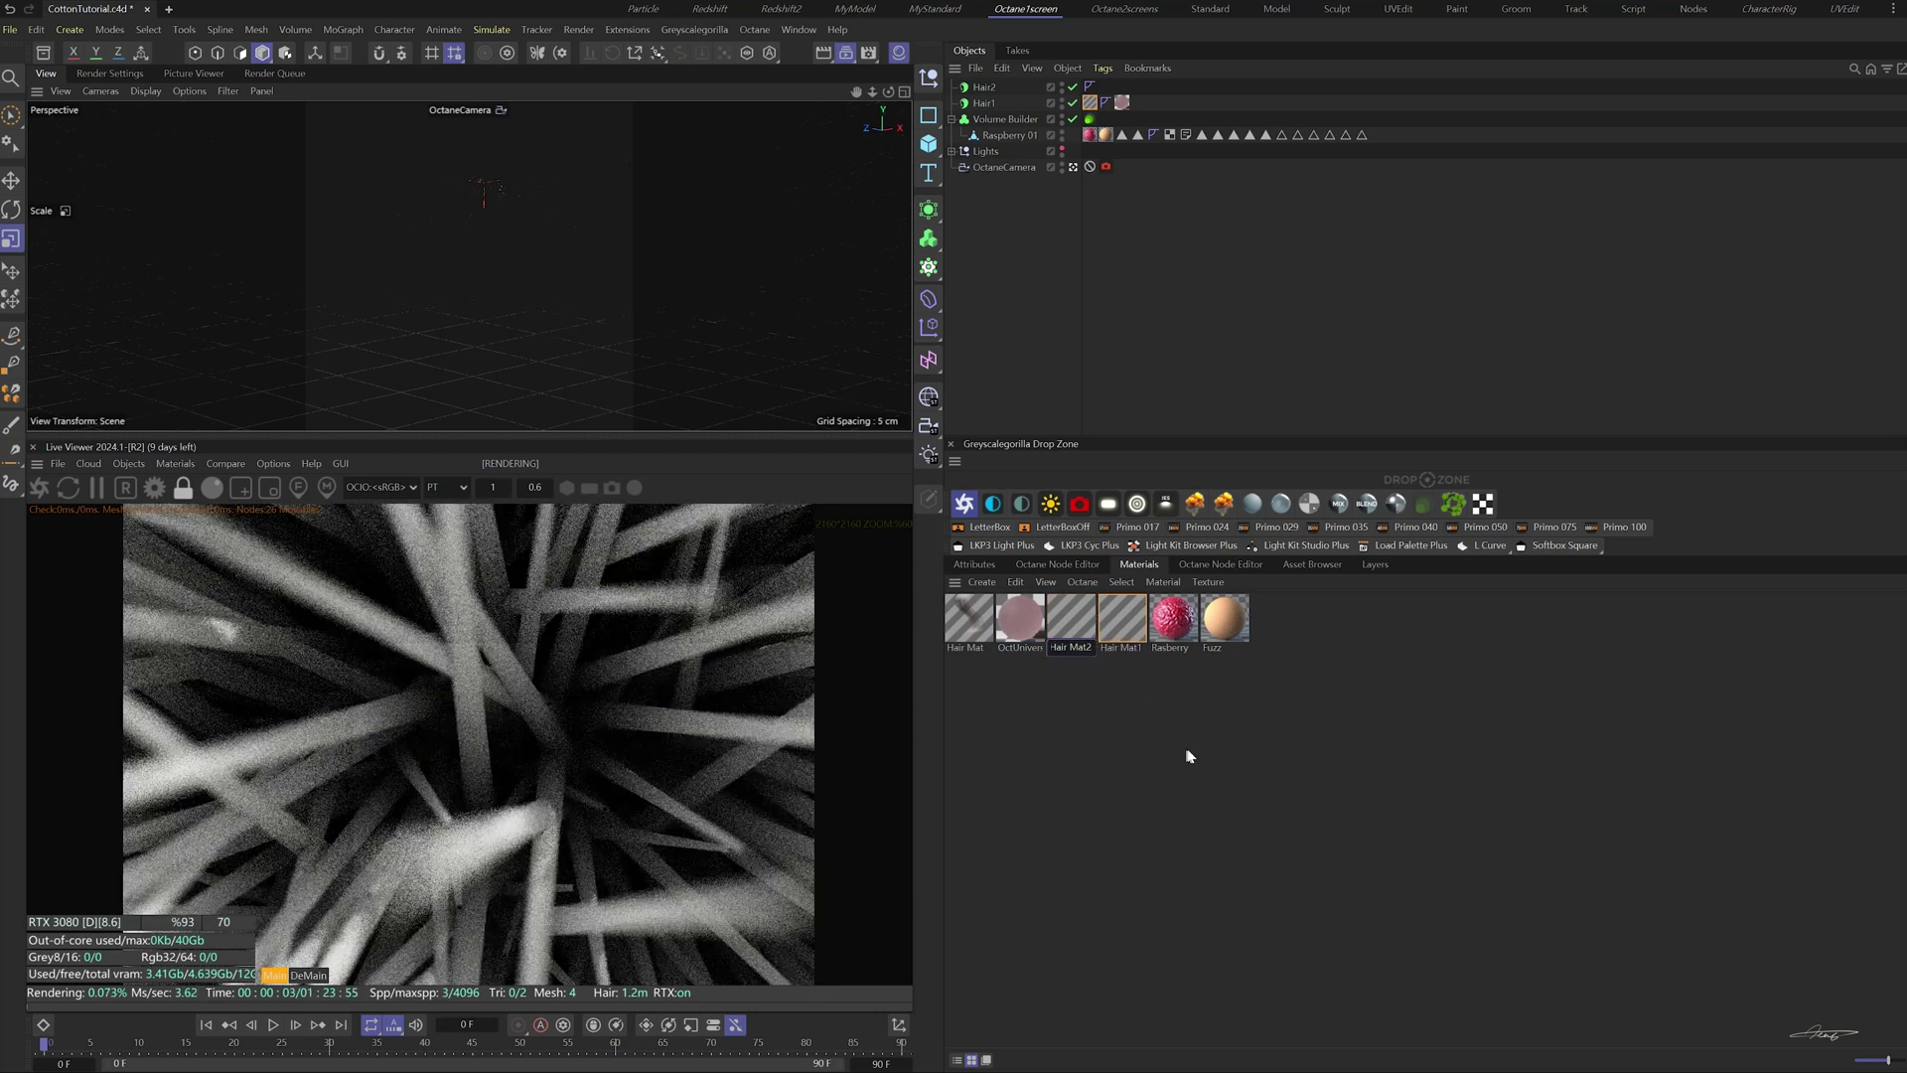
text(2)
key(Return)
drag(977, 88, 974, 85)
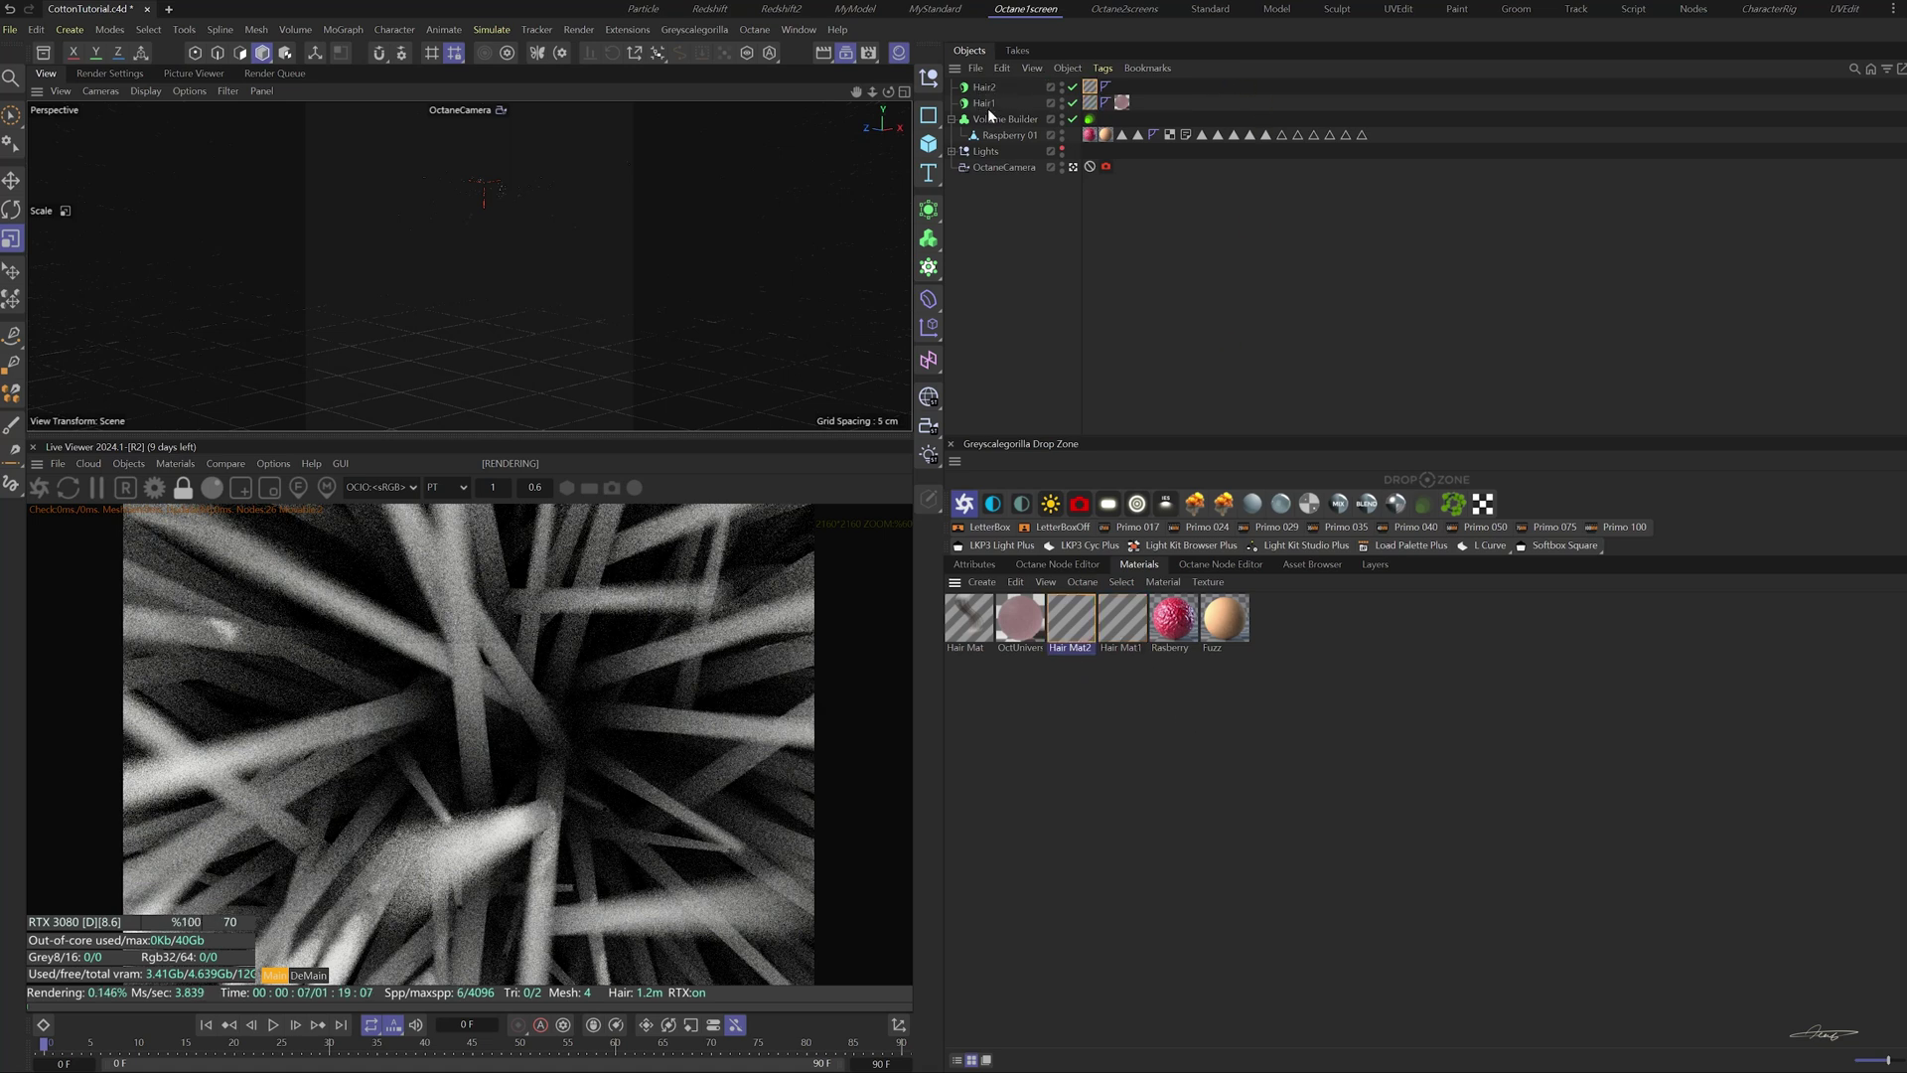
- Assign the pink Octane universal material to the Hair2 object and show that object's attributes
drag(1023, 609, 983, 87)
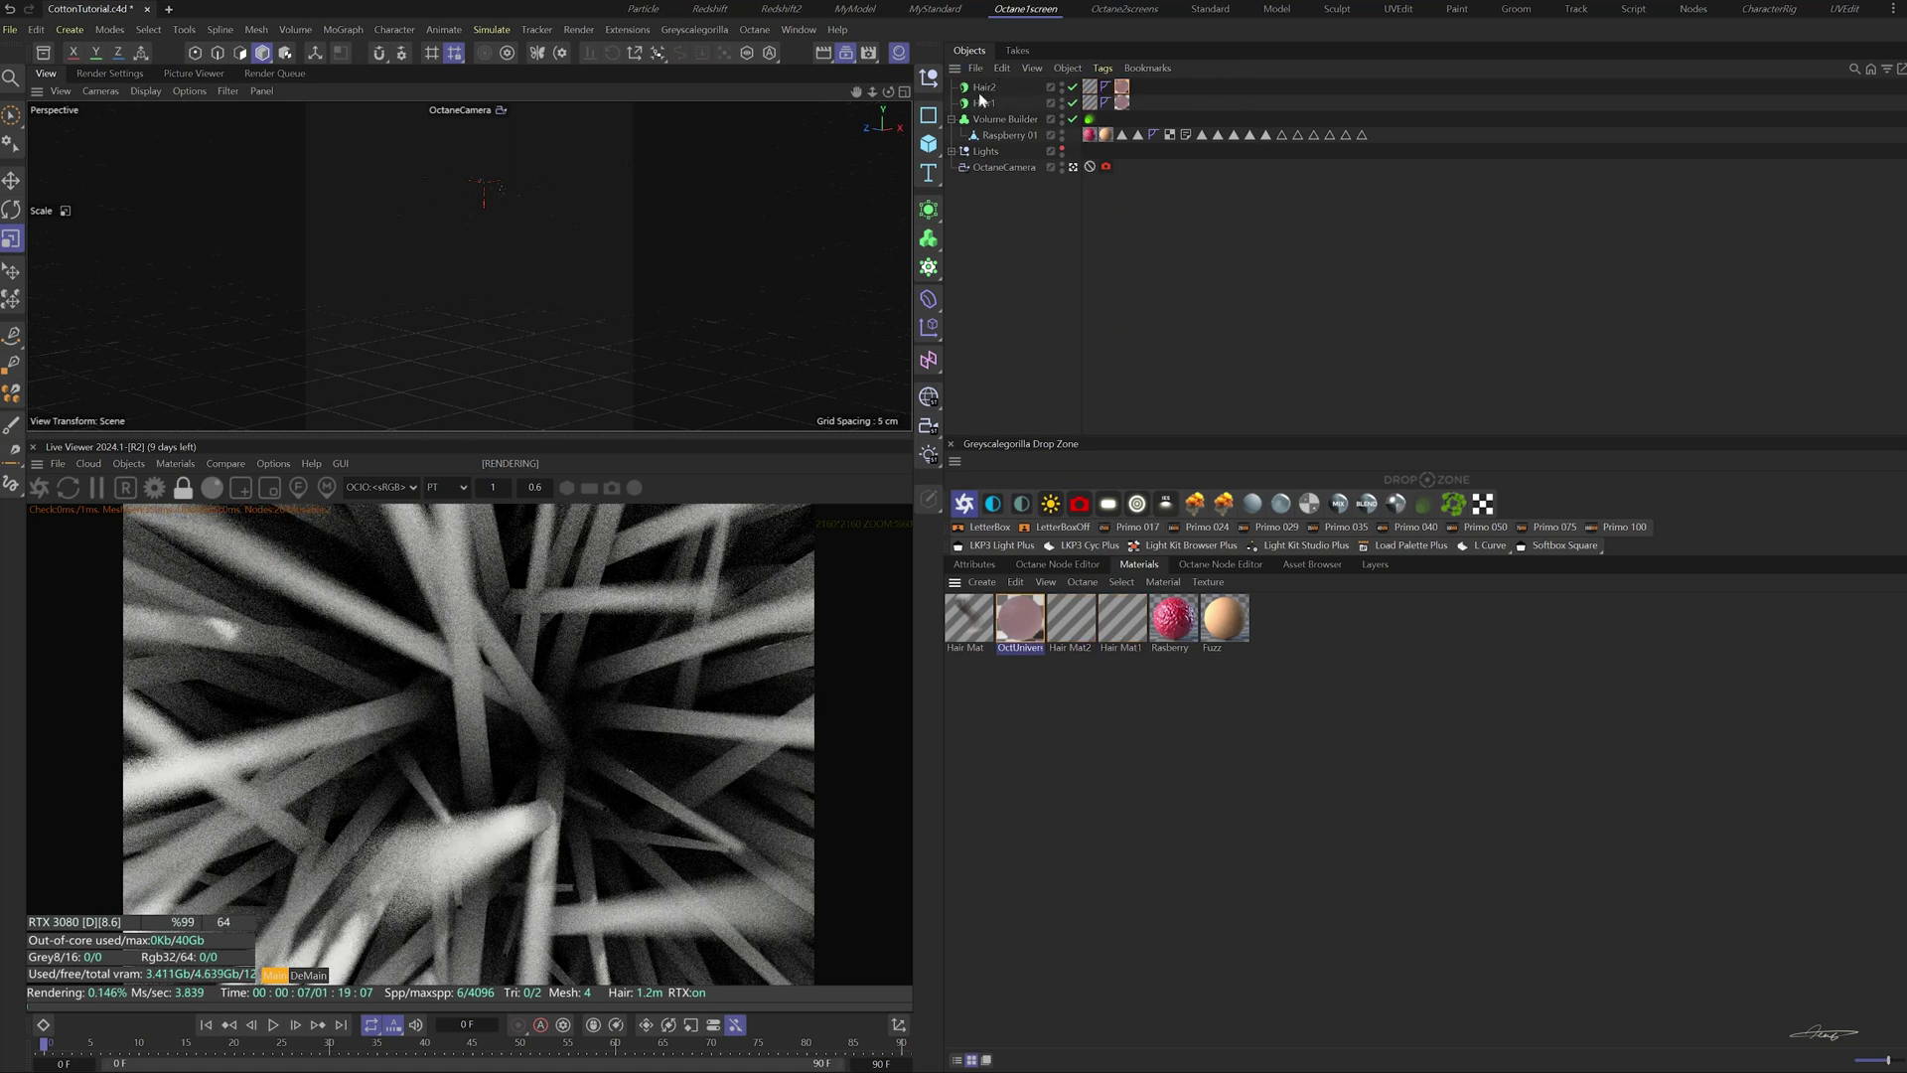
click(984, 87)
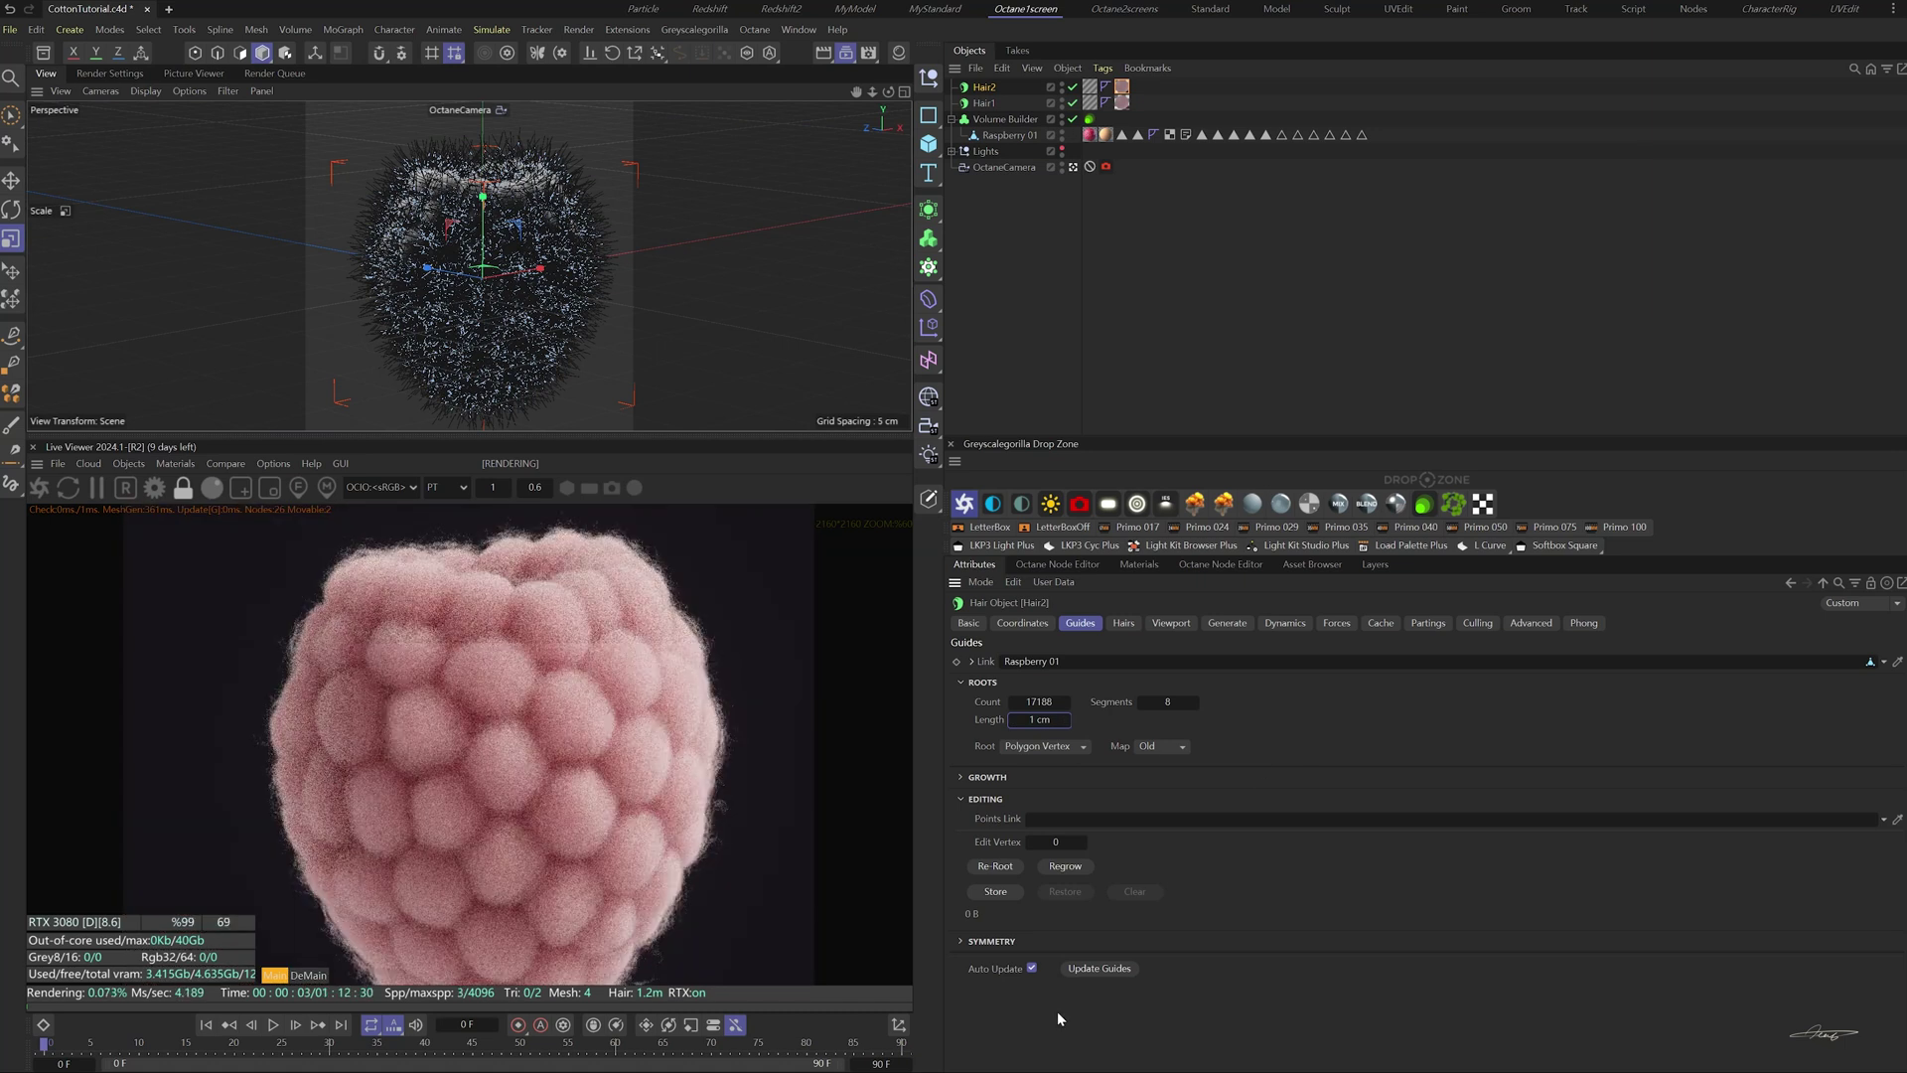
- Disable Kink and enable Curl in the Hair Mat2 material assigned to Hair2
click(1090, 86)
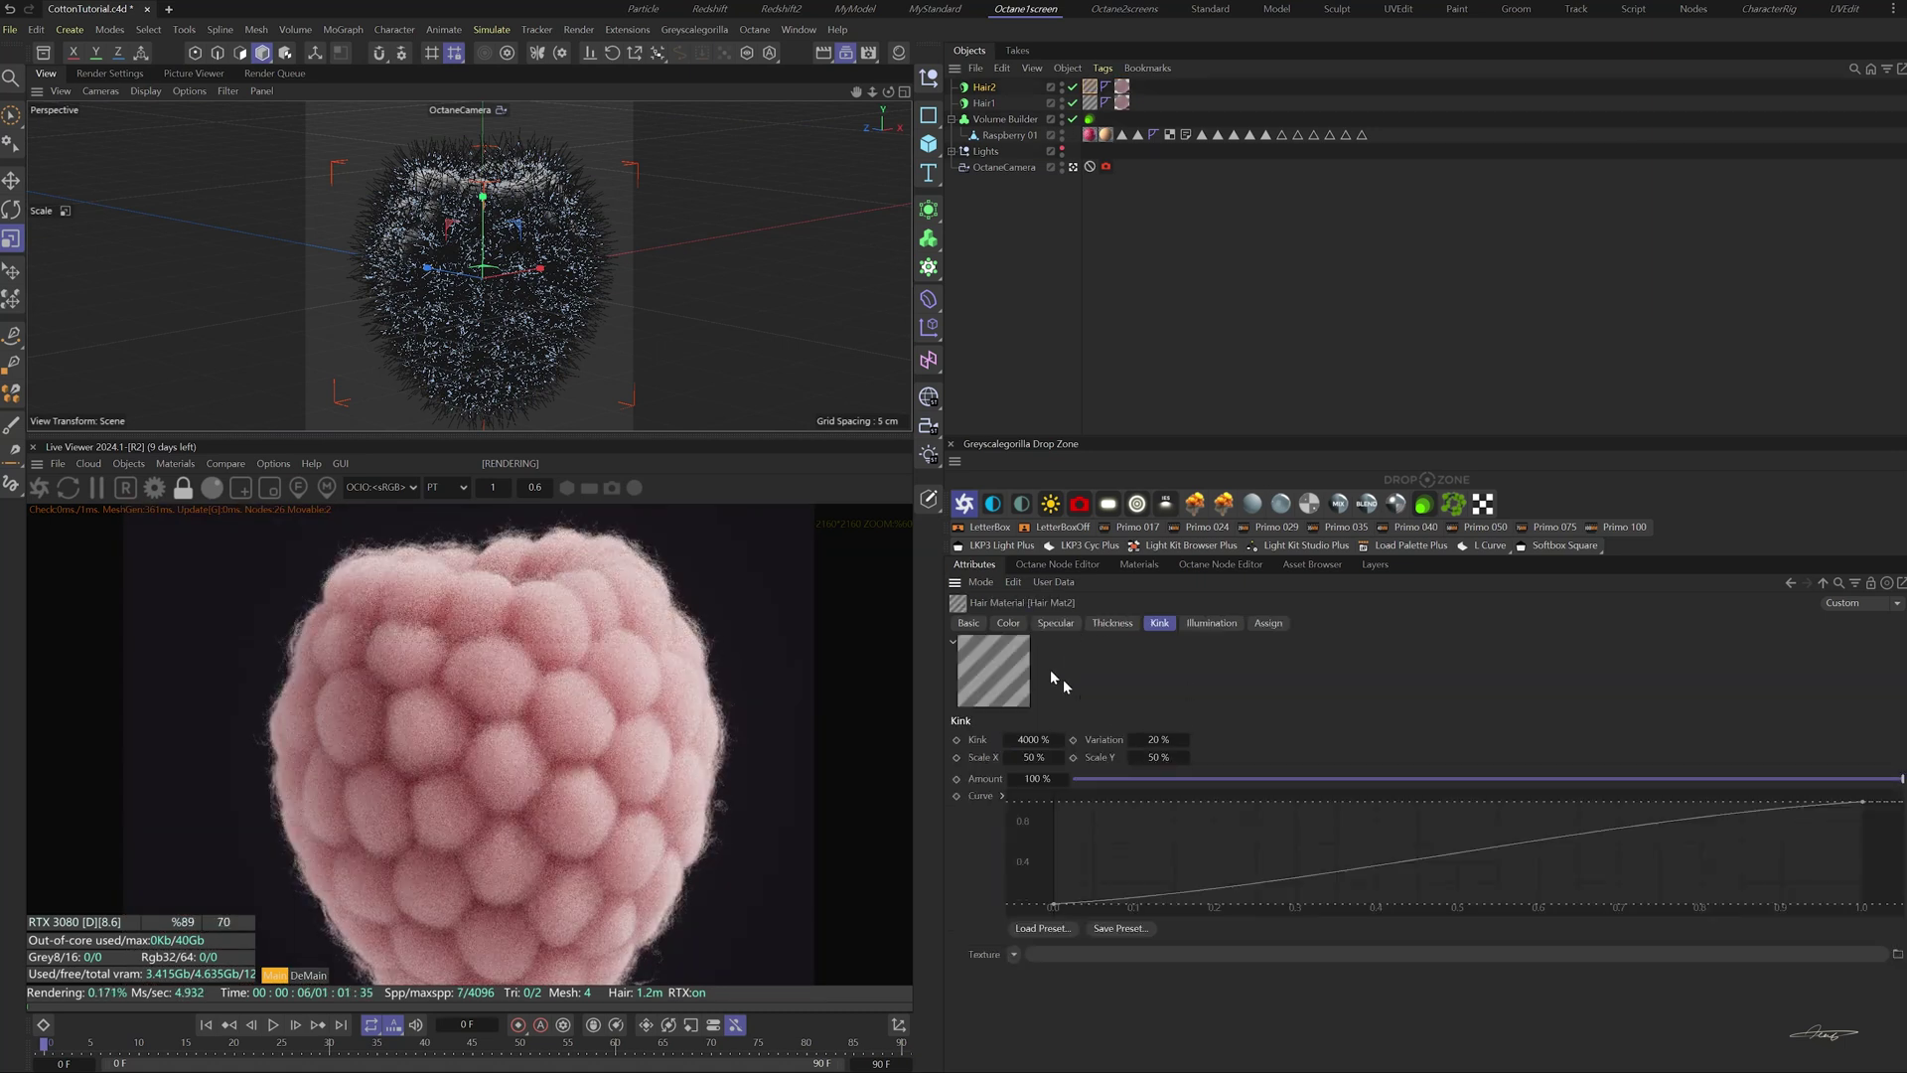
click(968, 622)
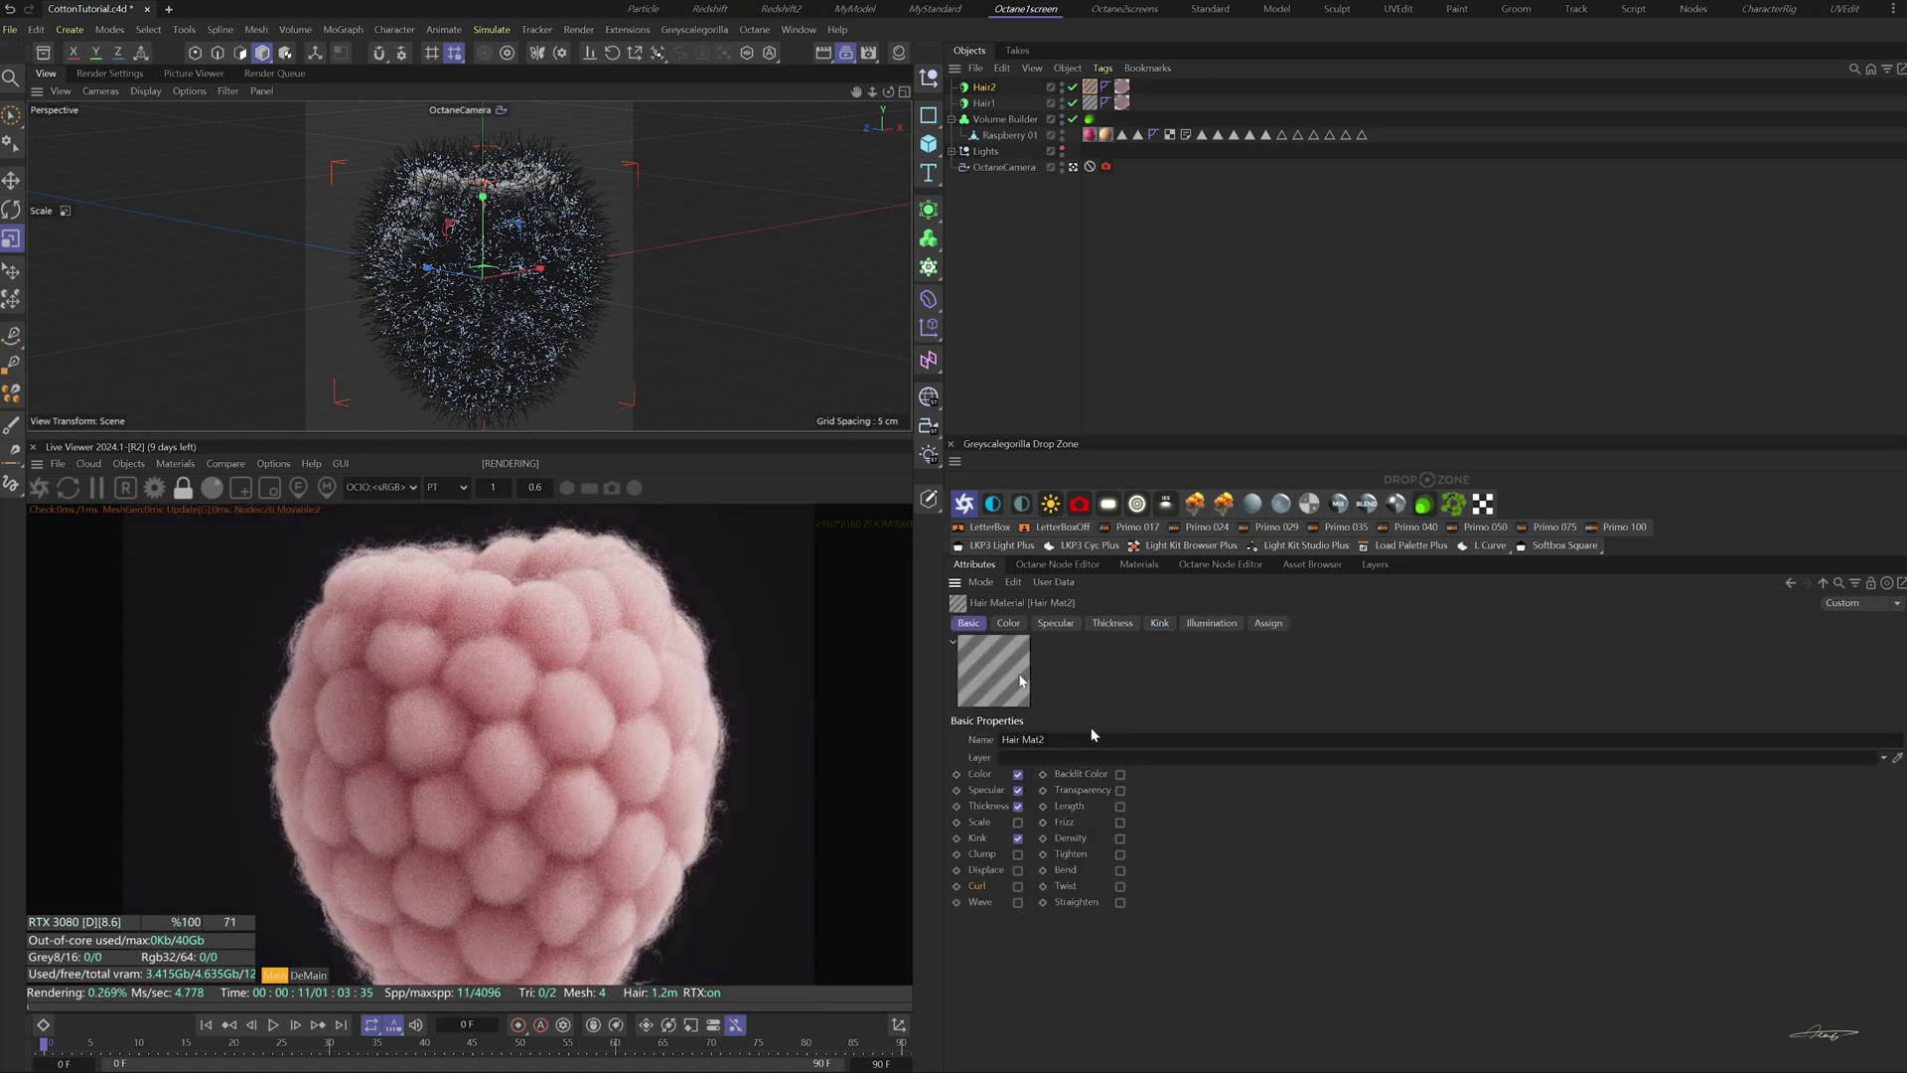
click(1017, 838)
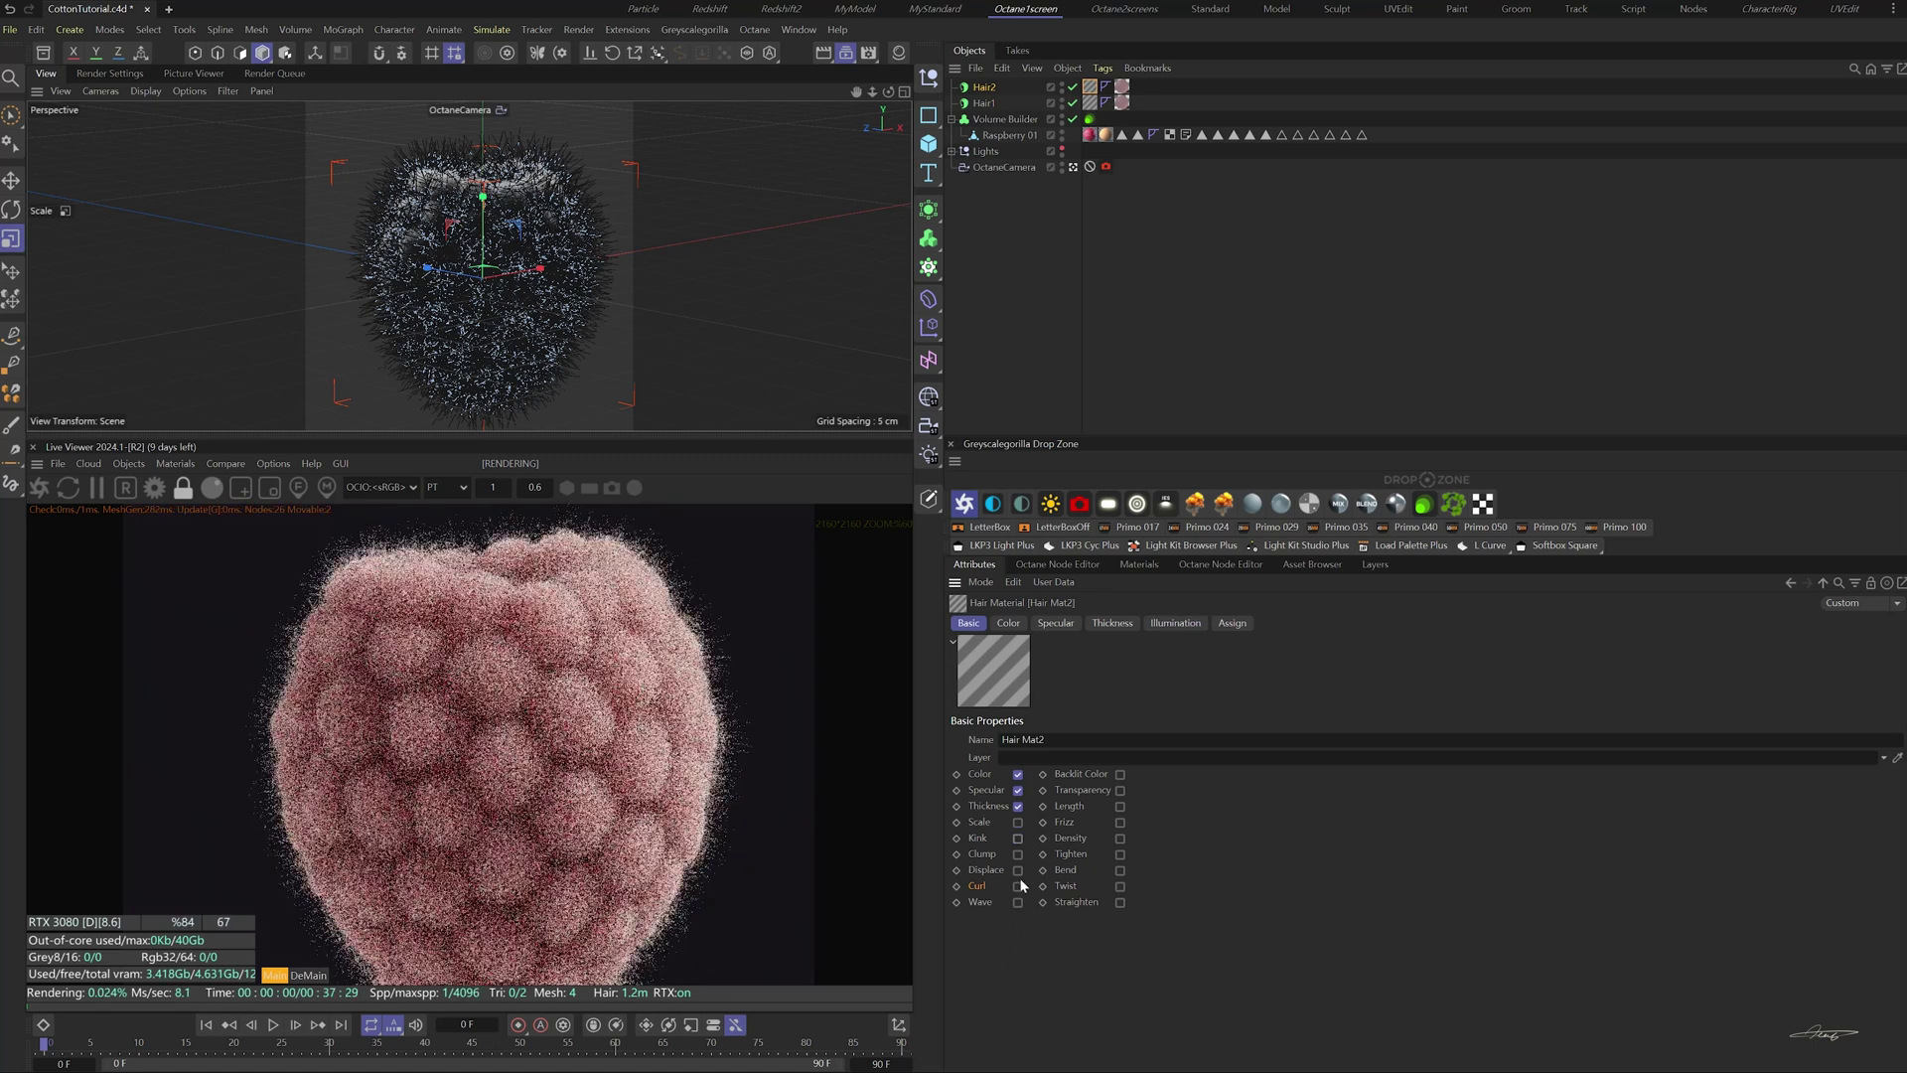
click(1017, 886)
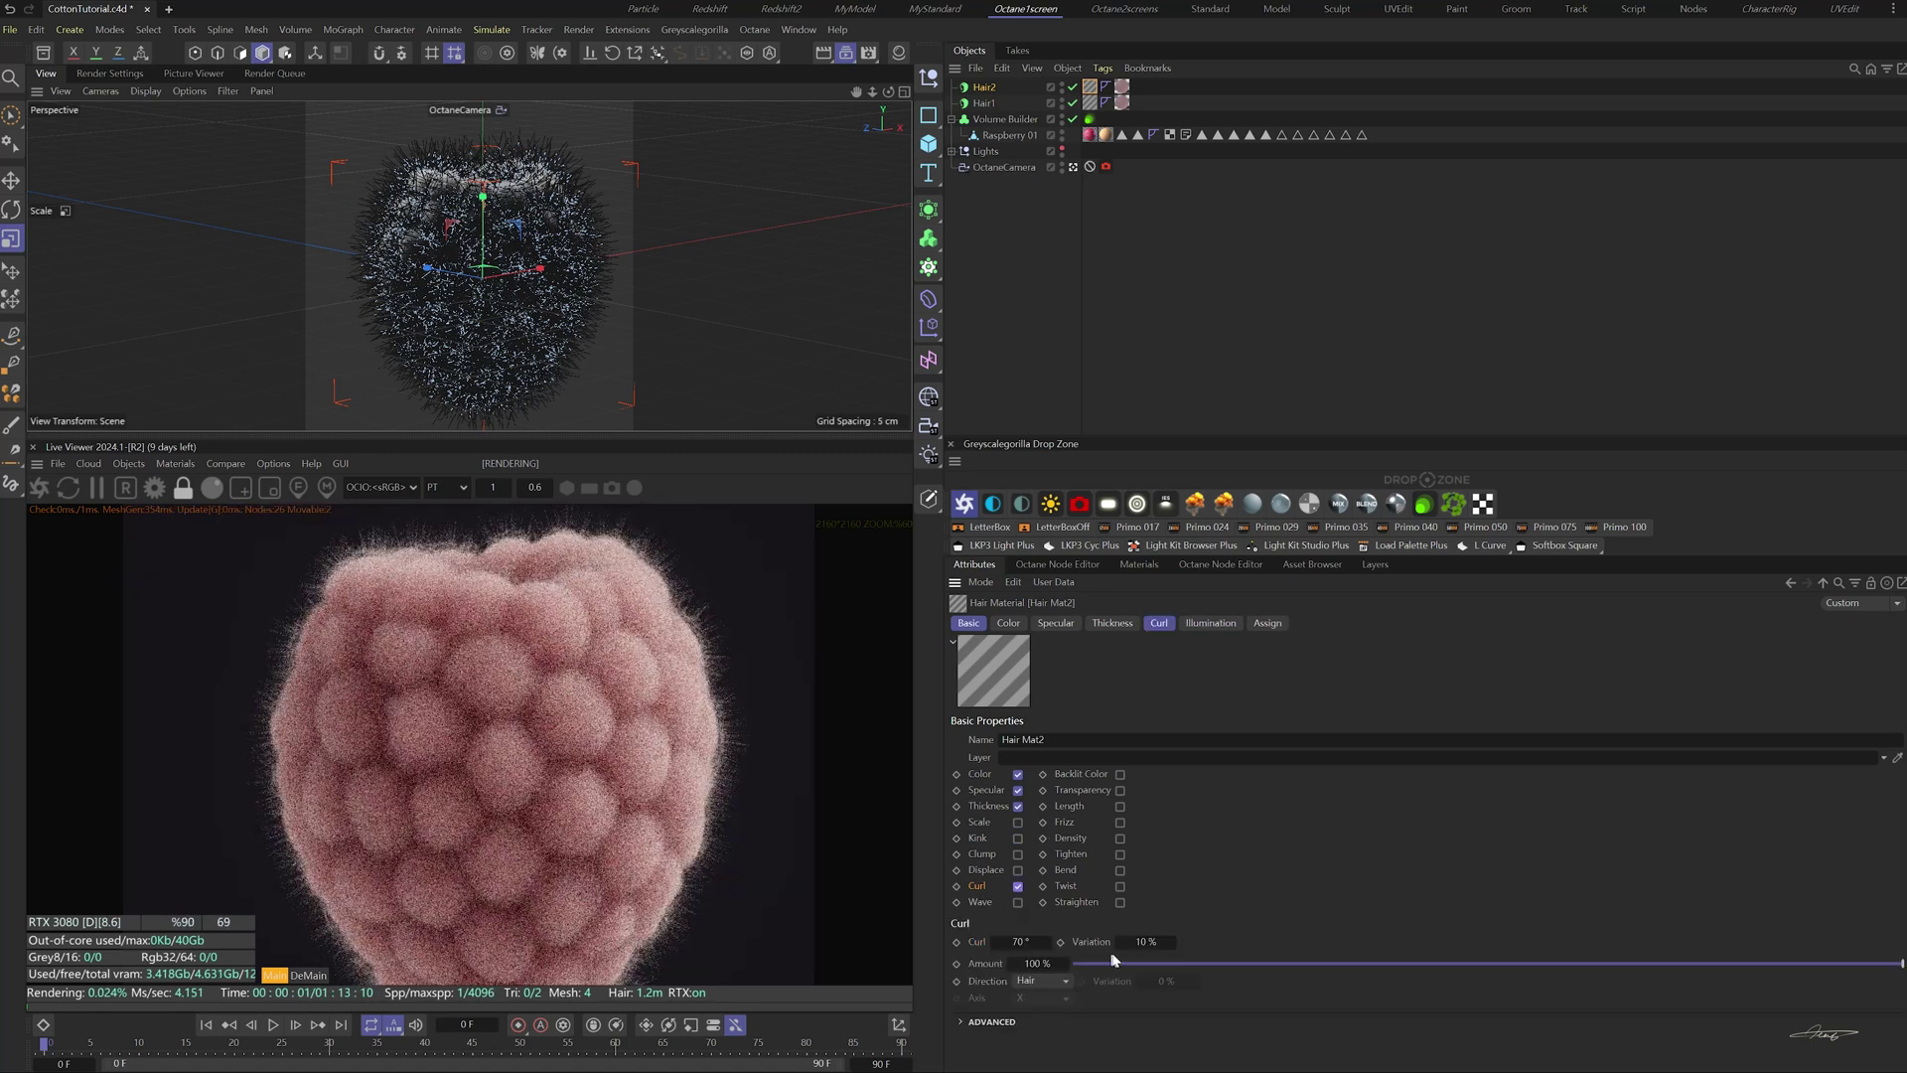
- Set the Hair Mat2 curl variation to 50% and its curl direction to Random
click(1137, 943)
text(50)
key(Return)
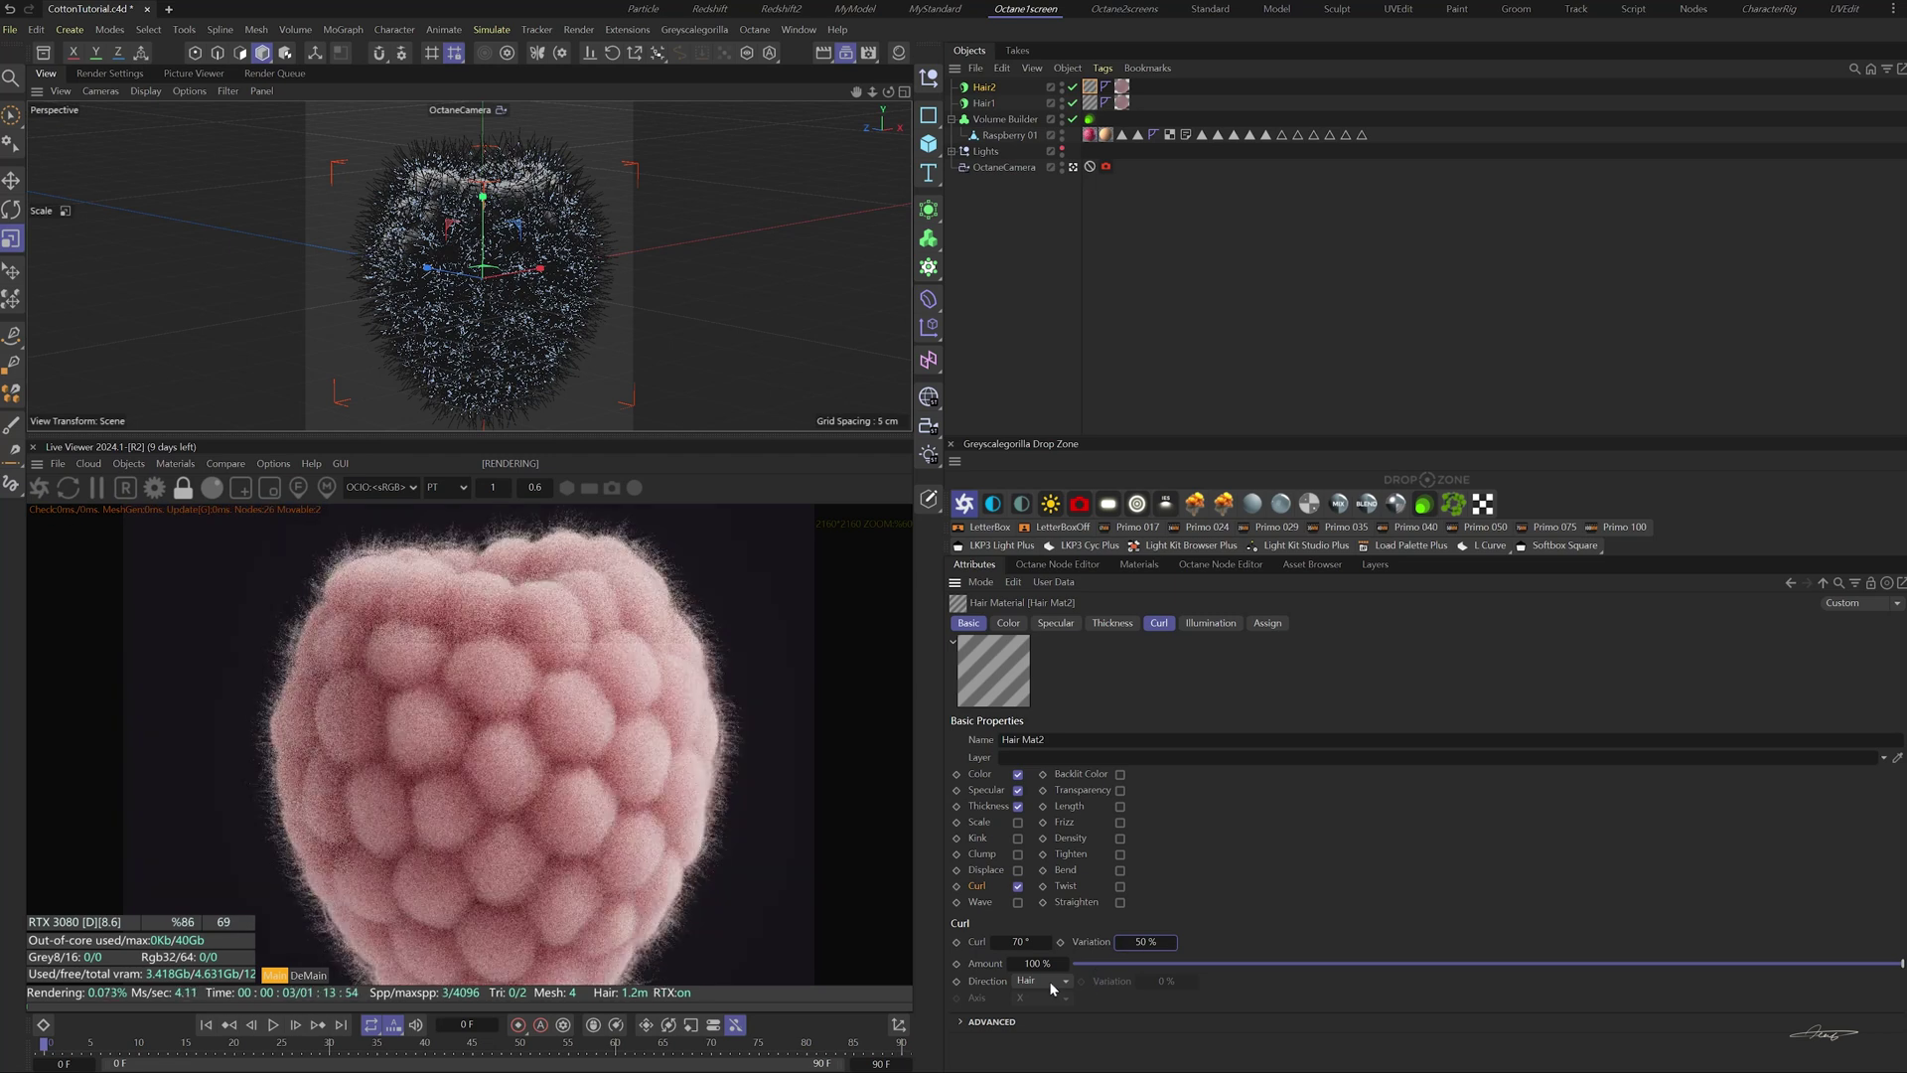
click(1049, 981)
click(1049, 1036)
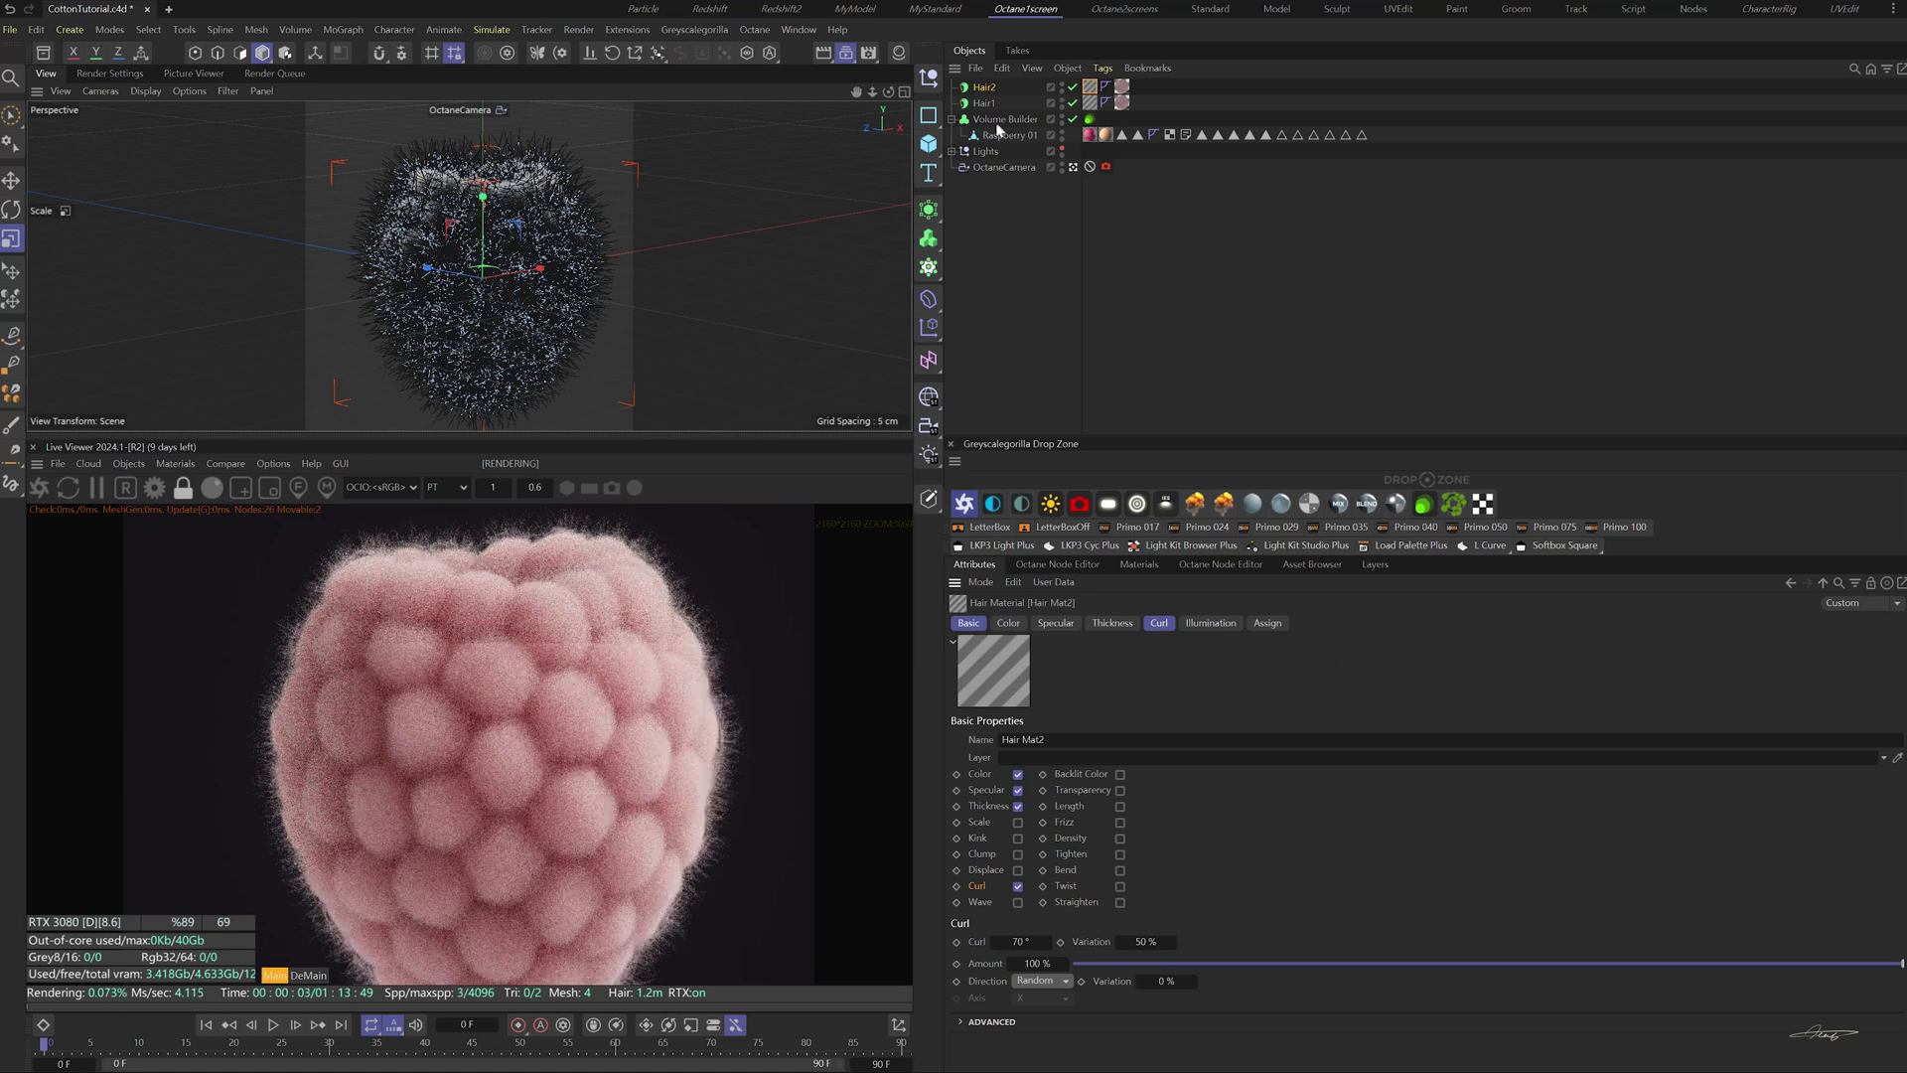
- Set the guide length of the Hair2 object to 0.7 cm
click(983, 87)
click(1033, 719)
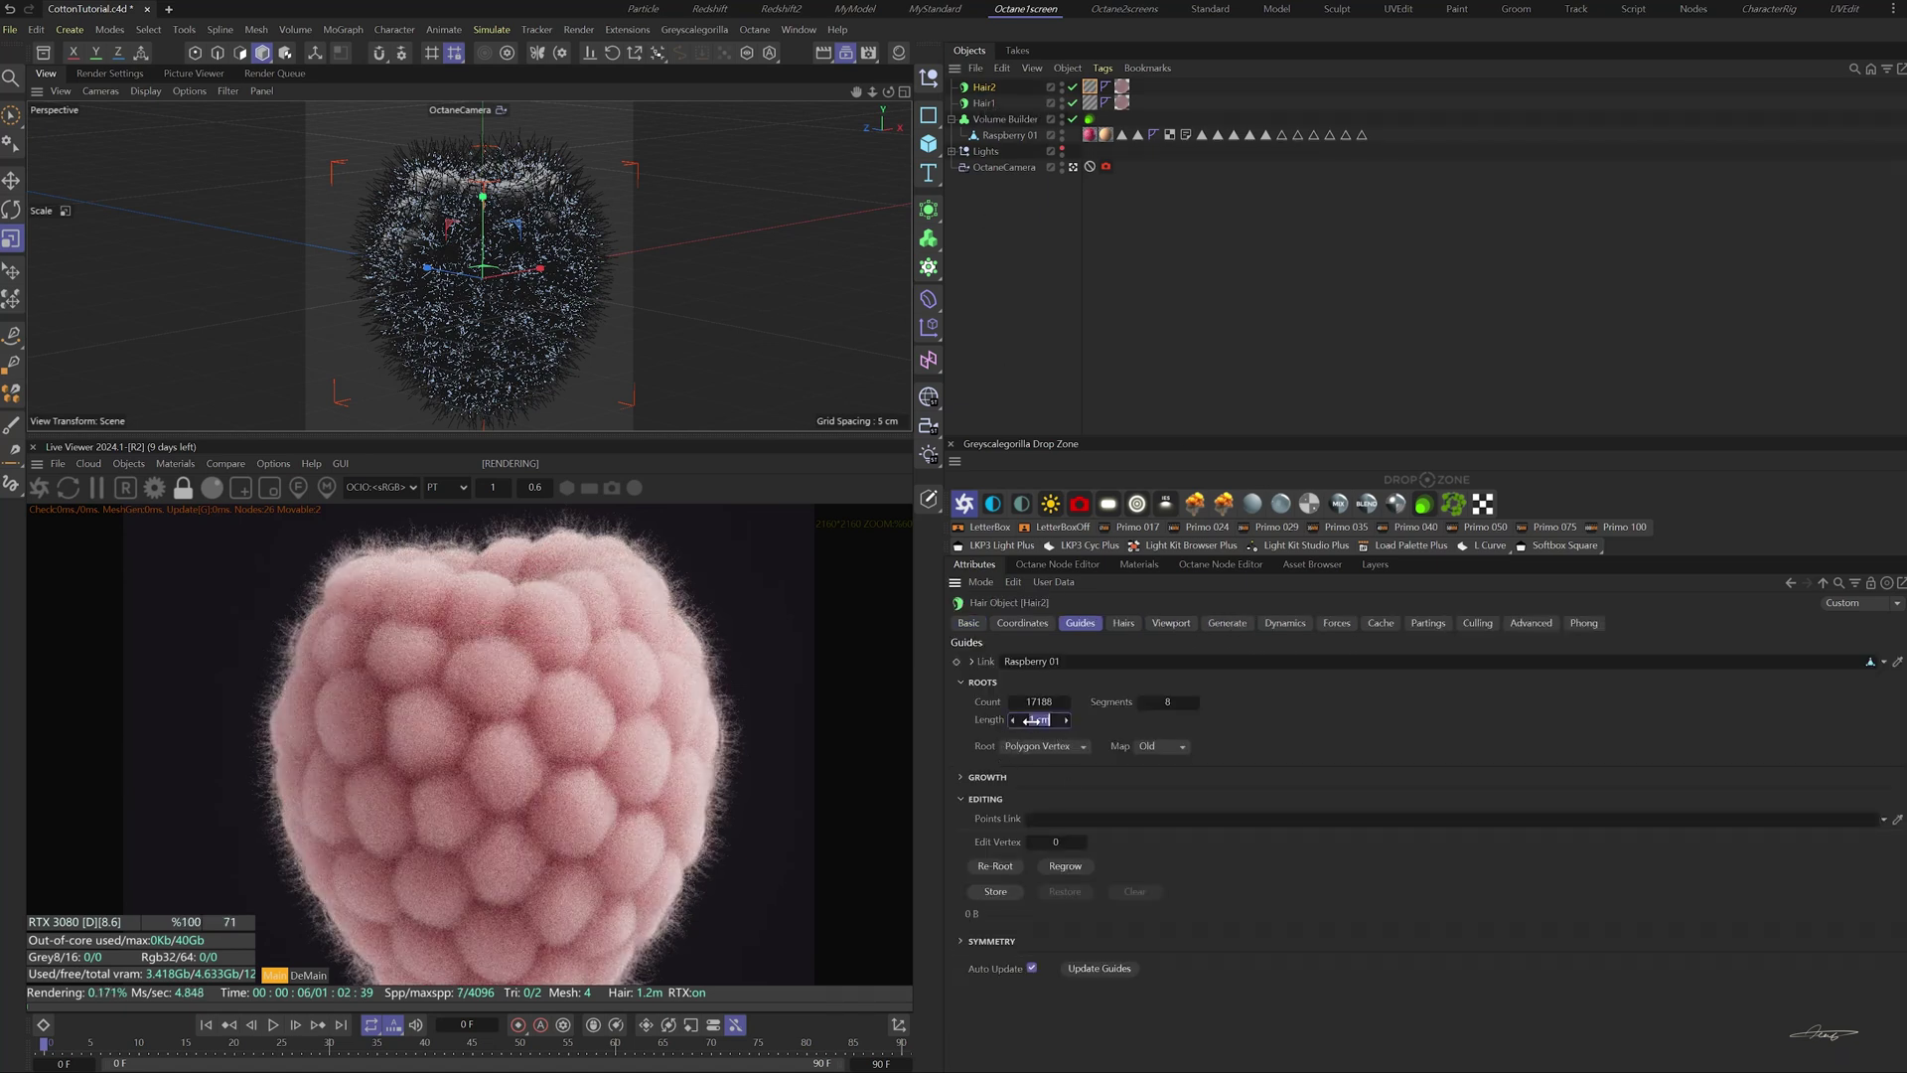
key(BackSpace)
text(0.7)
key(Return)
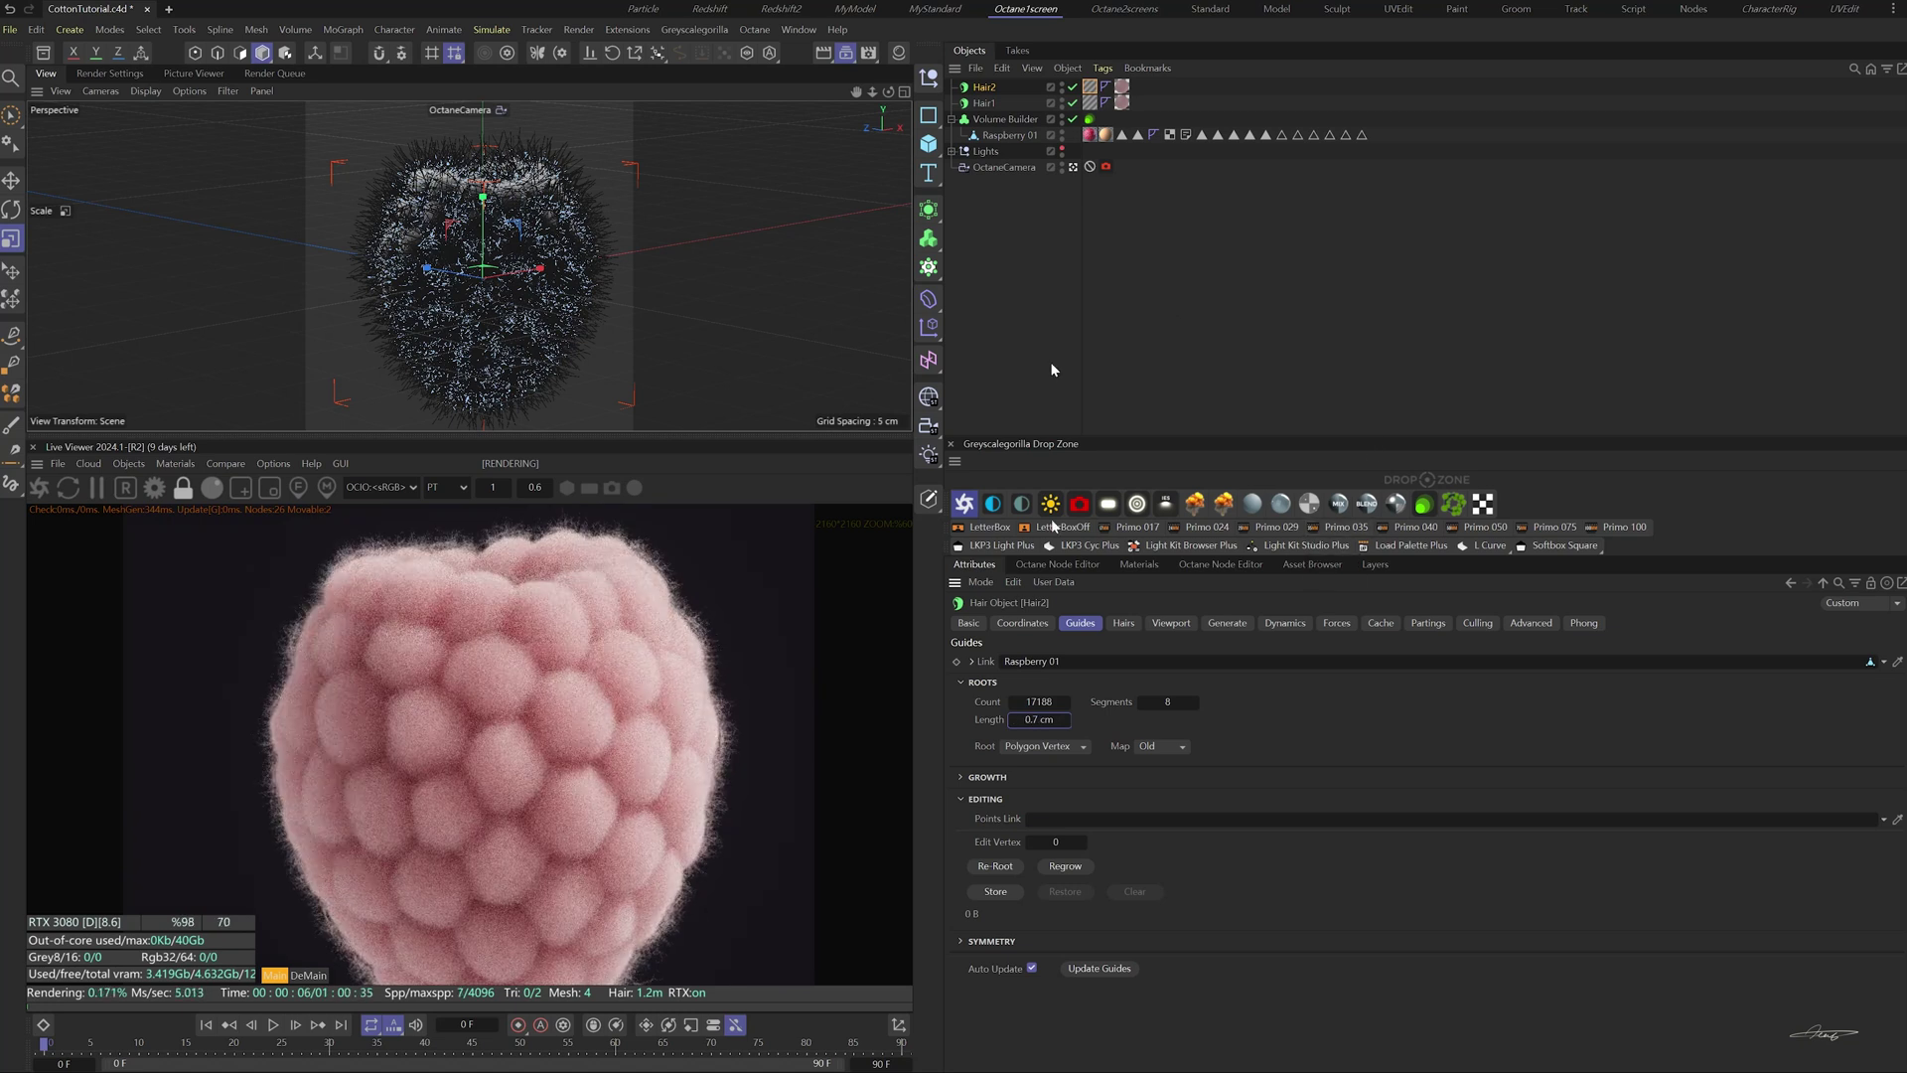
- Set the hair count of the Hair2 object to 10000
click(1123, 622)
click(1028, 662)
text(10000)
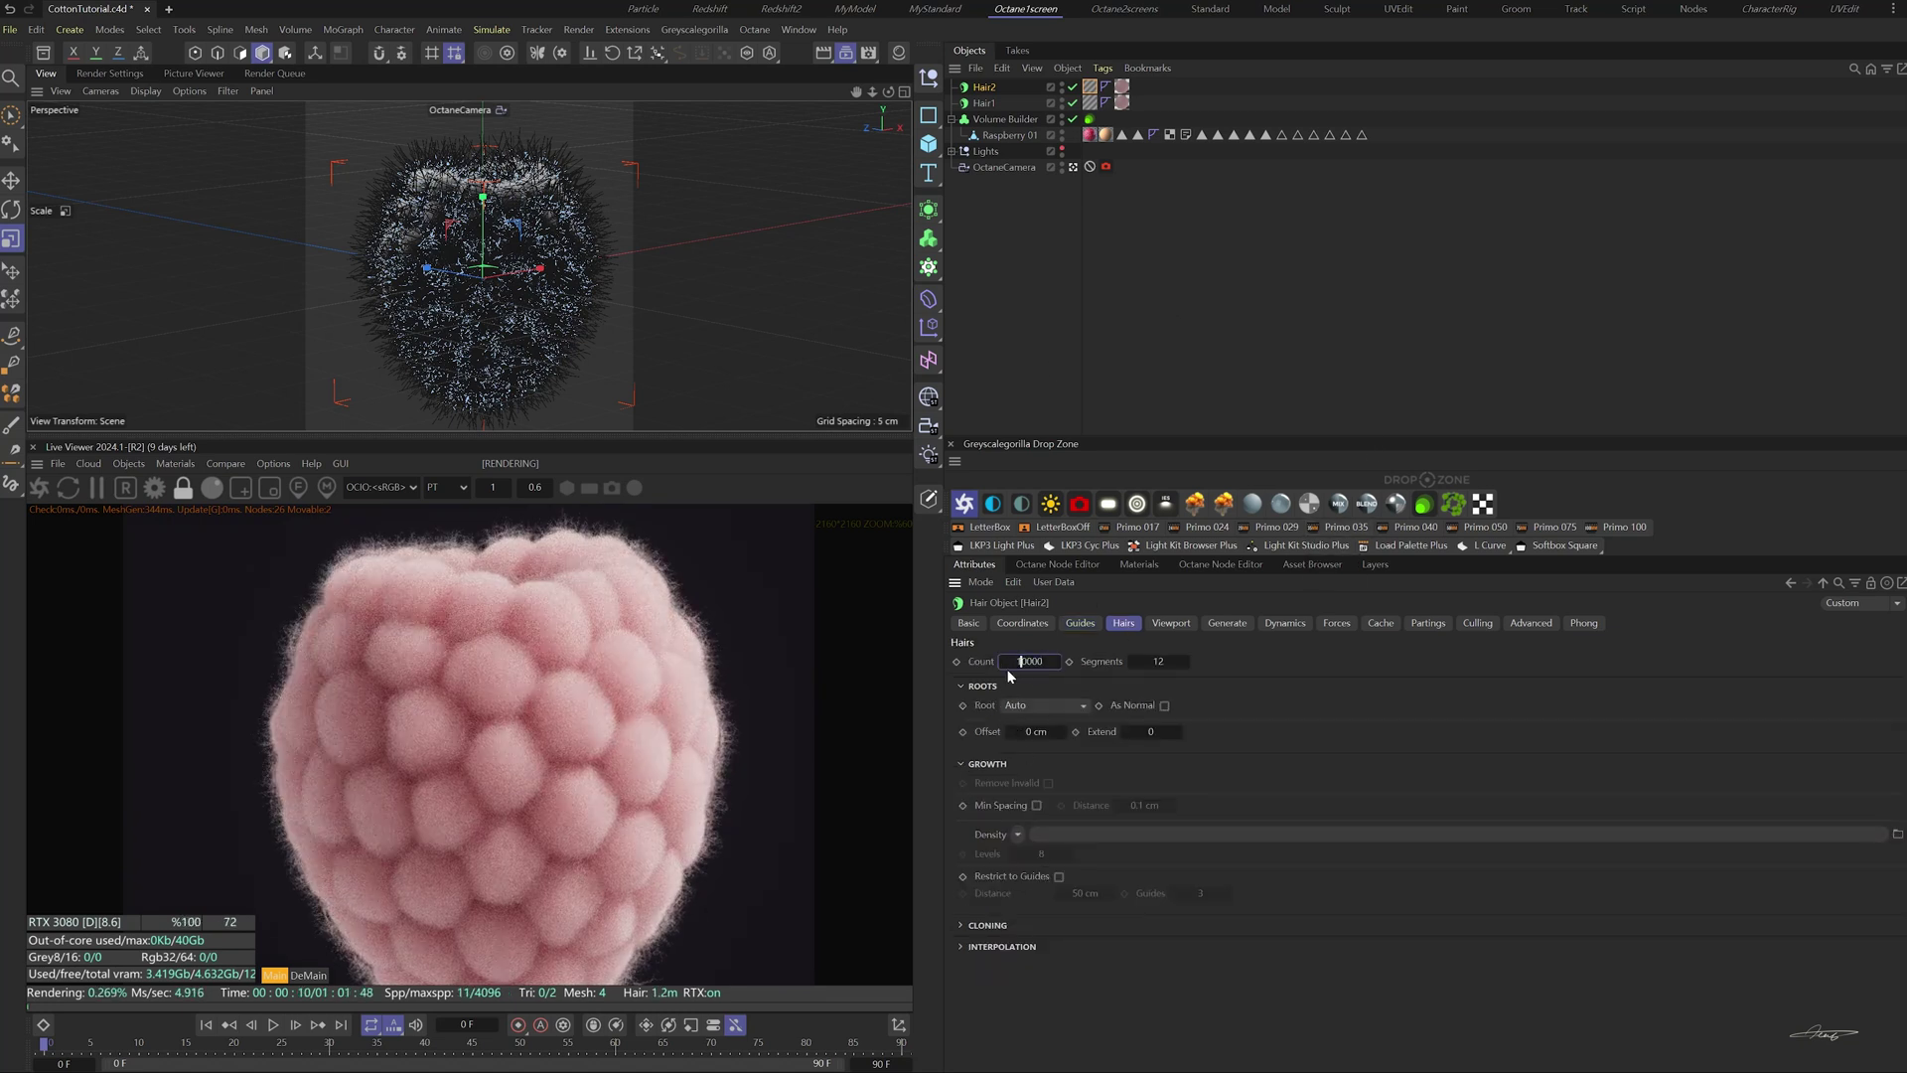
key(Return)
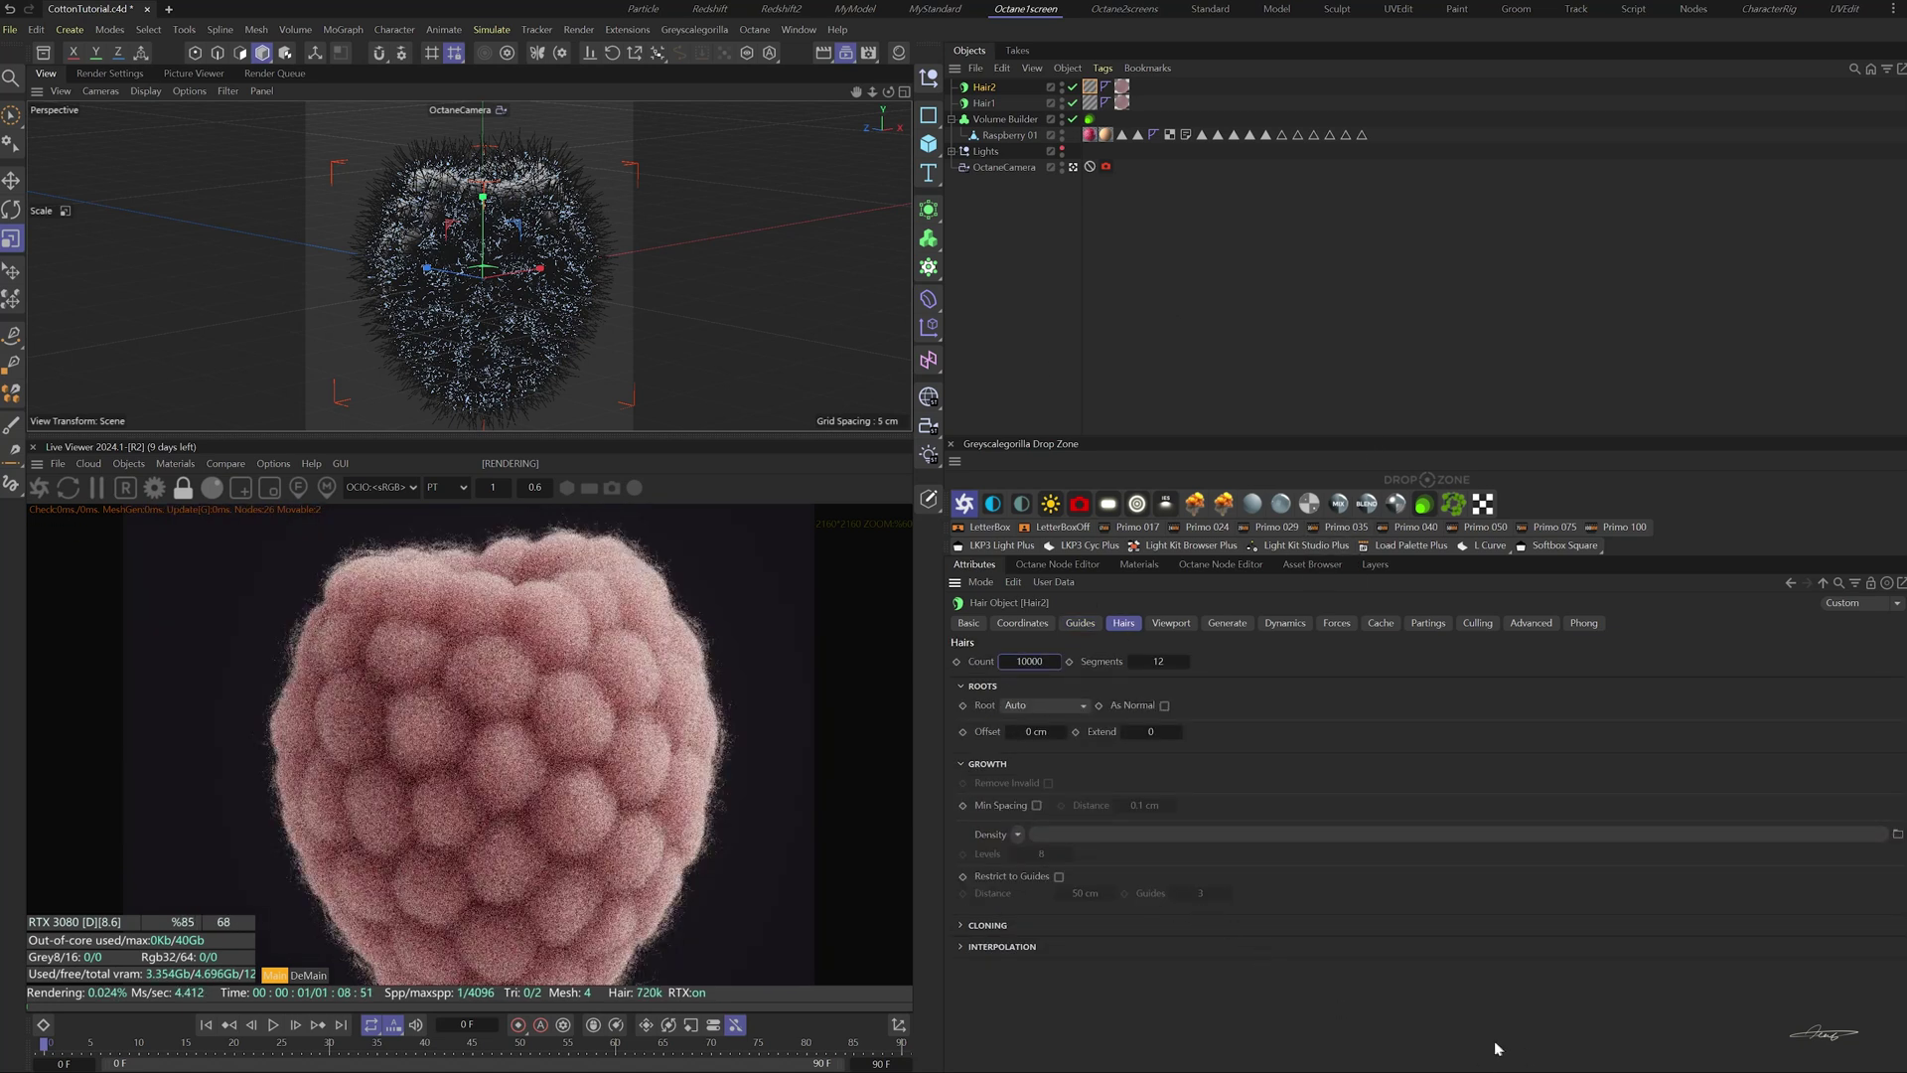